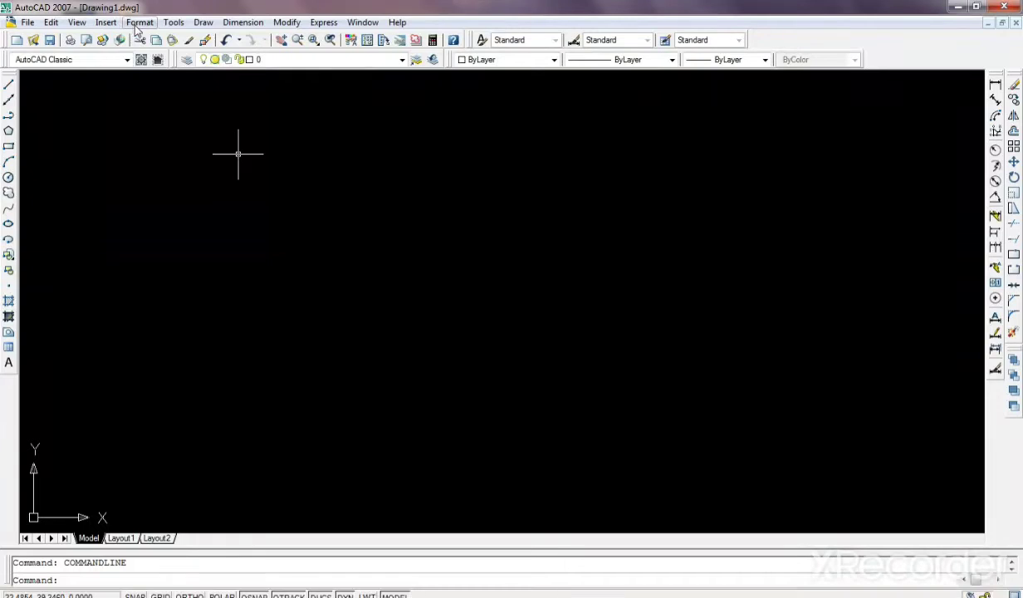
In Drawing Units, set length precision to 0 and insertion scale to Millimeters
left_click(135, 22)
left_click(202, 219)
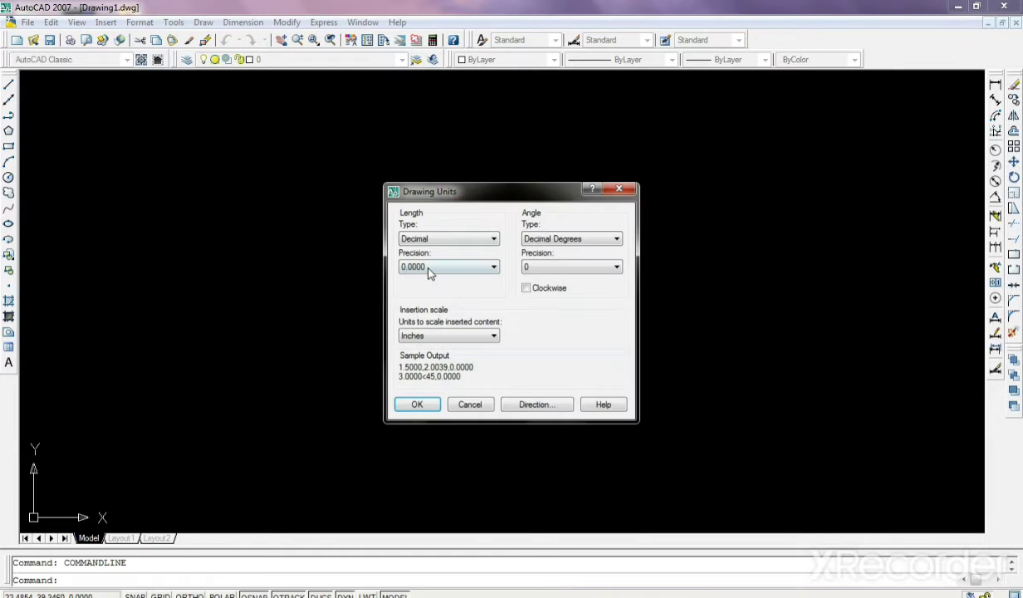
left_click(427, 266)
left_click(429, 280)
left_click(433, 336)
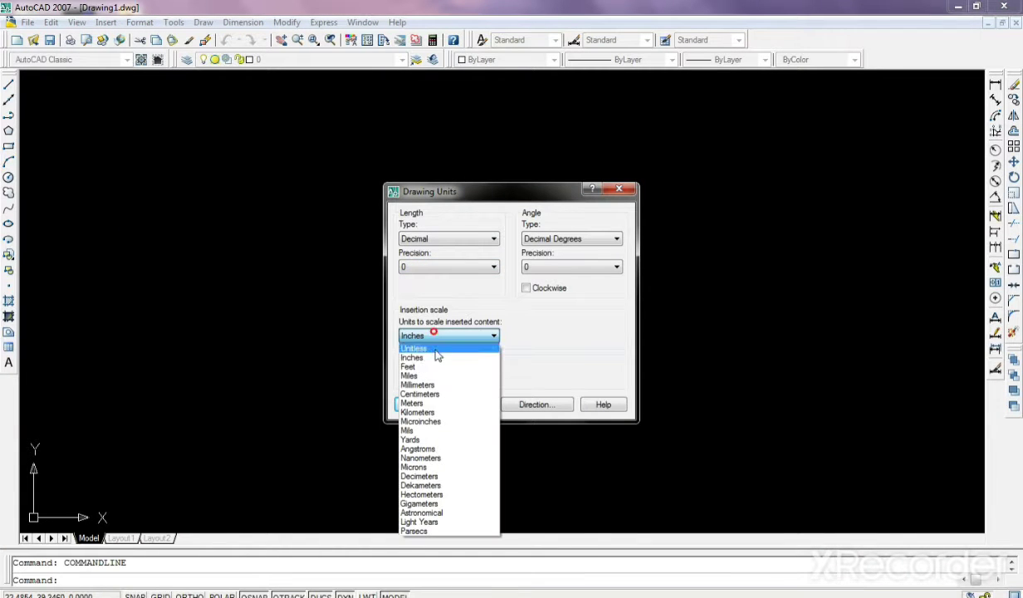
left_click(431, 385)
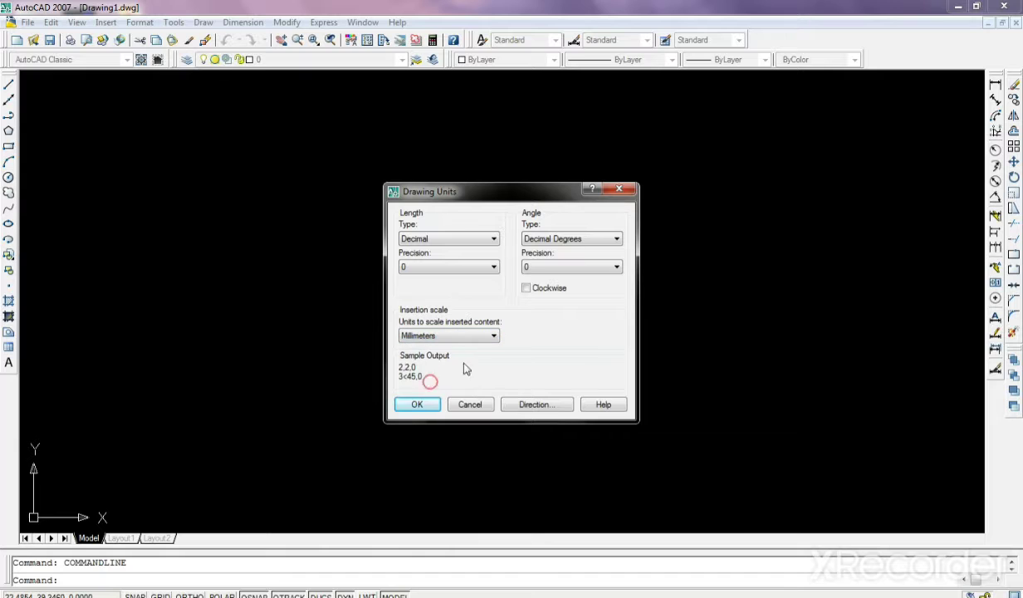
left_click(417, 404)
Set the Standard dimension style's text height to 200
left_click(139, 22)
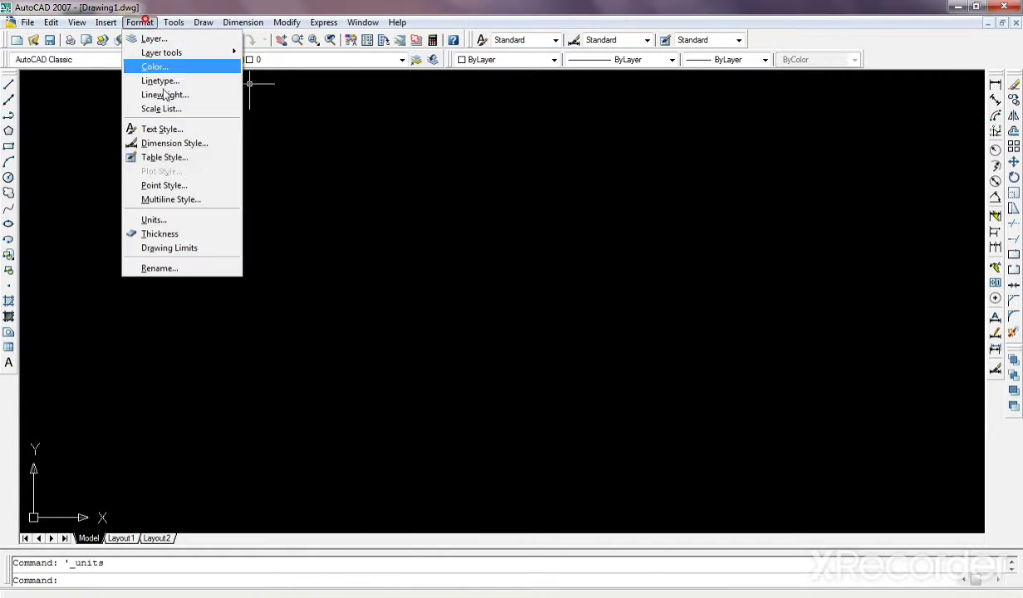
left_click(181, 143)
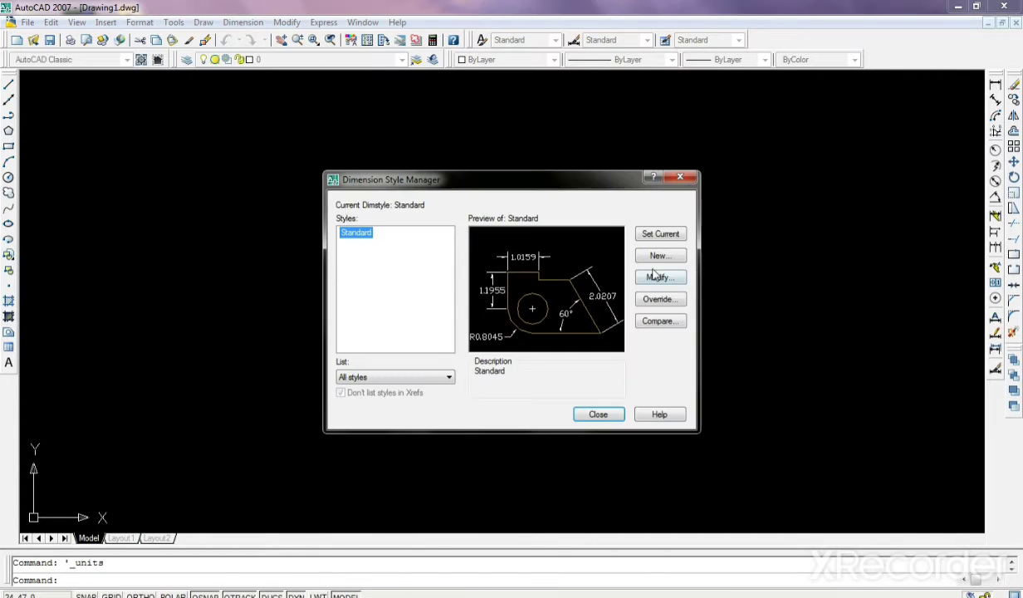
left_click(657, 276)
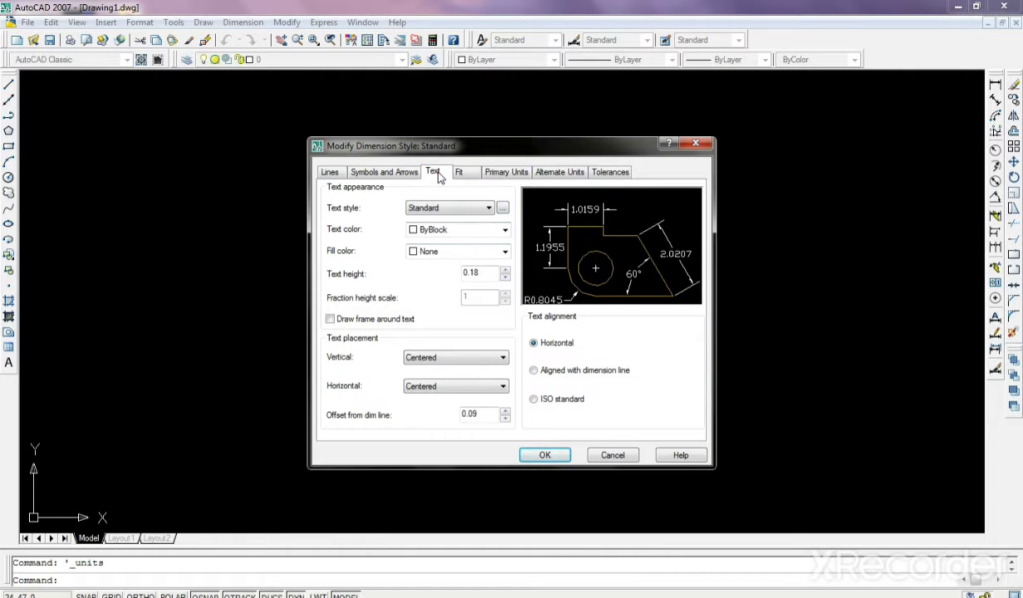
left_click(502, 208)
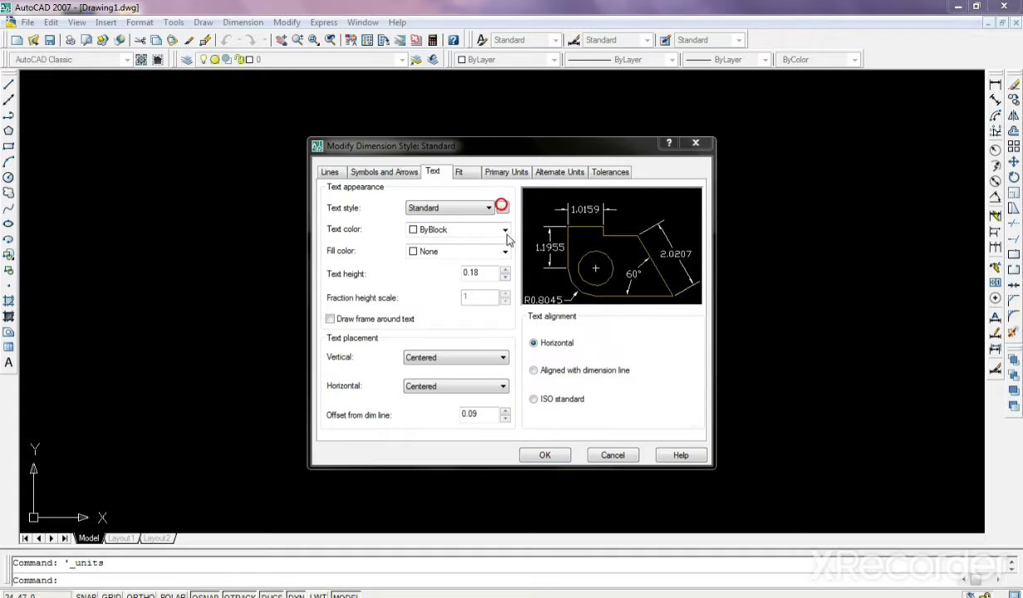
left_click(583, 294)
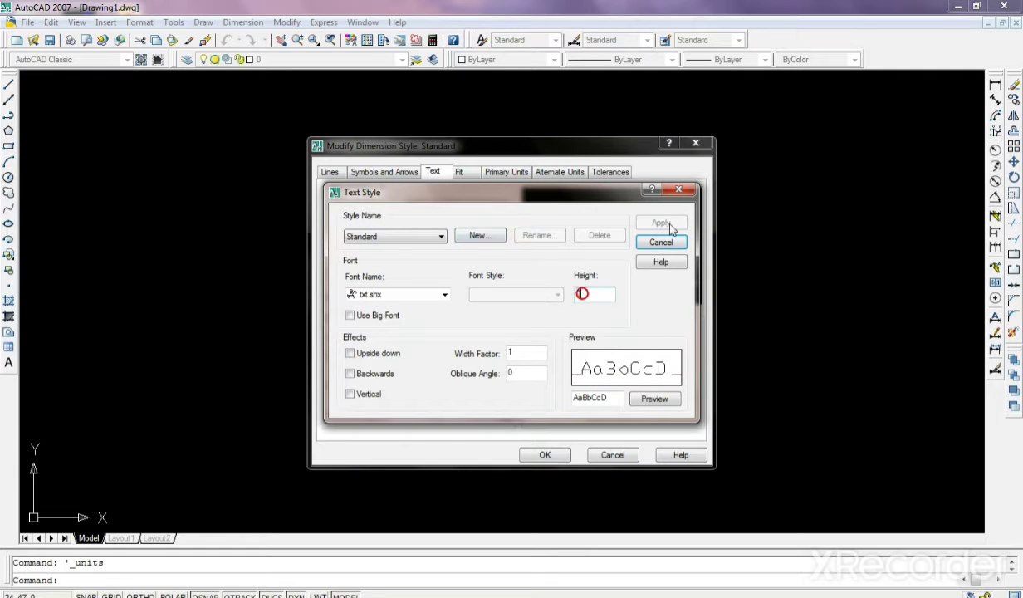
type("200")
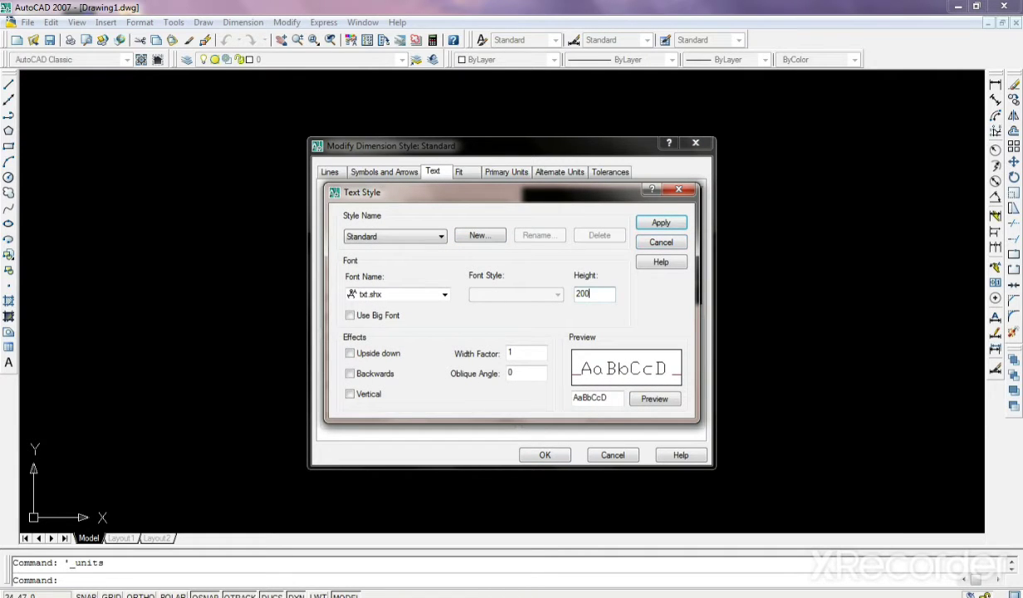
Choose Arial as the dimension text font and apply it
left_click(444, 295)
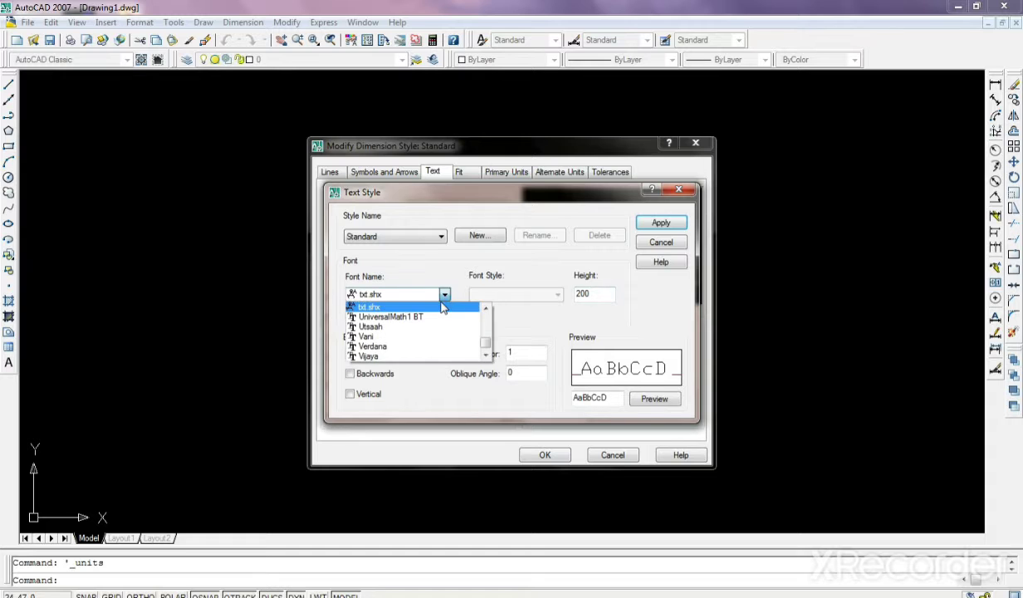
scroll(444, 301, "down", 3)
scroll(445, 301, "down", 2)
scroll(444, 301, "down", 2)
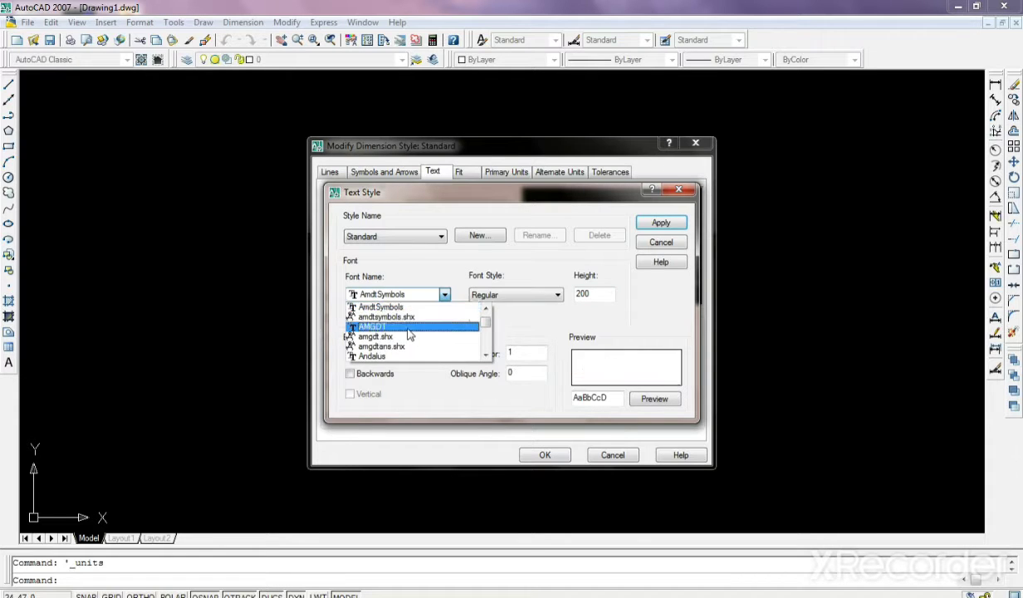
key("Home")
scroll(407, 334, "down", 2)
scroll(408, 334, "down", 1)
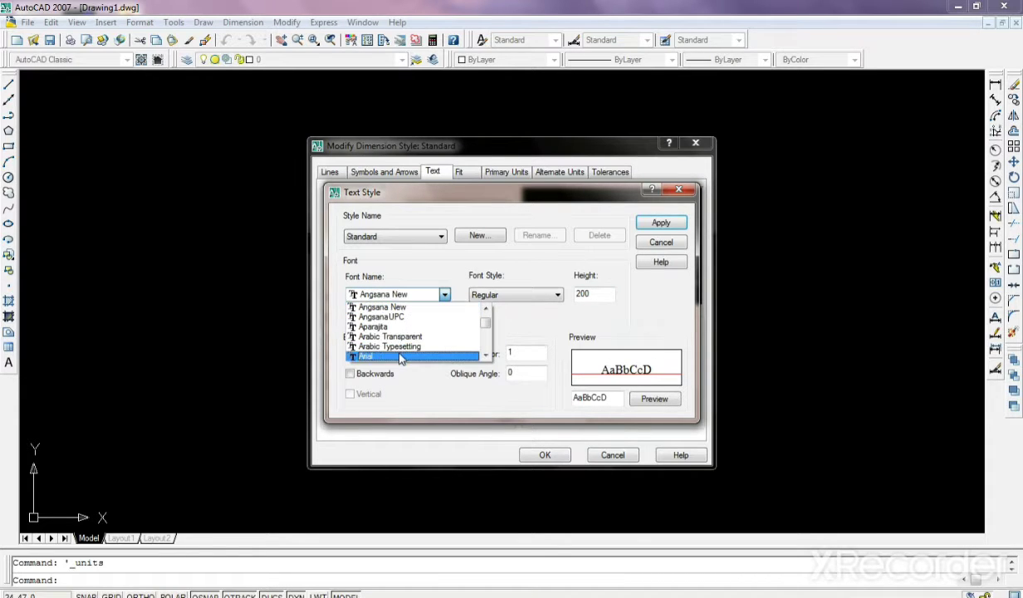
left_click(399, 354)
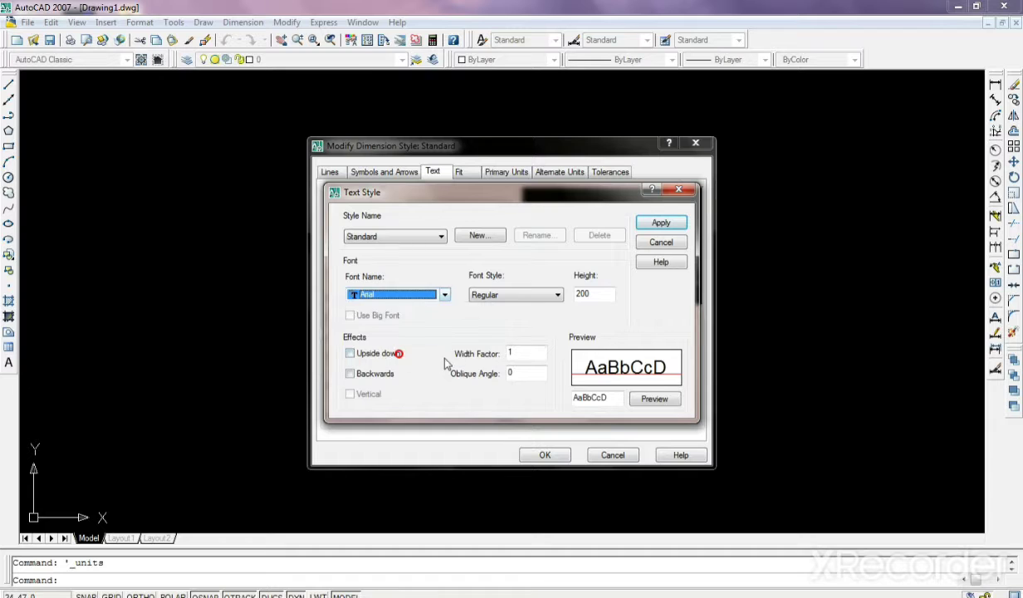
left_click(660, 223)
left_click(660, 242)
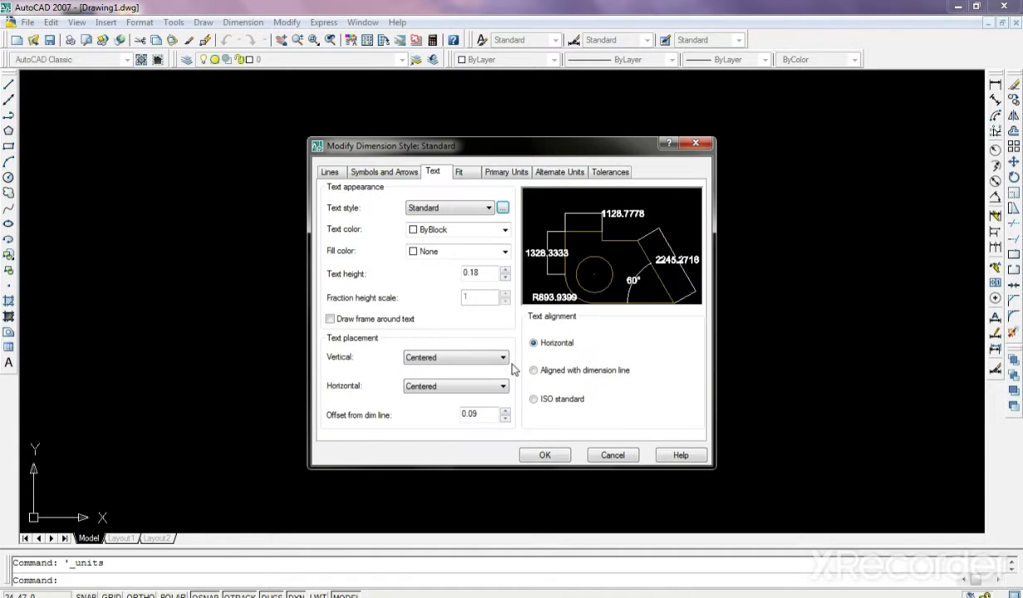
Set primary-unit linear precision to 0 and save the Standard dimension style
left_click(502, 172)
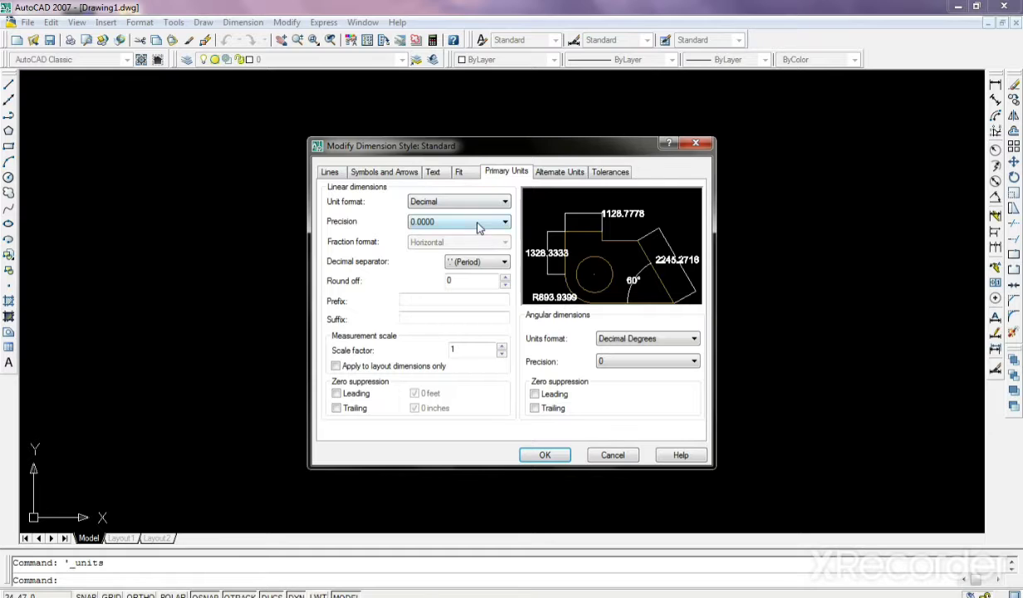
left_click(473, 222)
left_click(440, 233)
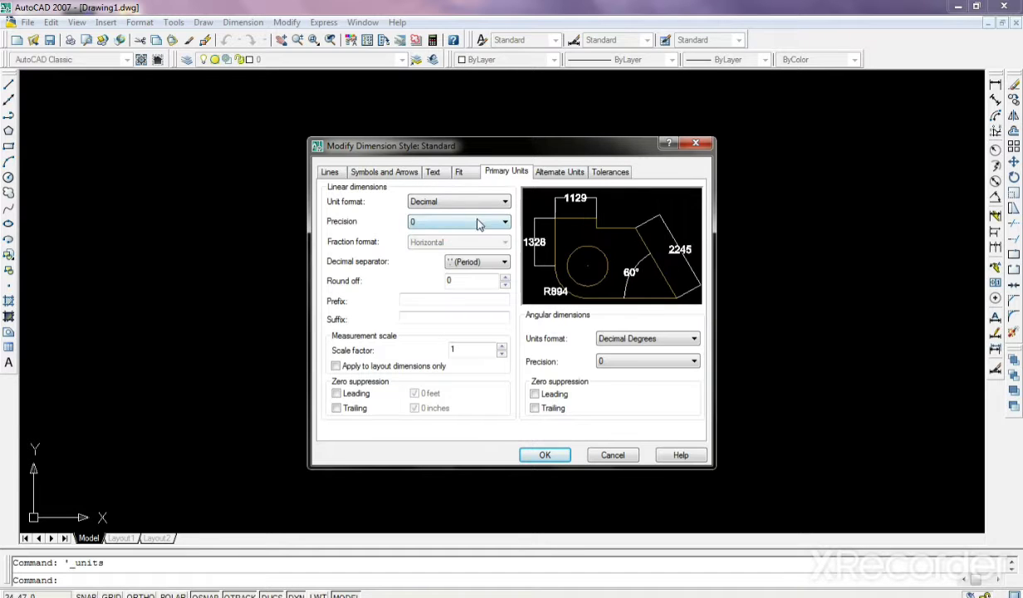
left_click(545, 456)
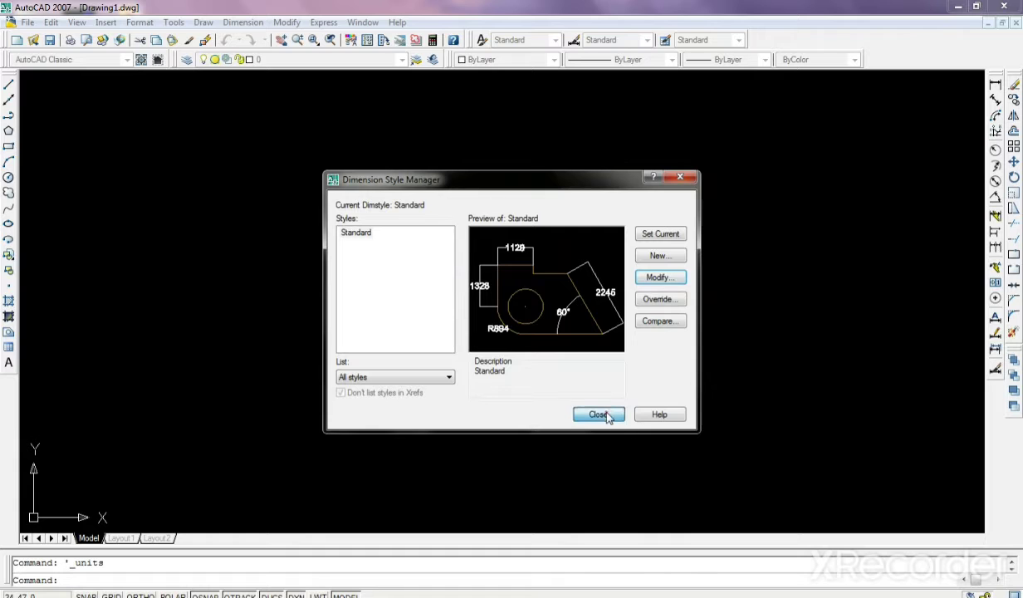
left_click(606, 414)
Draw a 2500-unit vertical line from the upper left with Ortho on
left_click(12, 88)
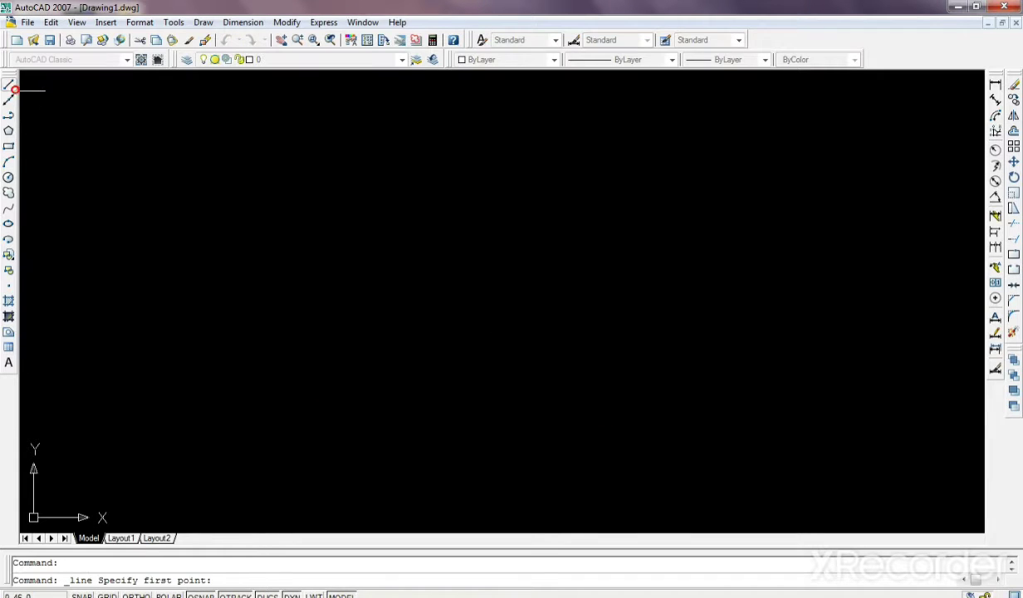
left_click(182, 162)
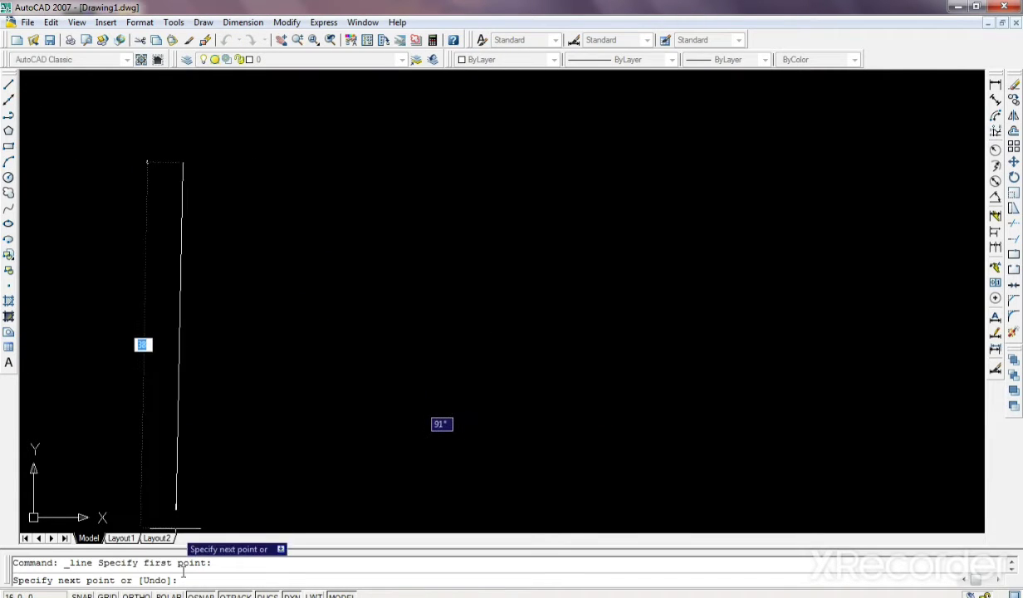
left_click(139, 594)
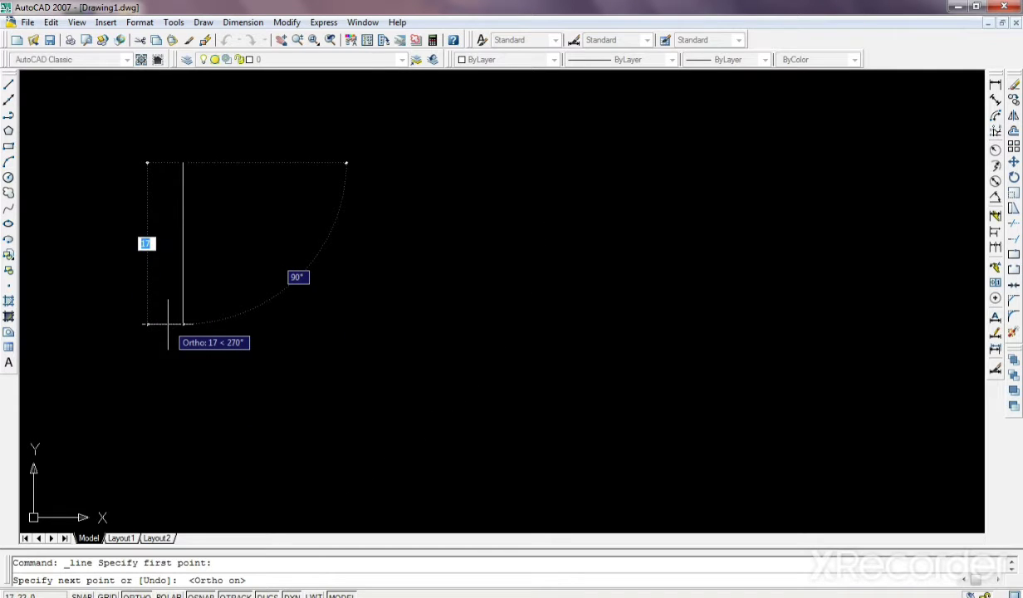
type("2500")
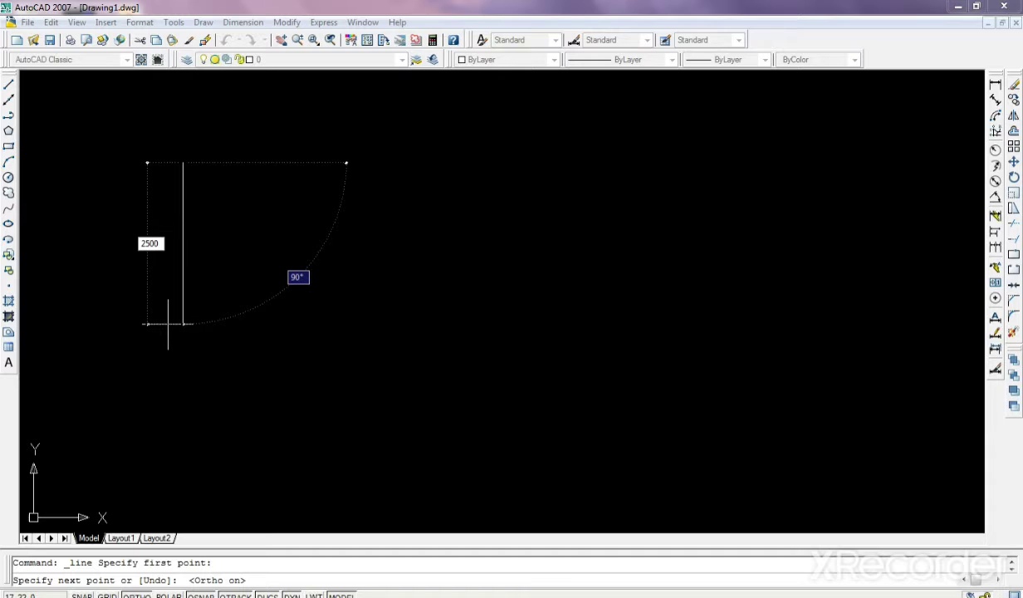
key("Return")
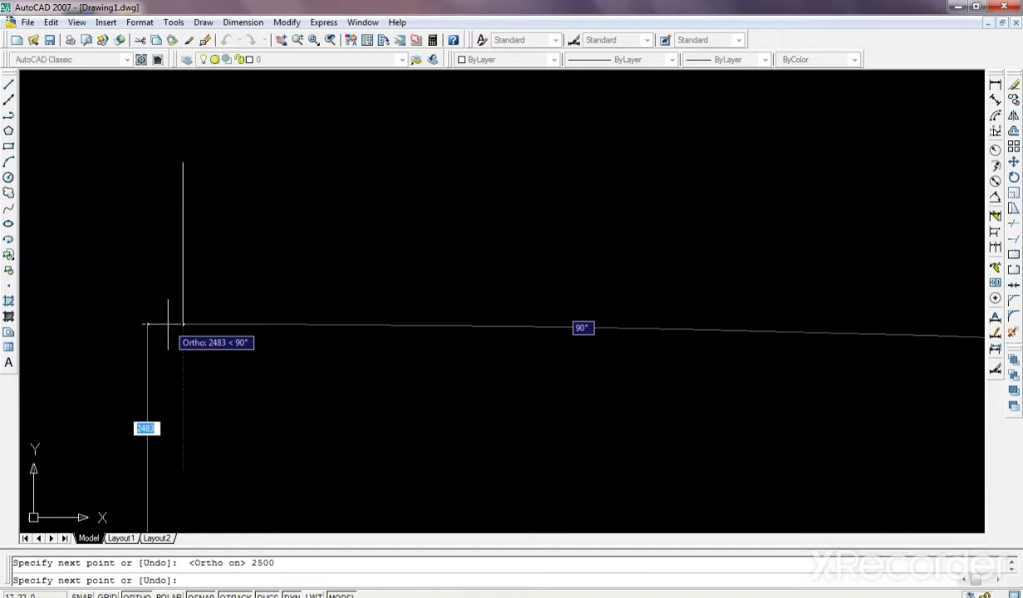
right_click(166, 324)
left_click(204, 334)
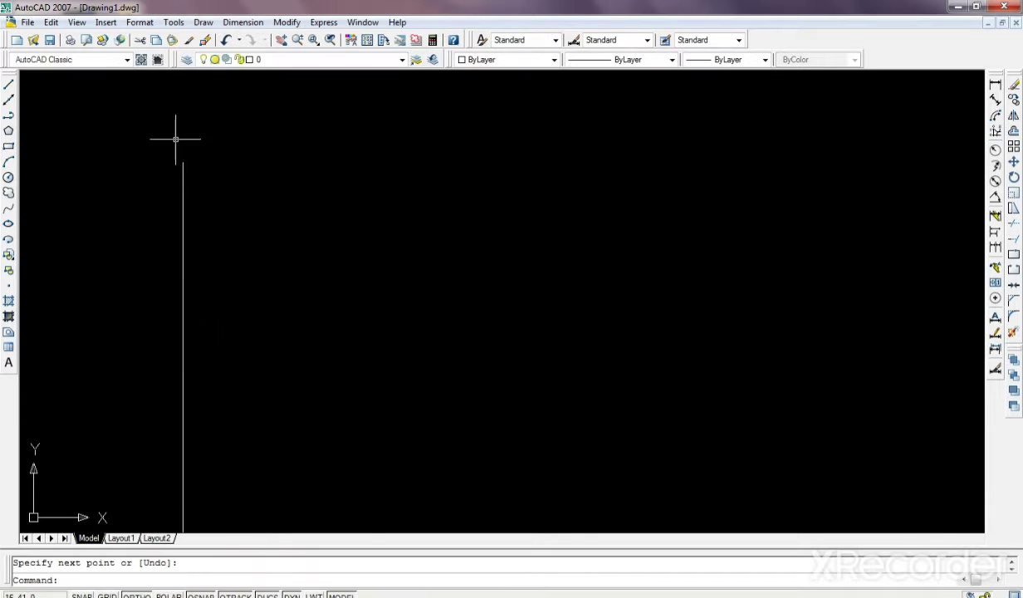
Zoom to the drawing extents and pan the view across
left_click(106, 21)
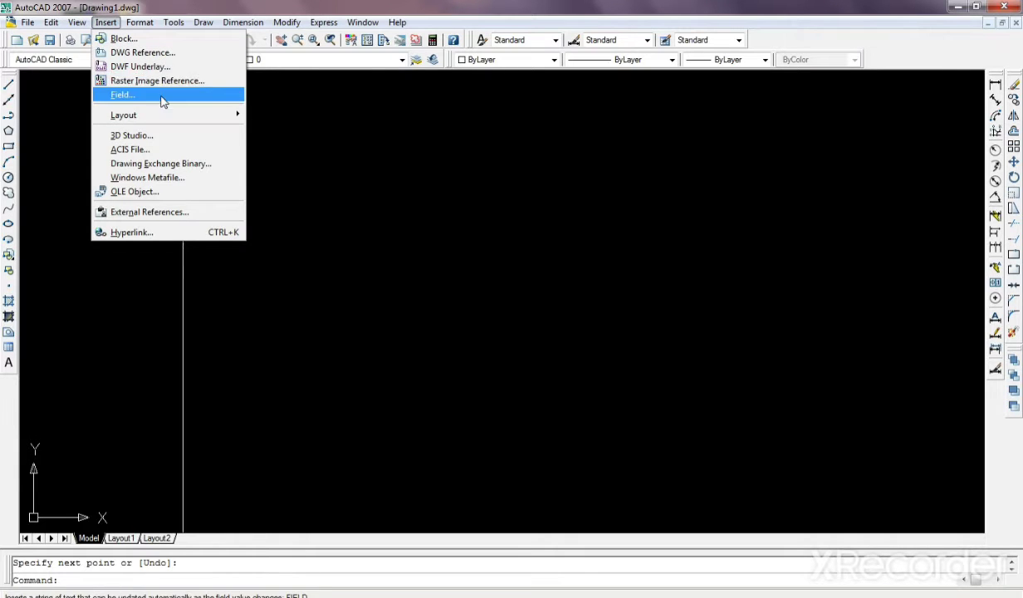
mouse_move(94, 87)
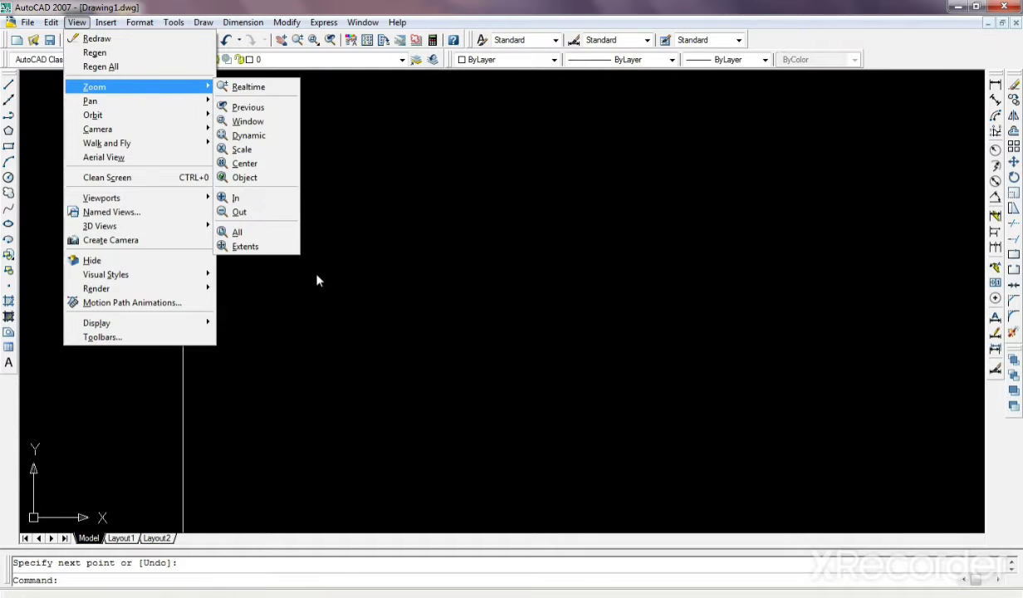
left_click(294, 249)
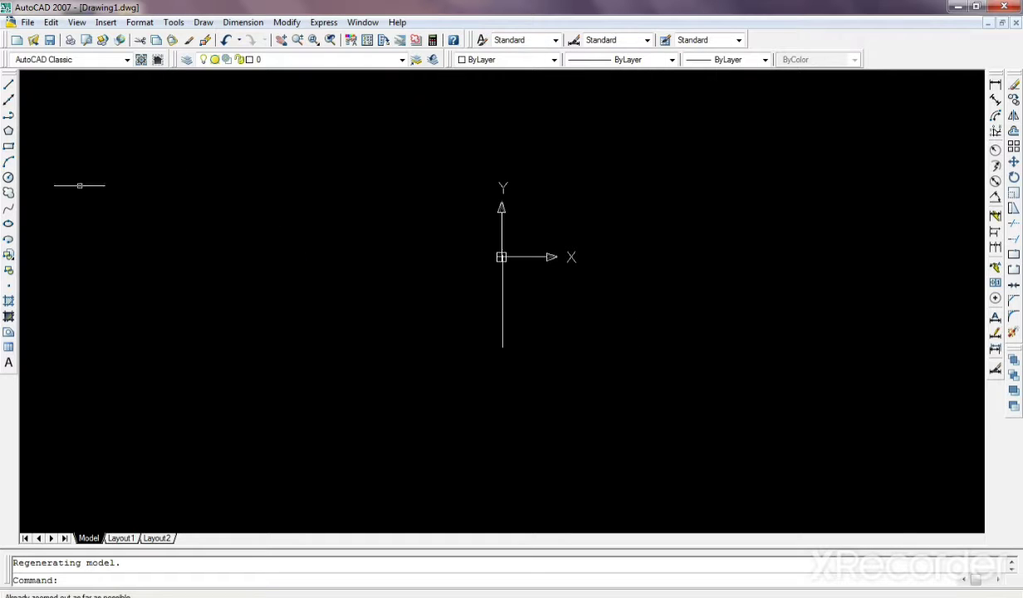
left_click(281, 40)
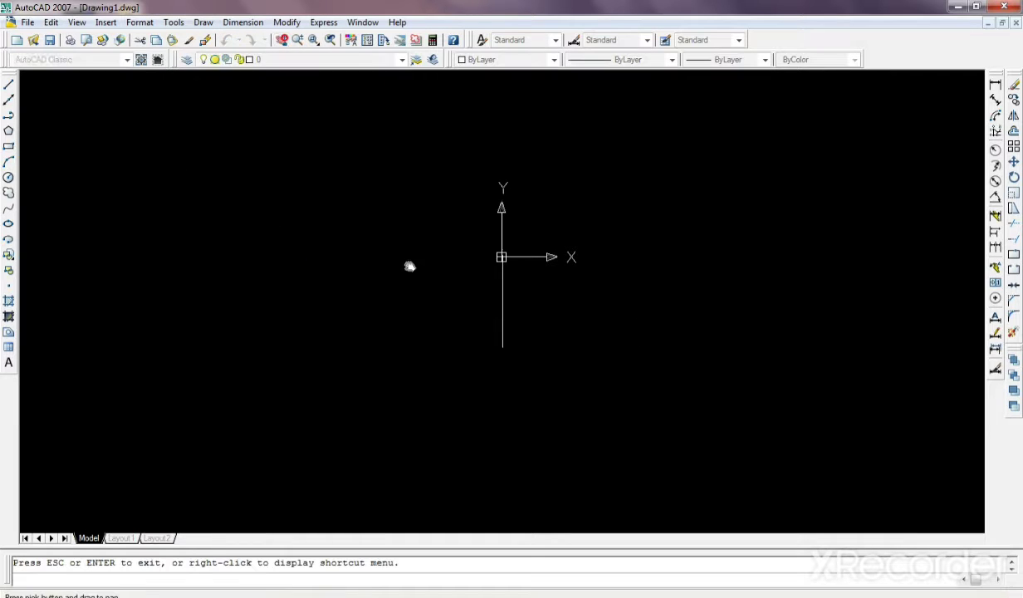
left_click_drag(438, 312, 280, 311)
right_click(399, 268)
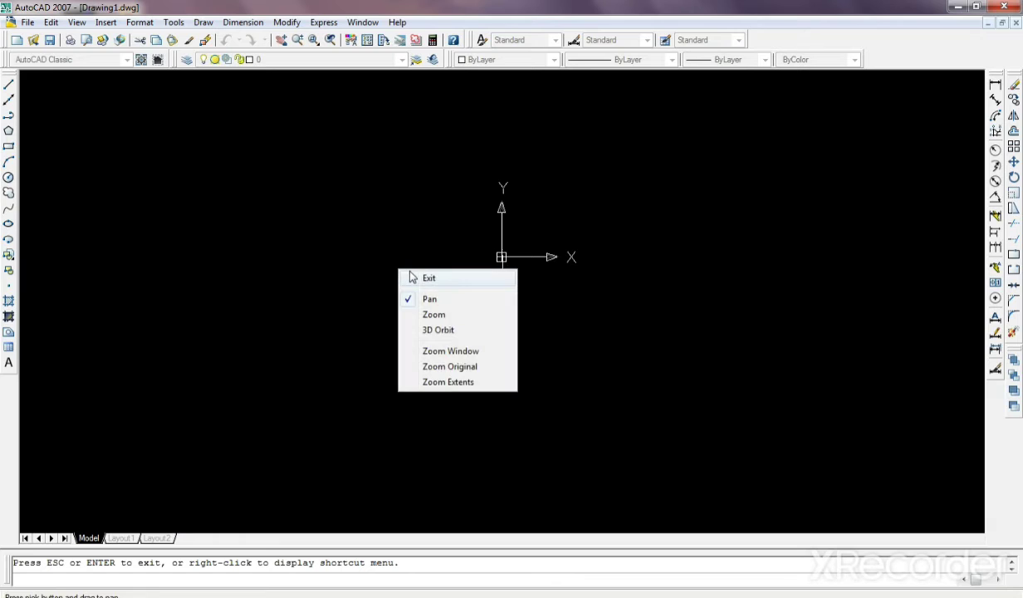
left_click(410, 272)
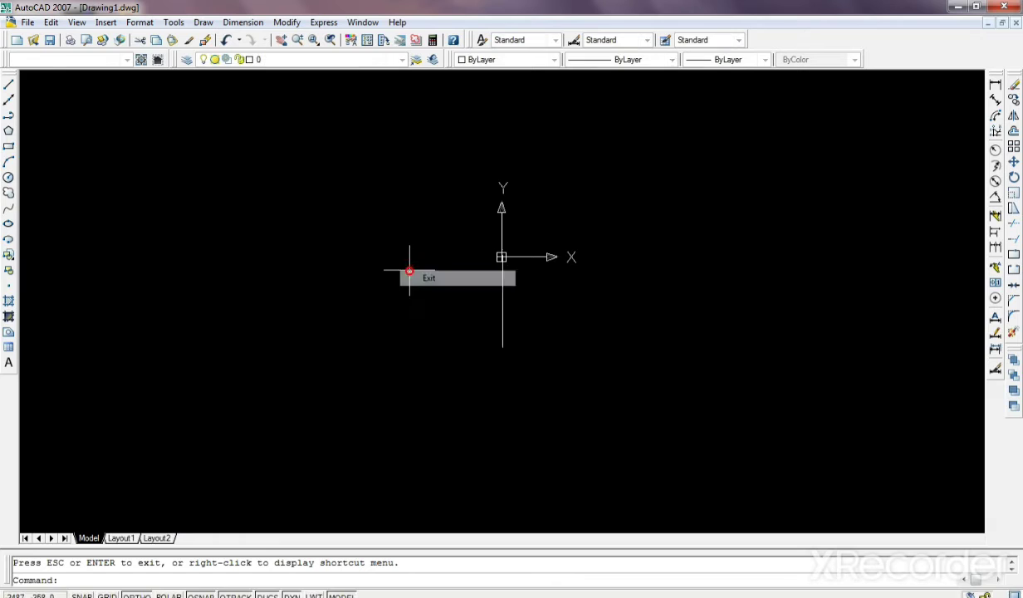
left_click(9, 85)
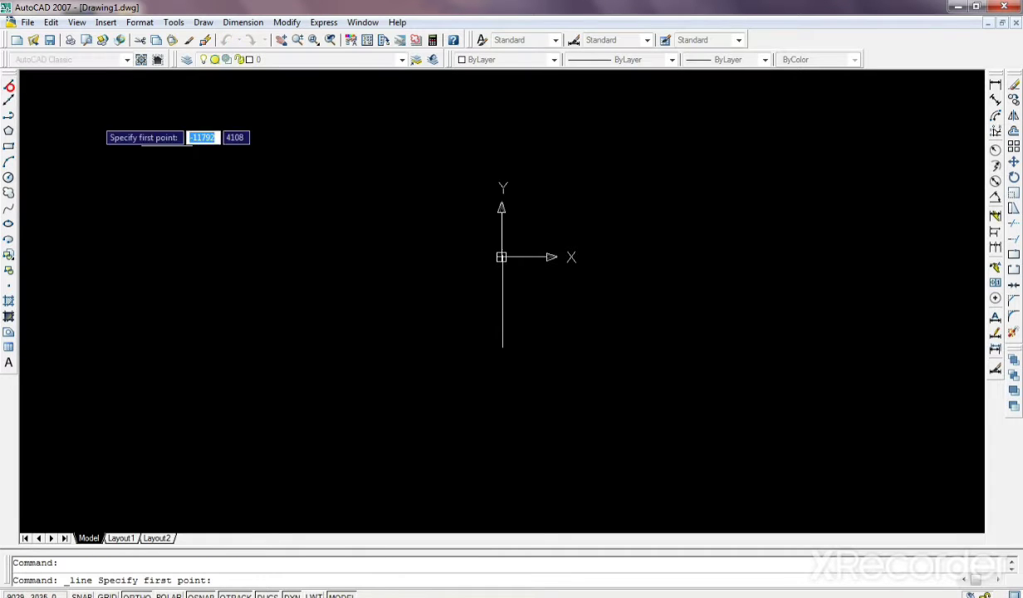
Draw the first outline segments: 3000 across, 1500 down, 5300 across
left_click(502, 347)
type("3000")
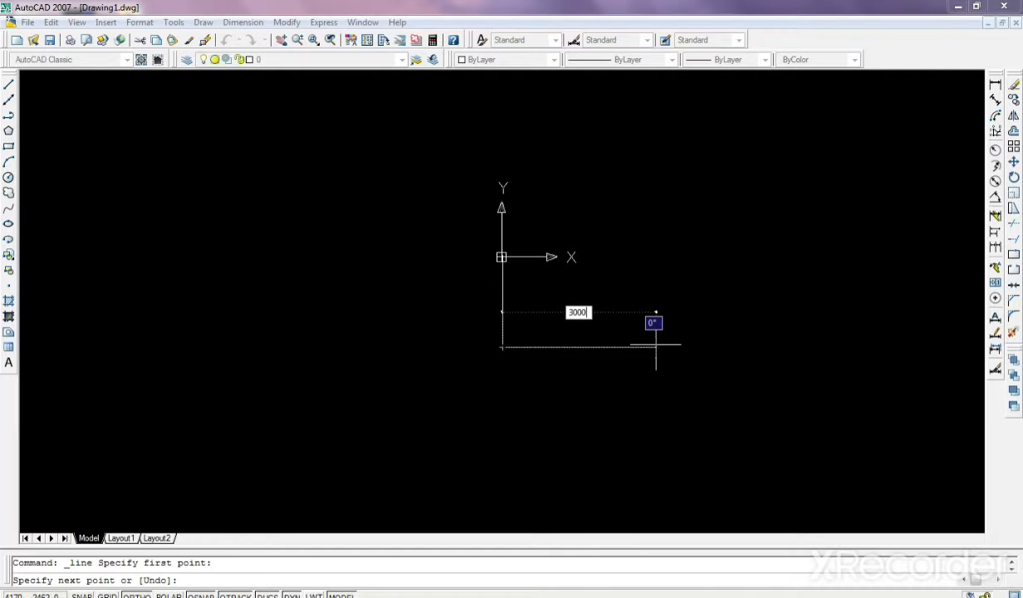
key("Return")
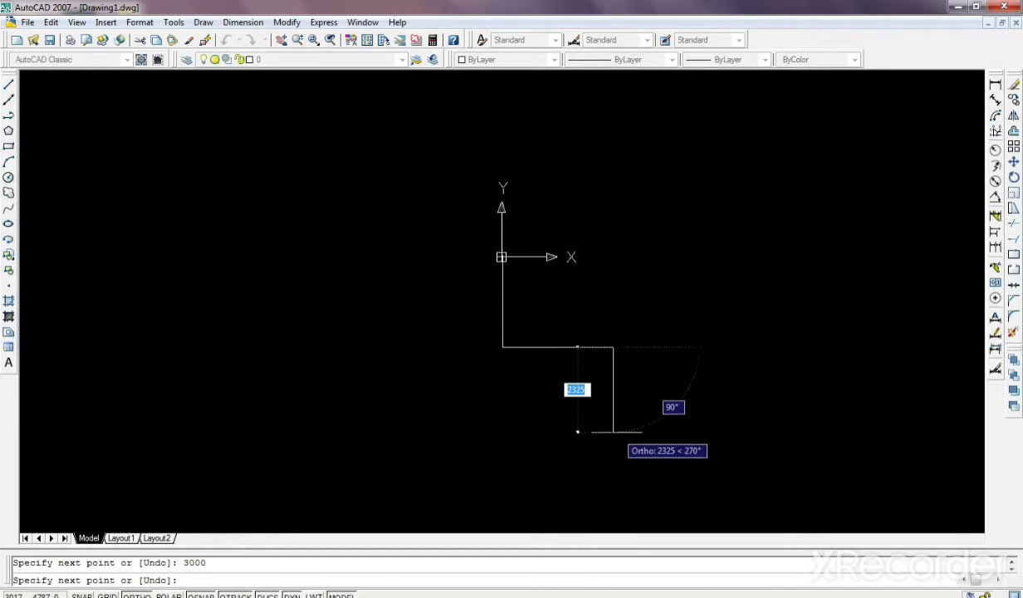
type("15")
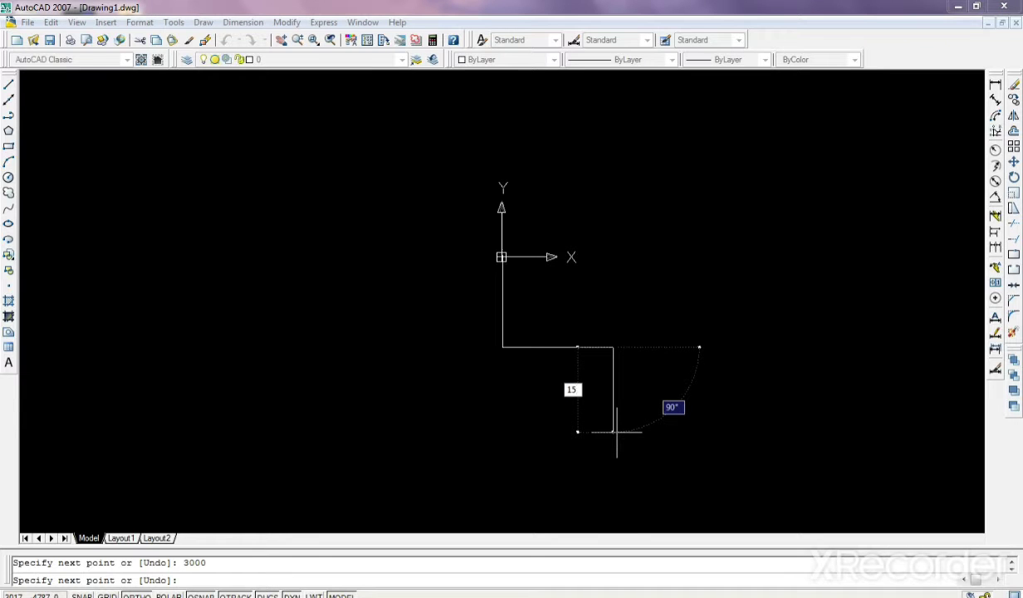
type("00")
key("Return")
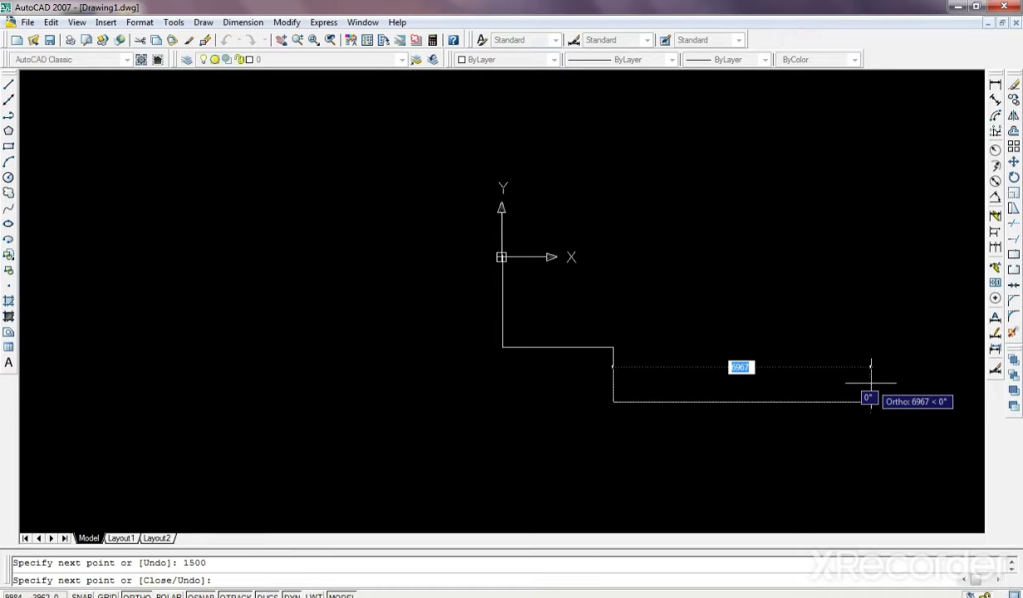
type("5300")
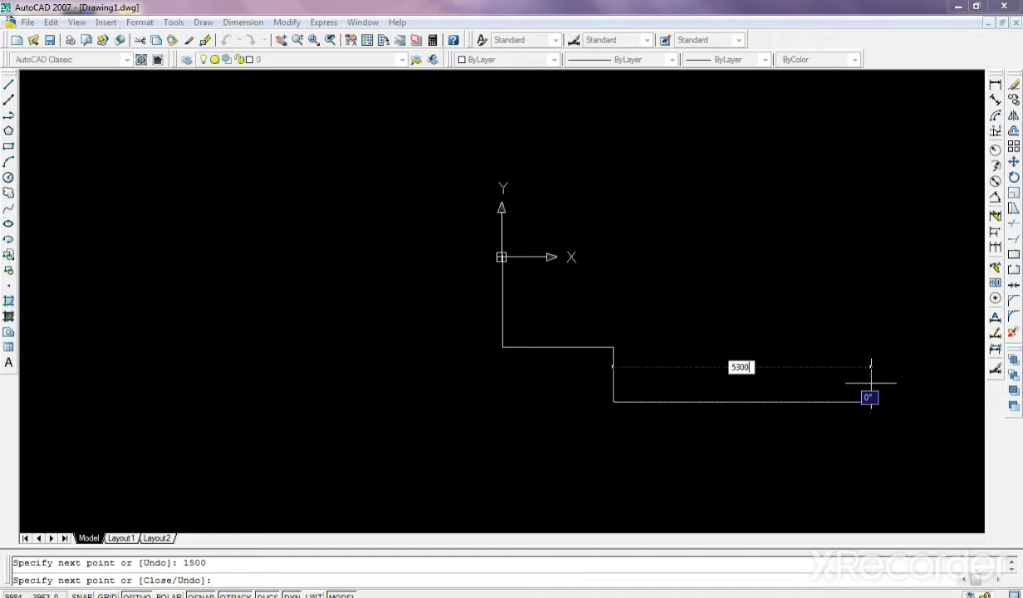
key("Return")
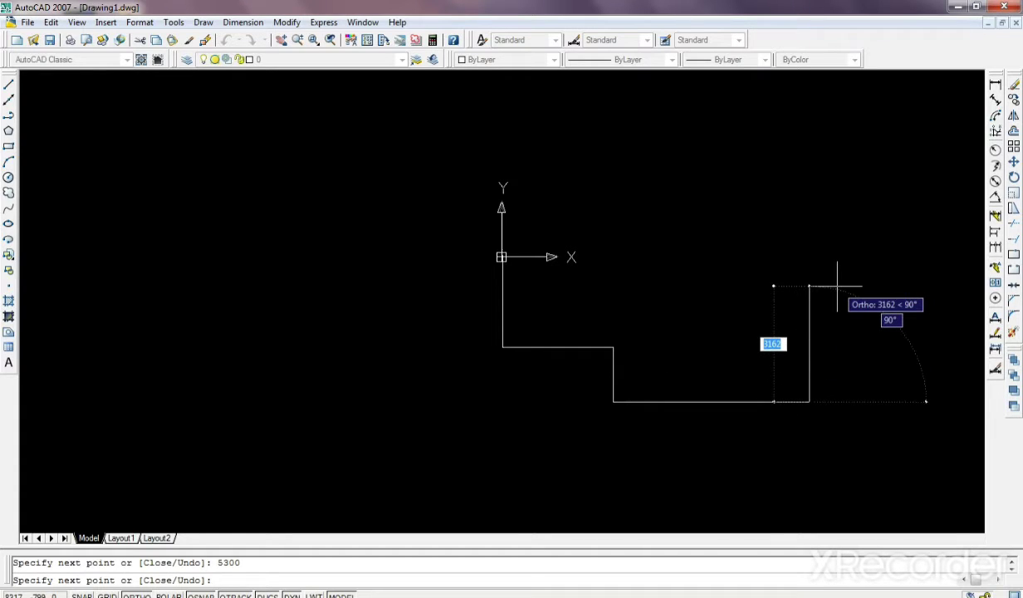
Continue with a 1500 rise and a 3200 horizontal segment, then end the line
type("1500")
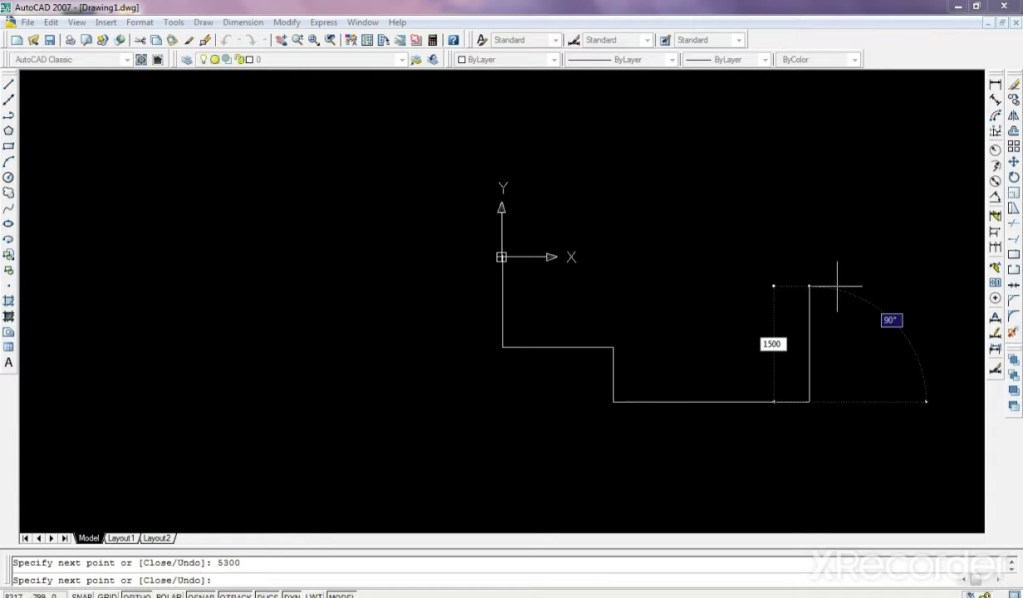
key("Return")
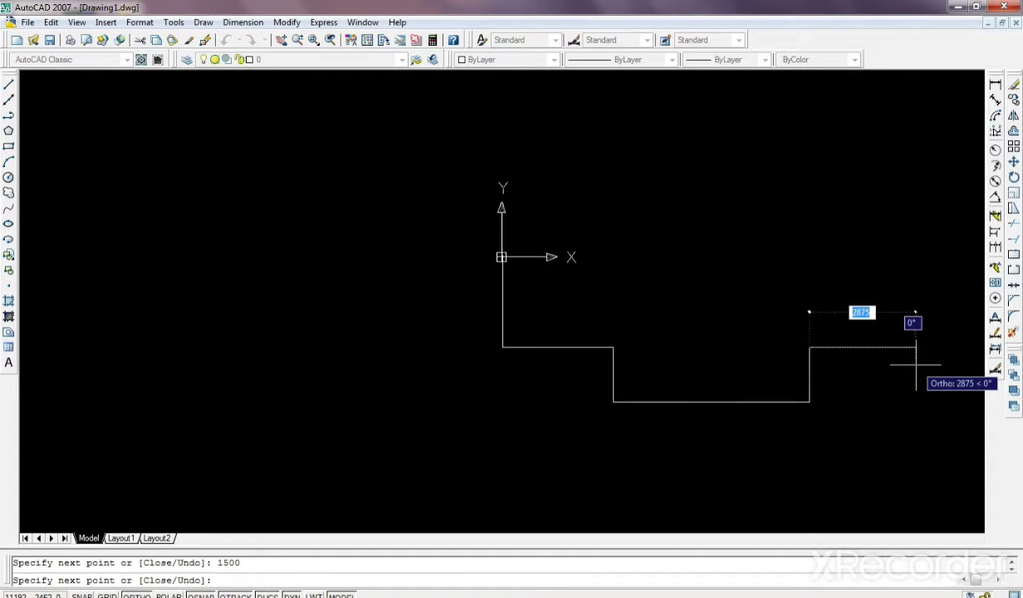
type("33")
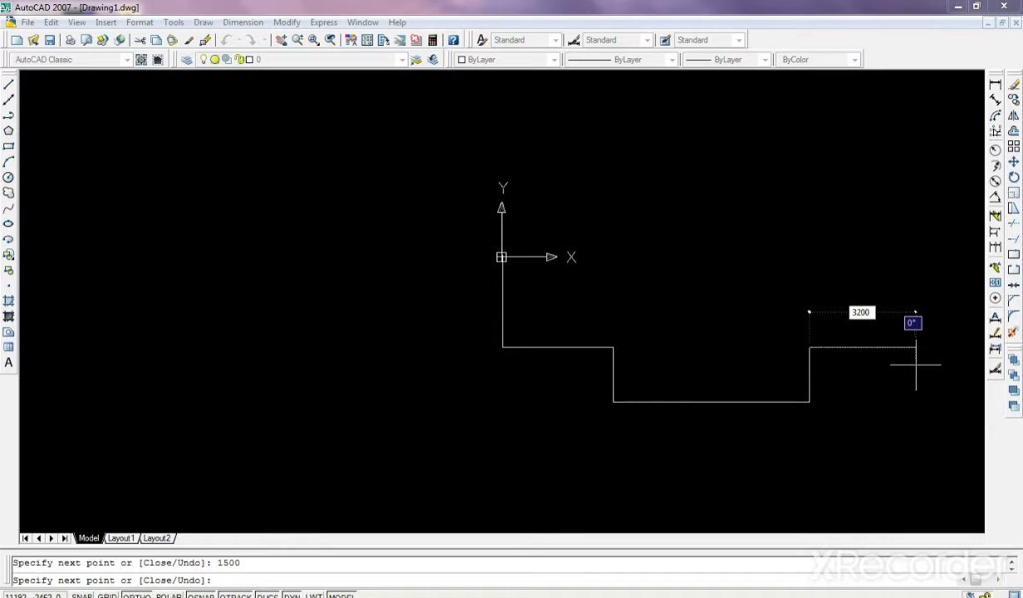
key("Return")
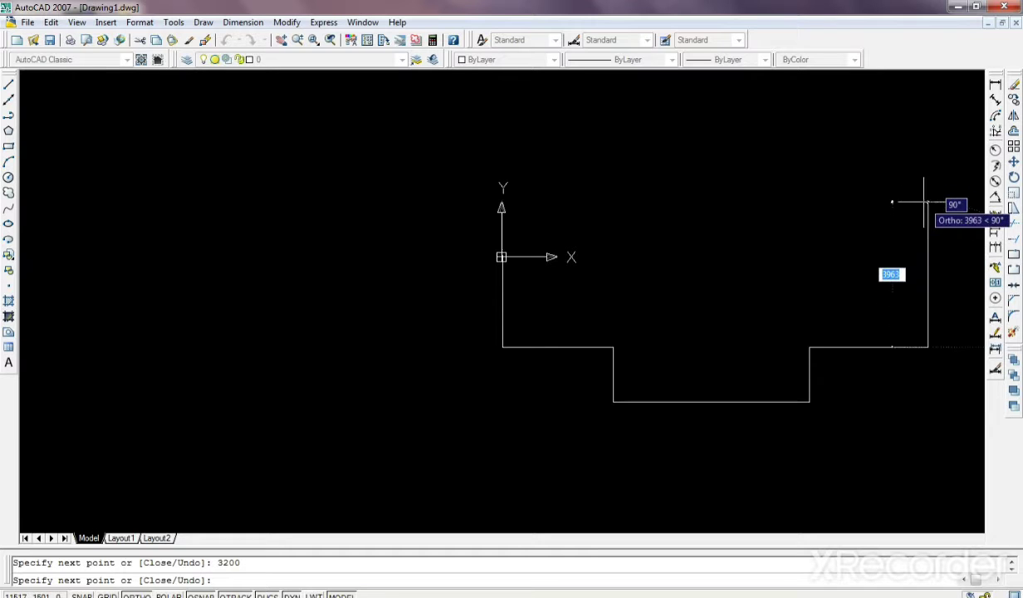
right_click(847, 275)
left_click(880, 283)
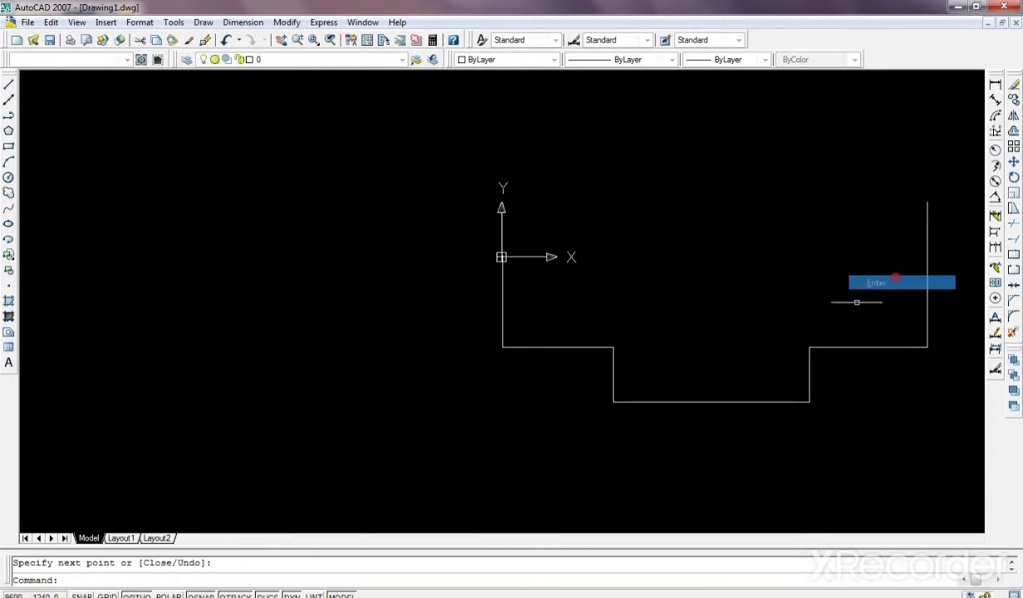
left_click(719, 402)
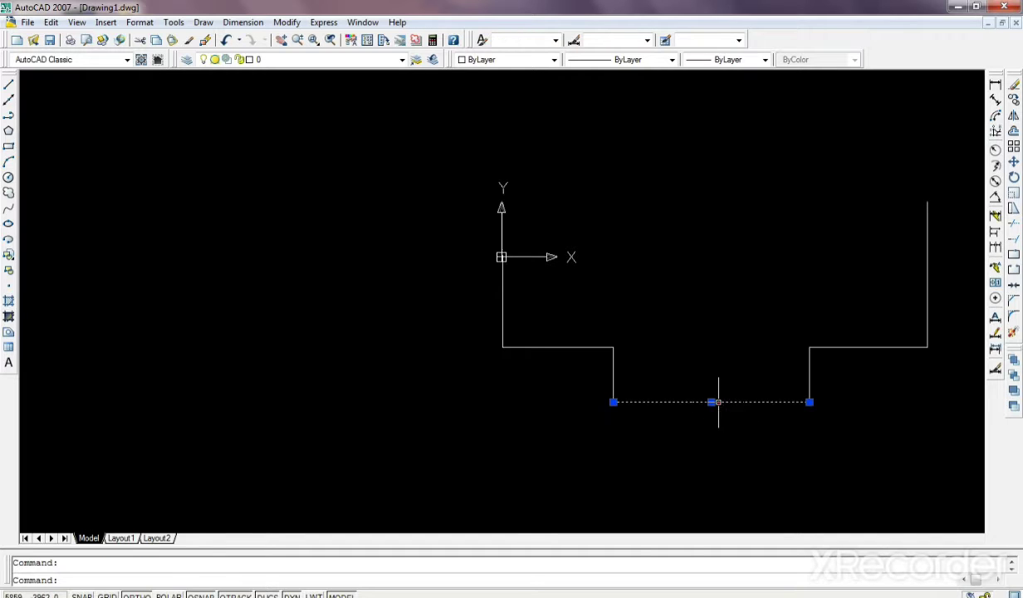
Offset the bottom line 4800 units upward
left_click(1013, 131)
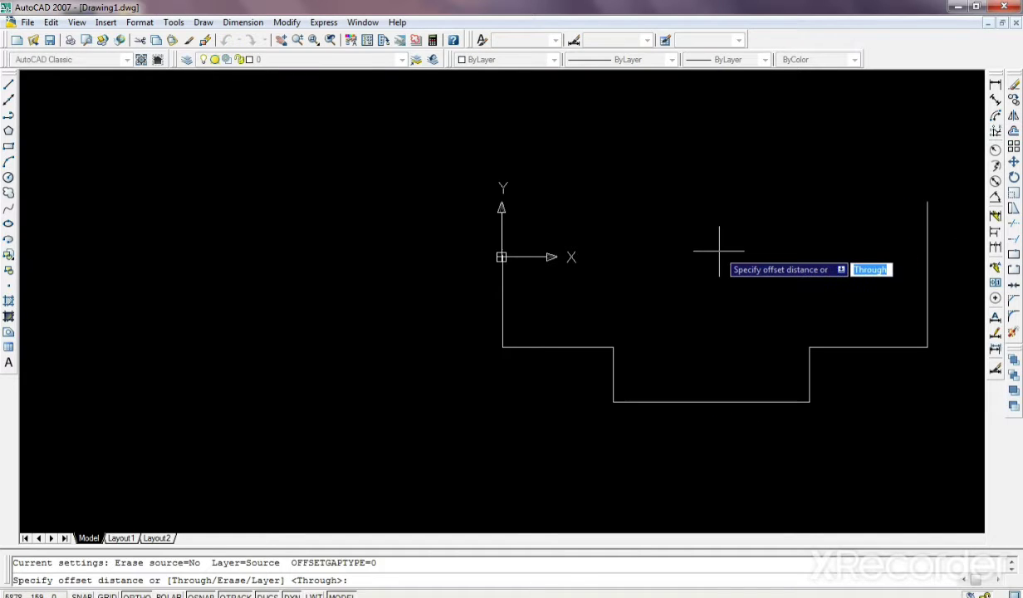
type("53")
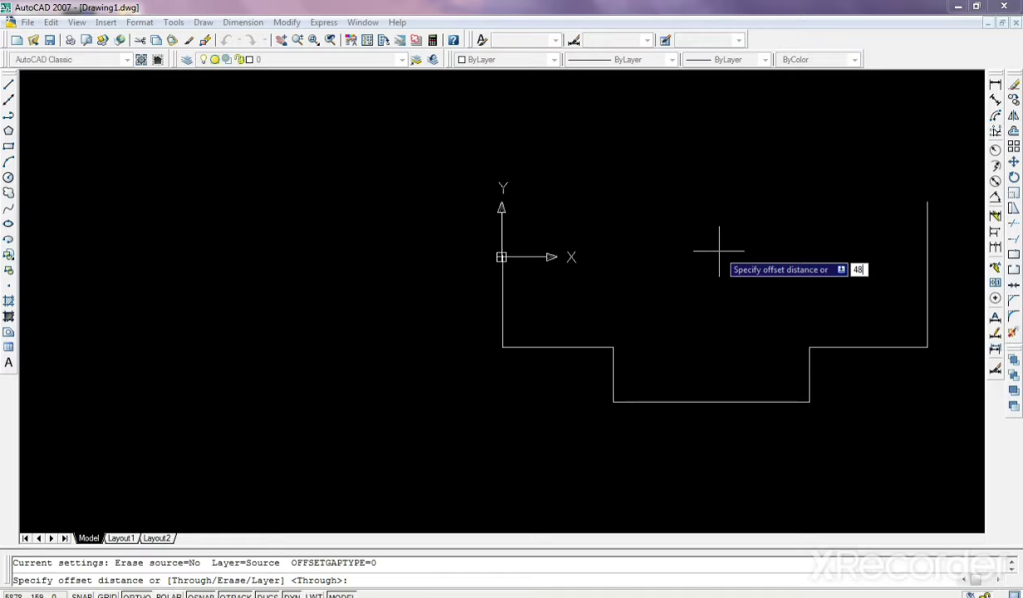
type("00")
key("Return")
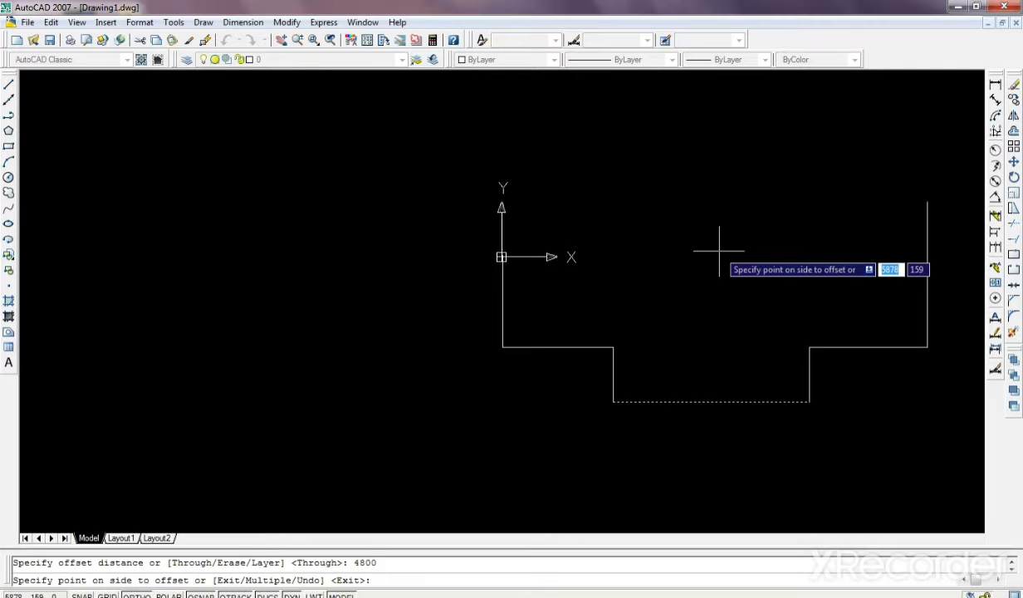
left_click(719, 249)
right_click(707, 244)
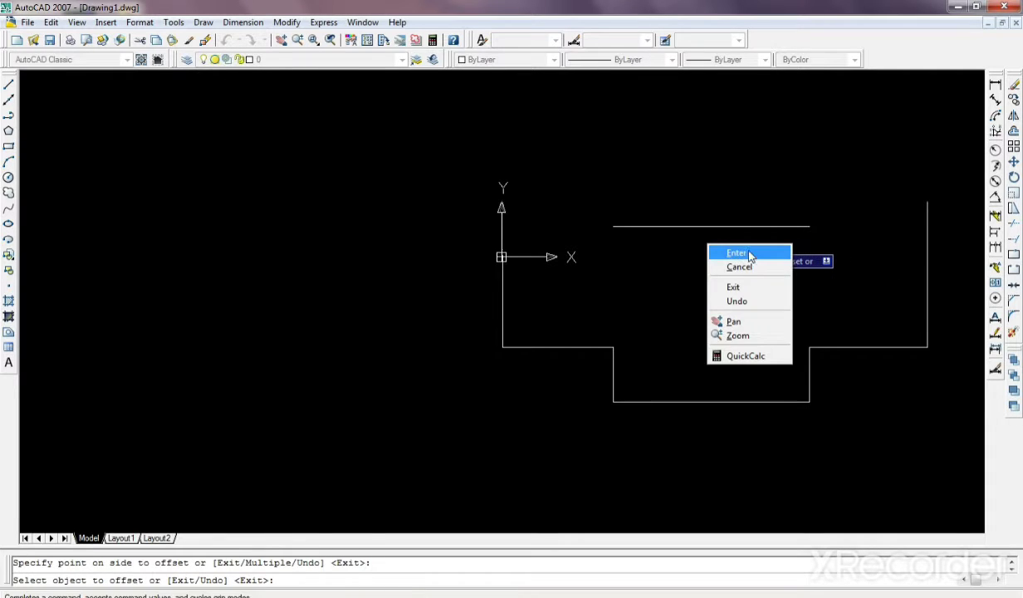
left_click(750, 253)
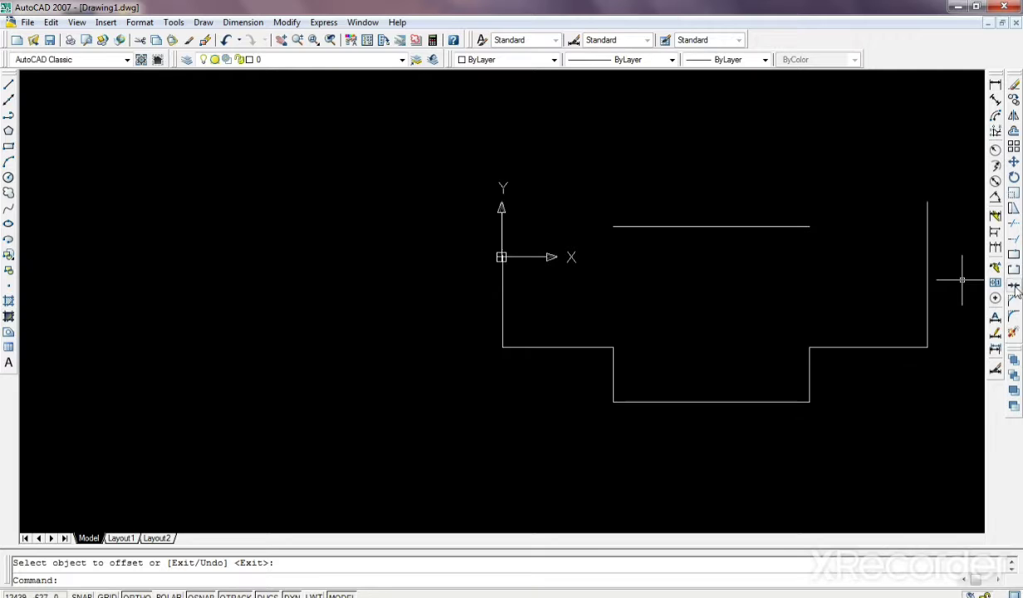
Fillet the offset line with the right vertical line into a sharp corner
left_click(1013, 315)
left_click(927, 315)
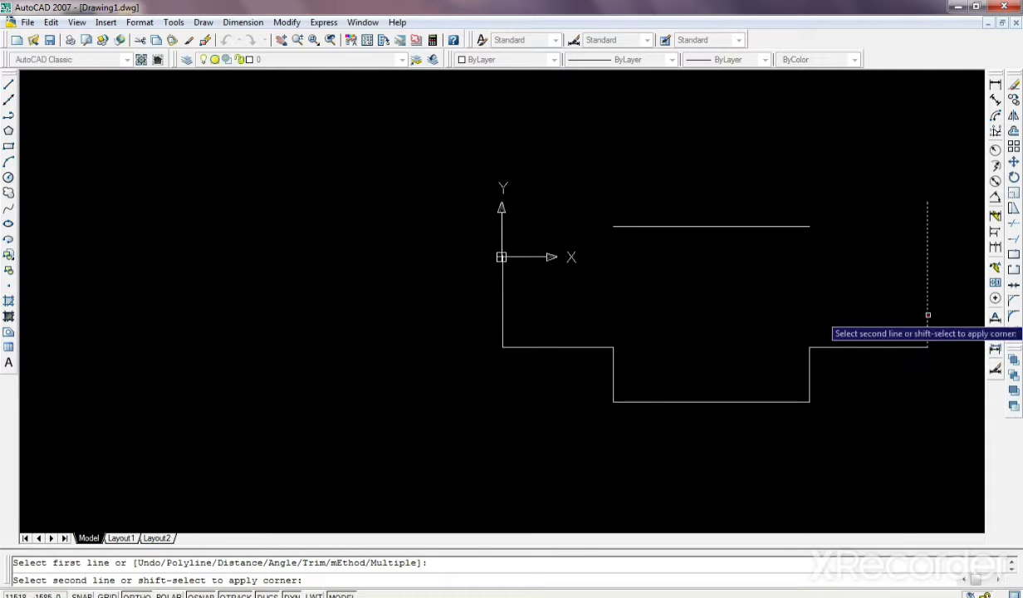
left_click(760, 225)
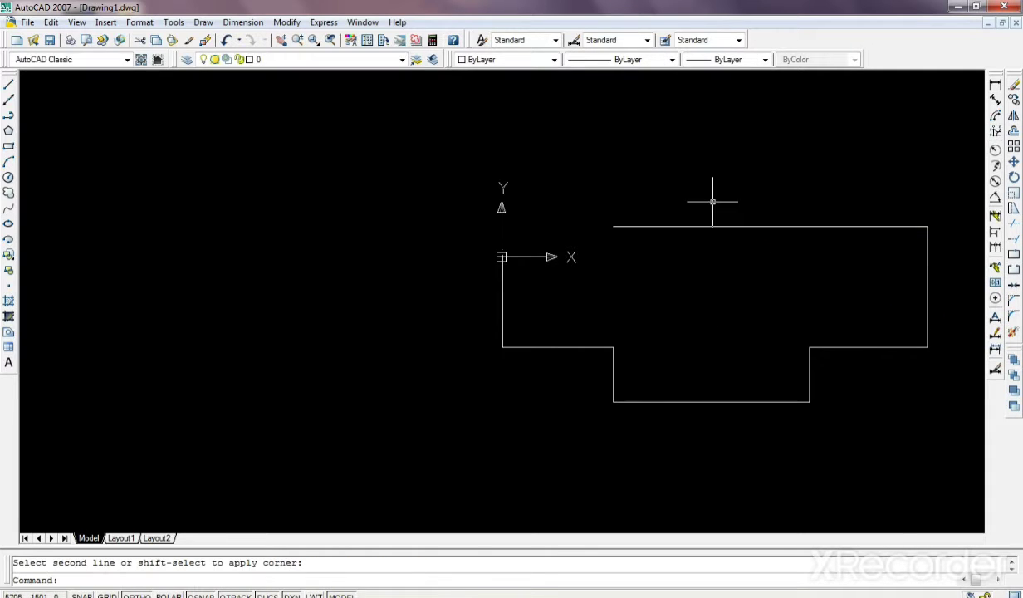
left_click(757, 227)
left_click(735, 213)
left_click(819, 225)
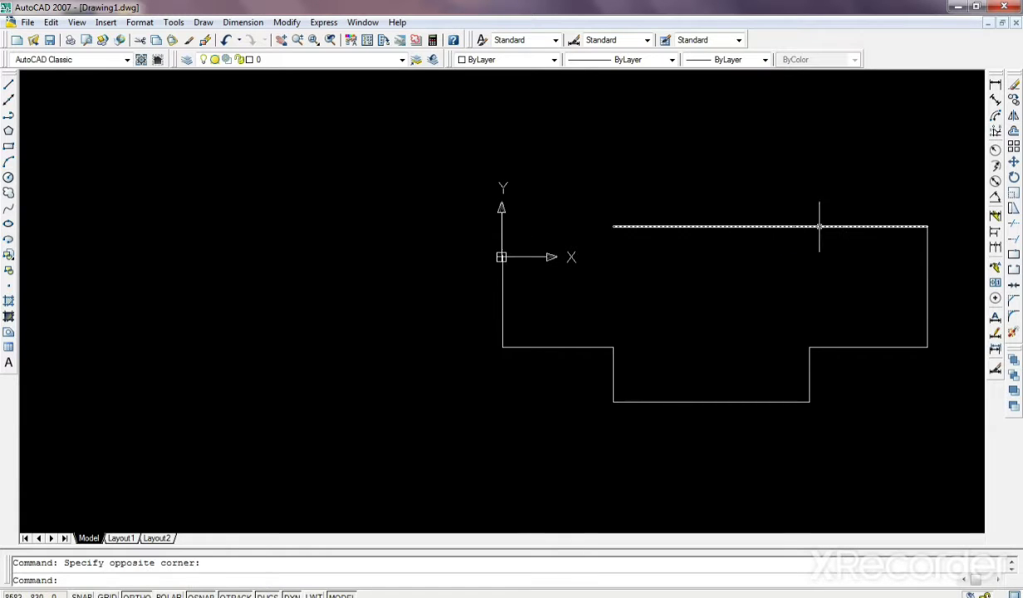
left_click(819, 226)
Offset the top line 1200 units upward
left_click(1014, 131)
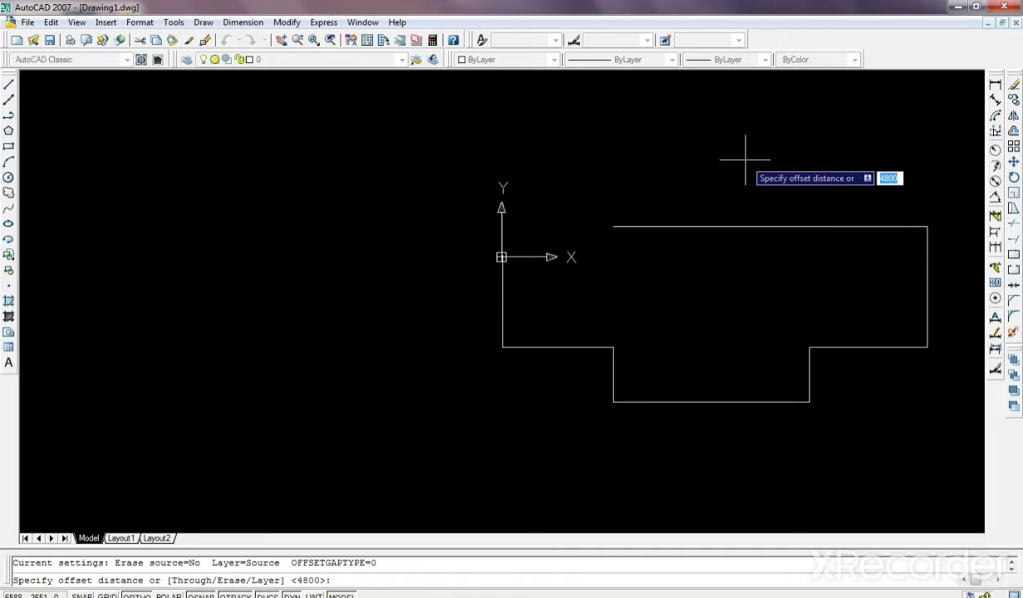
type("12")
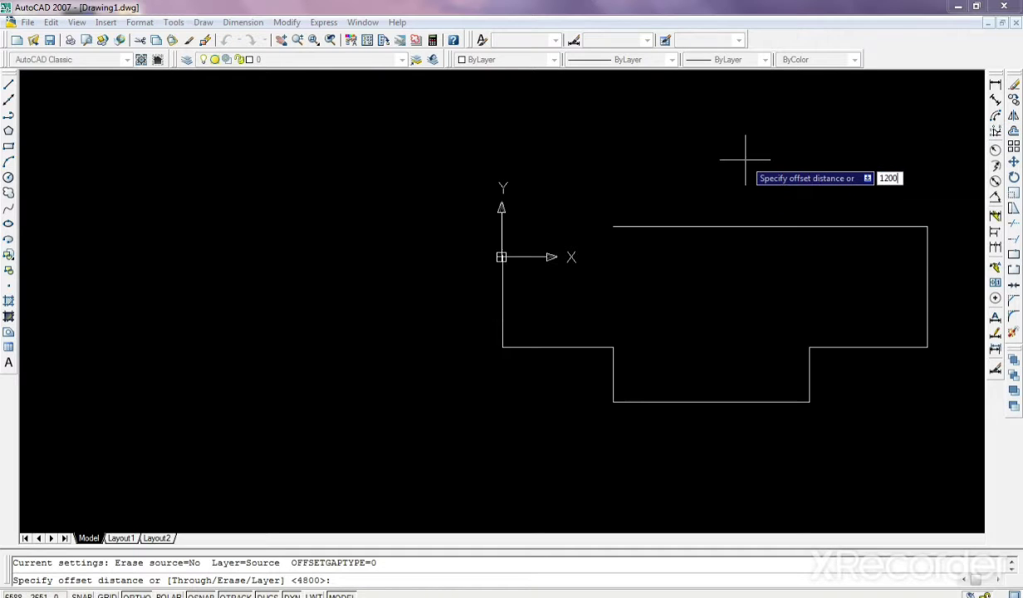
key("Return")
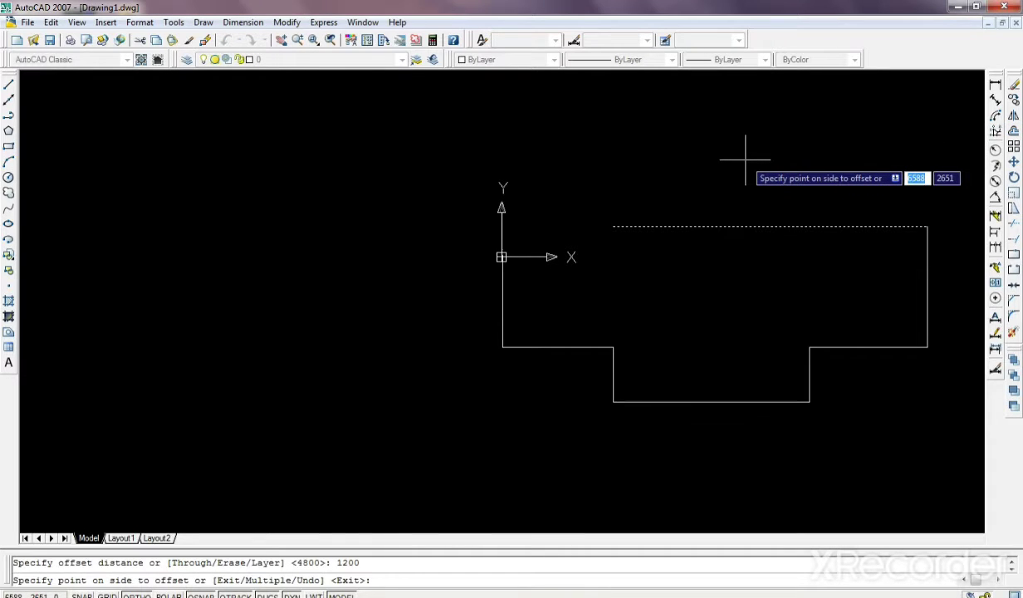
left_click(744, 159)
right_click(744, 161)
left_click(762, 166)
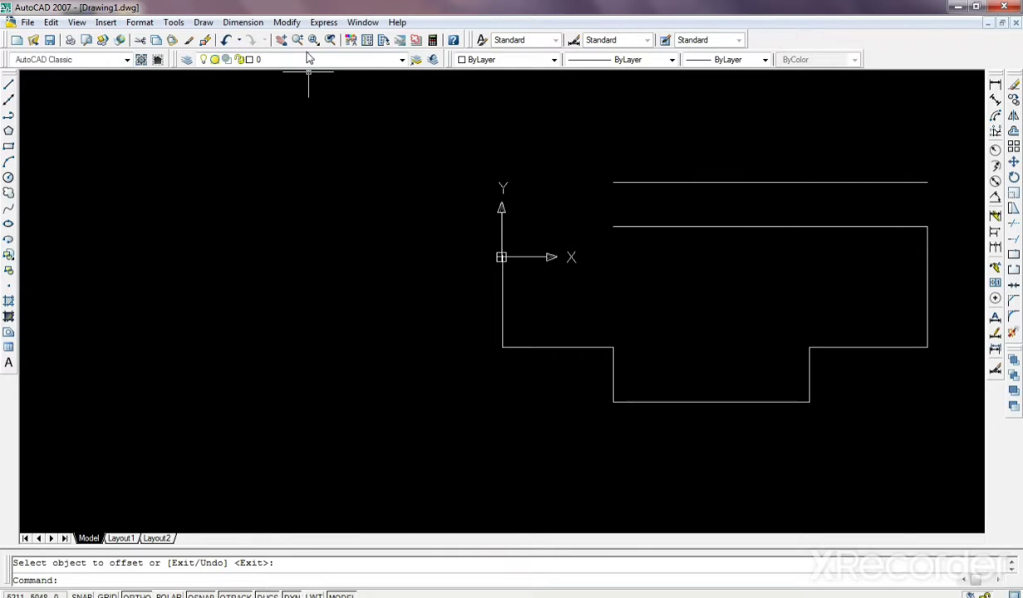
Pan briefly, then zoom to extents to fit the whole drawing
left_click(283, 46)
right_click(402, 243)
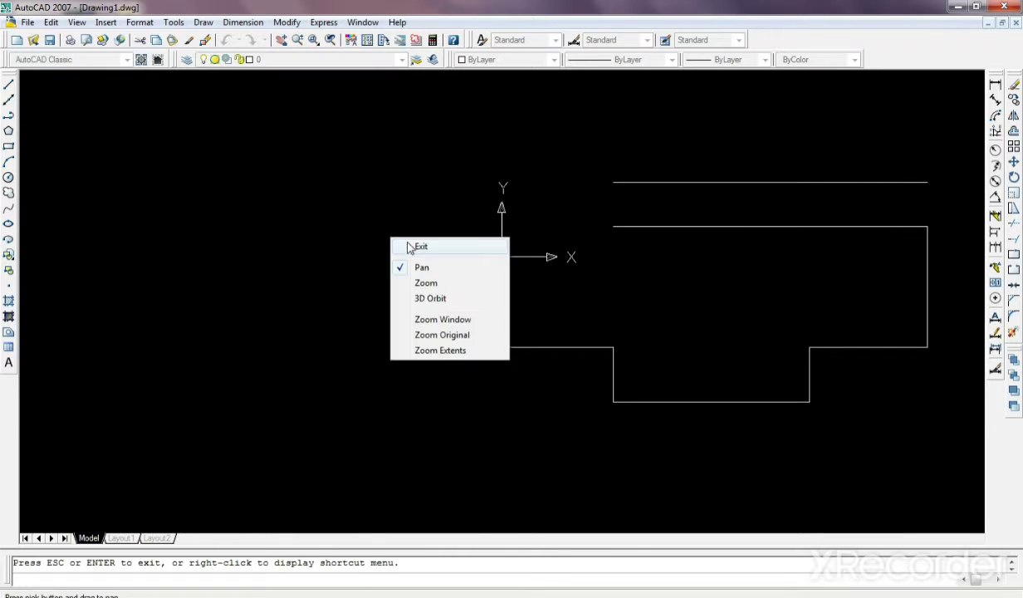
left_click(407, 244)
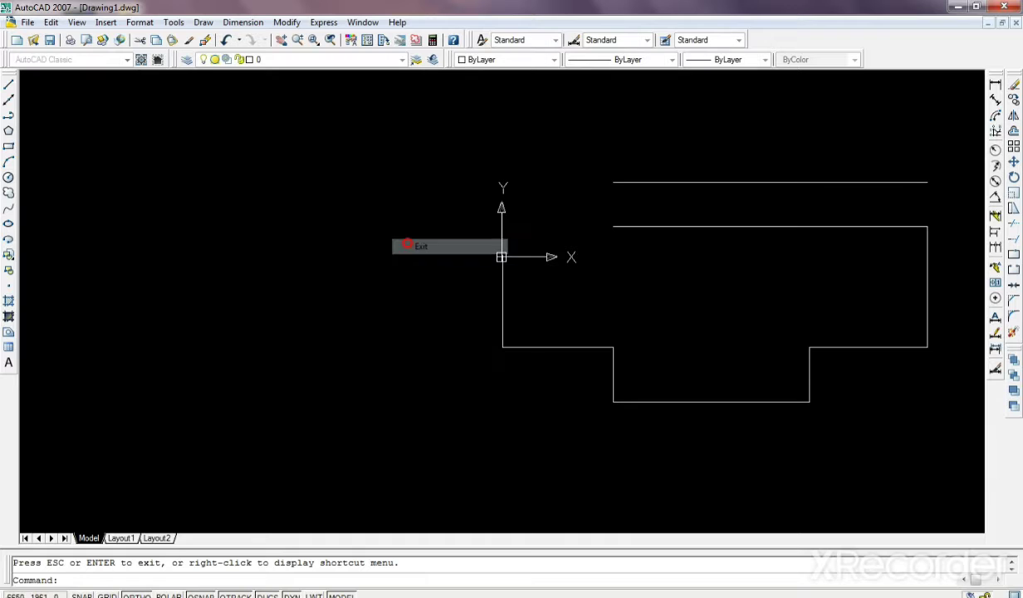
left_click(83, 20)
mouse_move(94, 86)
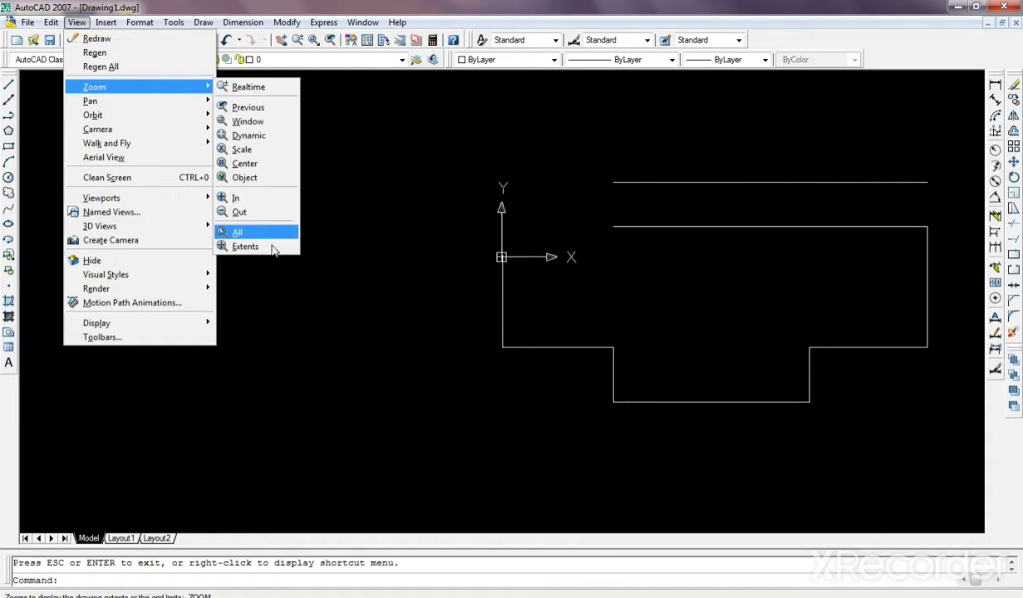
left_click(271, 257)
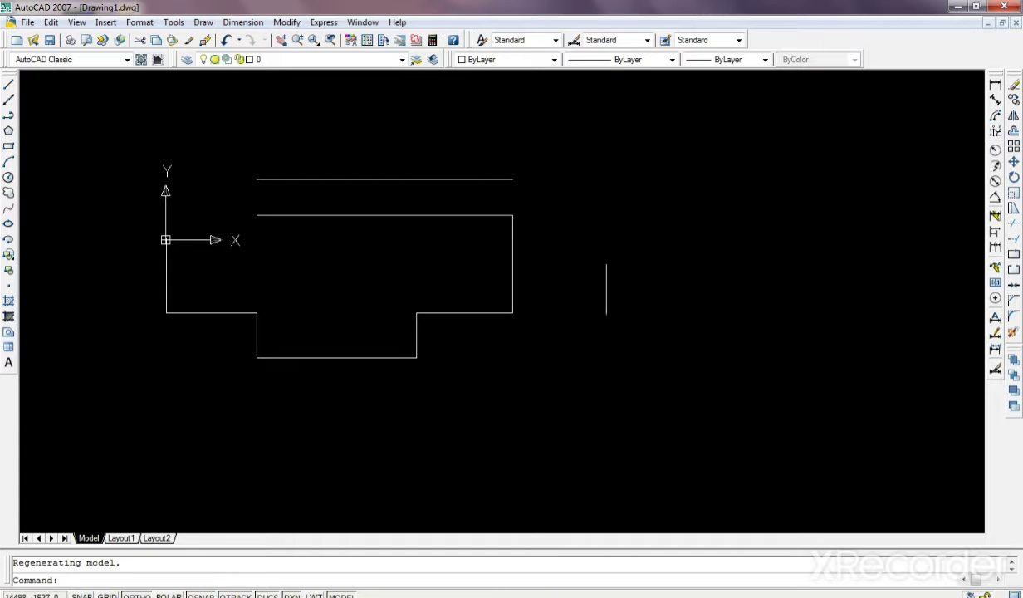
Chamfer the right vertical edge and the top line to close the corner
left_click(1013, 300)
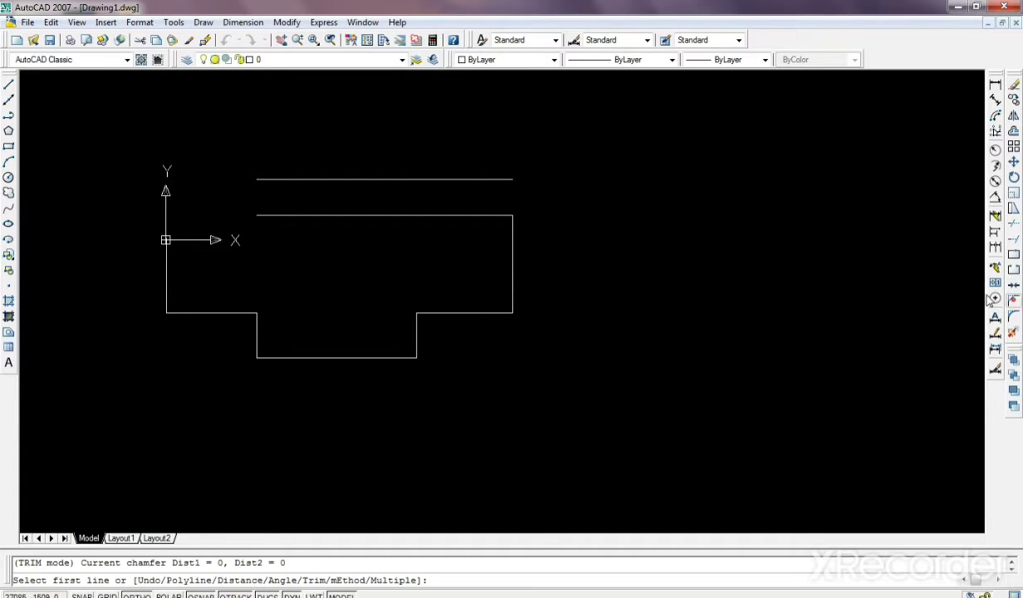
left_click(512, 278)
left_click(445, 178)
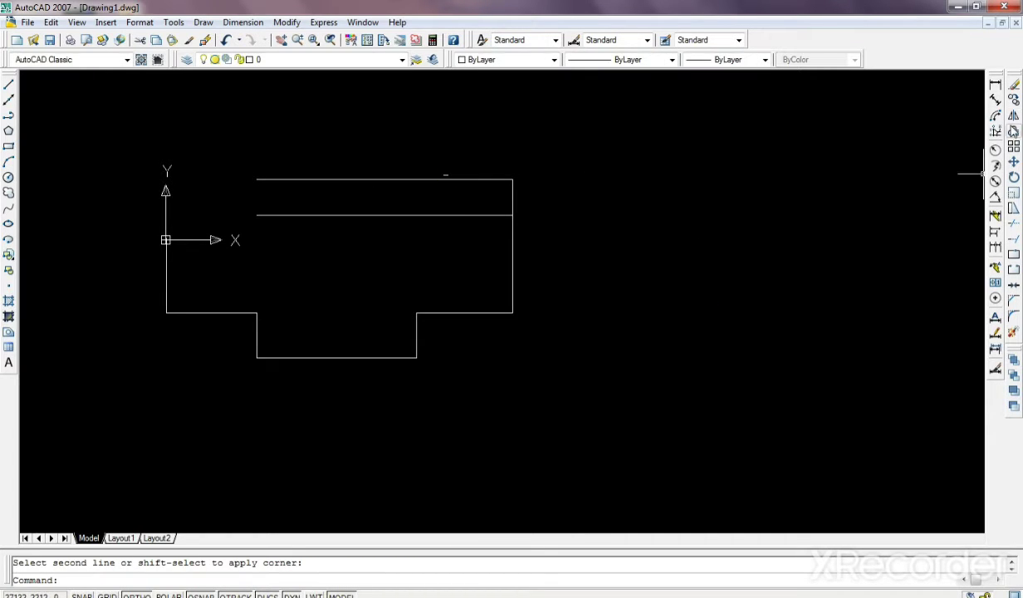
Offset the right vertical edge 1500 units inward
left_click(1012, 128)
type("1")
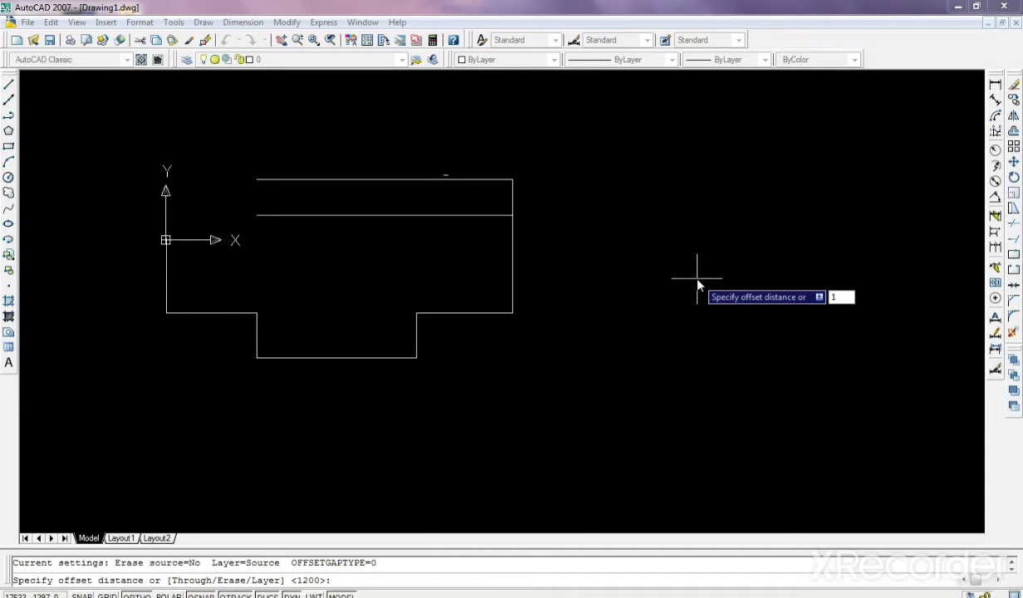
type("500")
key("Return")
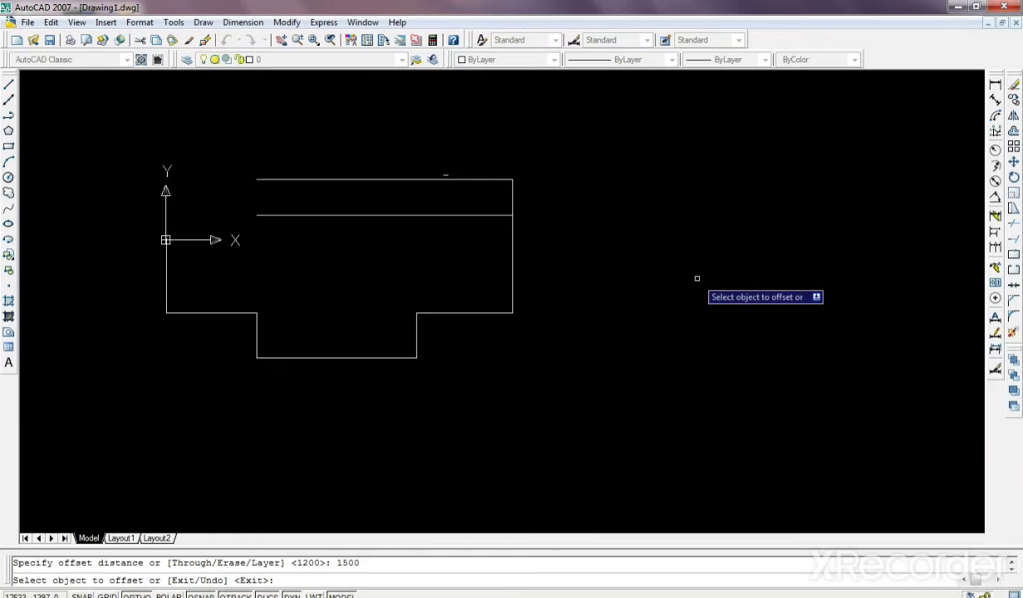
left_click(509, 284)
left_click(436, 278)
right_click(586, 177)
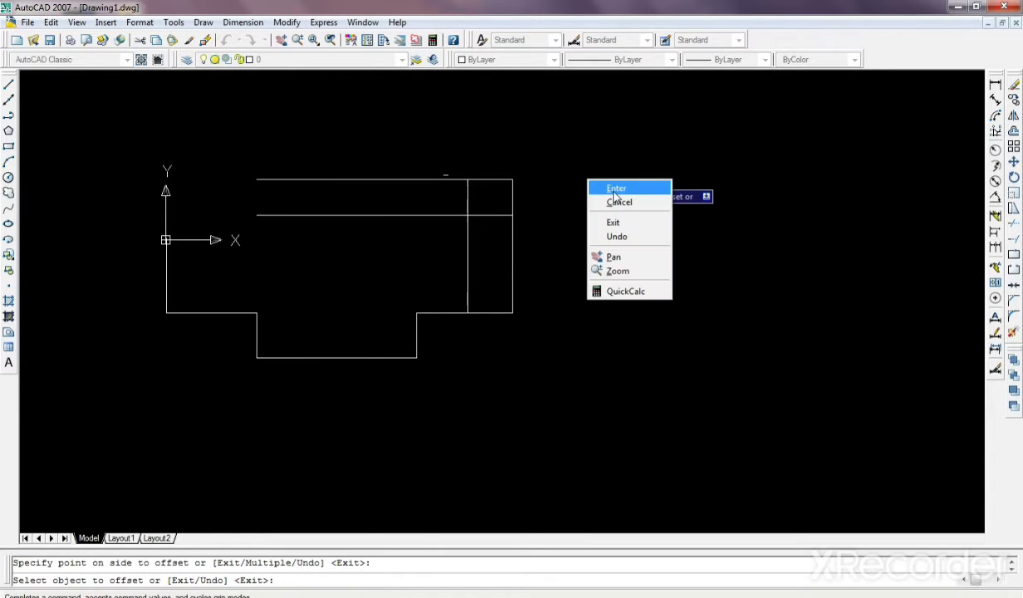
left_click(612, 189)
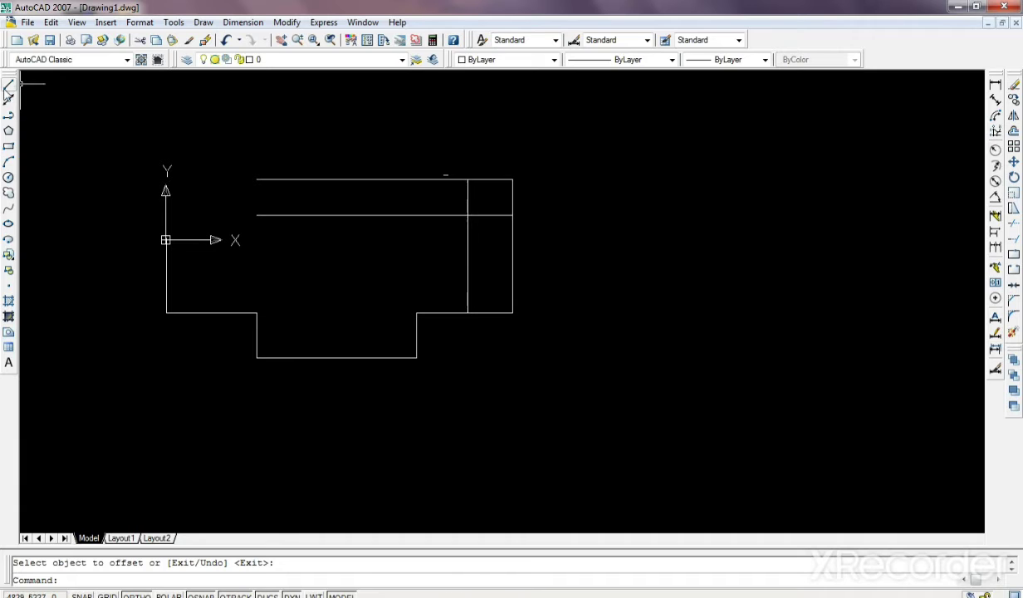
Draw a 3200-long vertical line upward from the inner vertical line's top
left_click(8, 85)
left_click(467, 178)
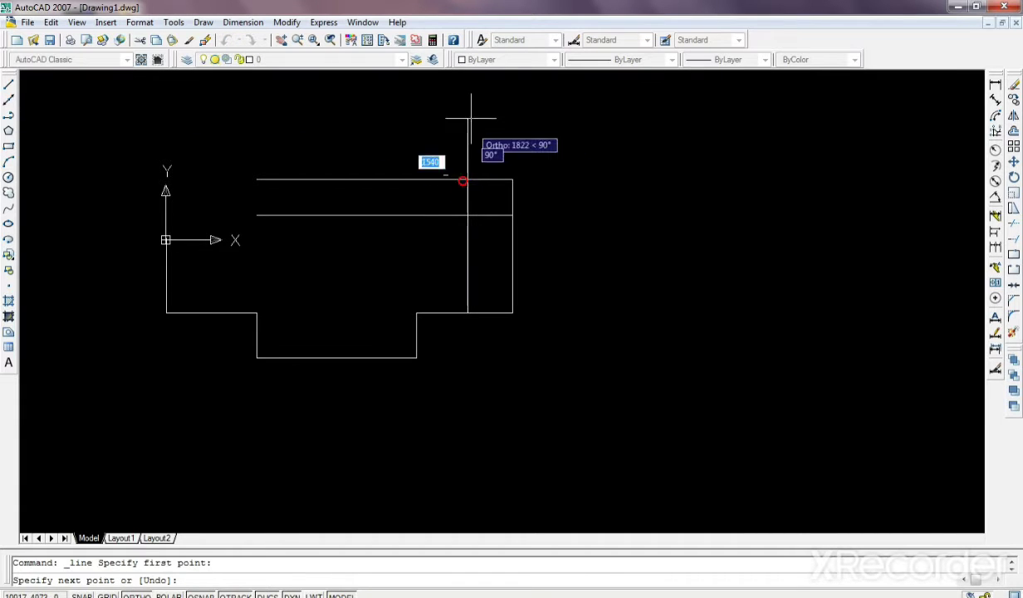
type("3200")
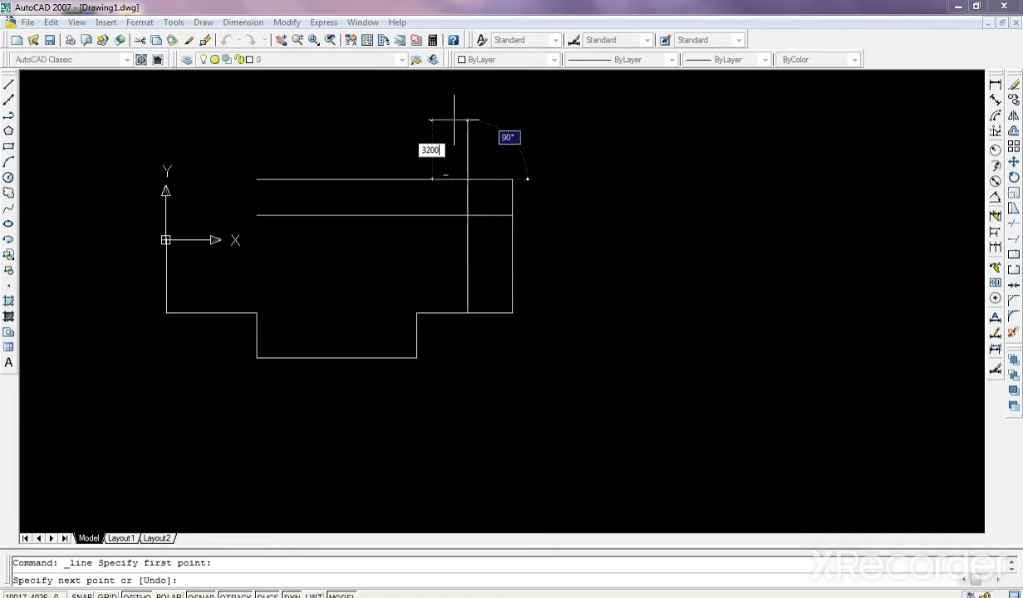
key("Return")
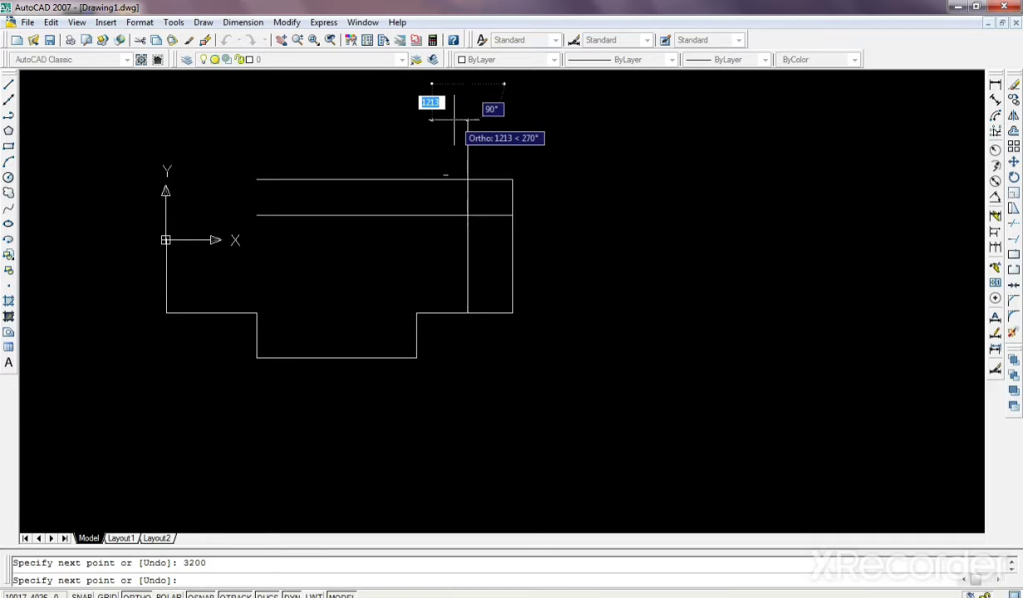
right_click(531, 142)
left_click(548, 147)
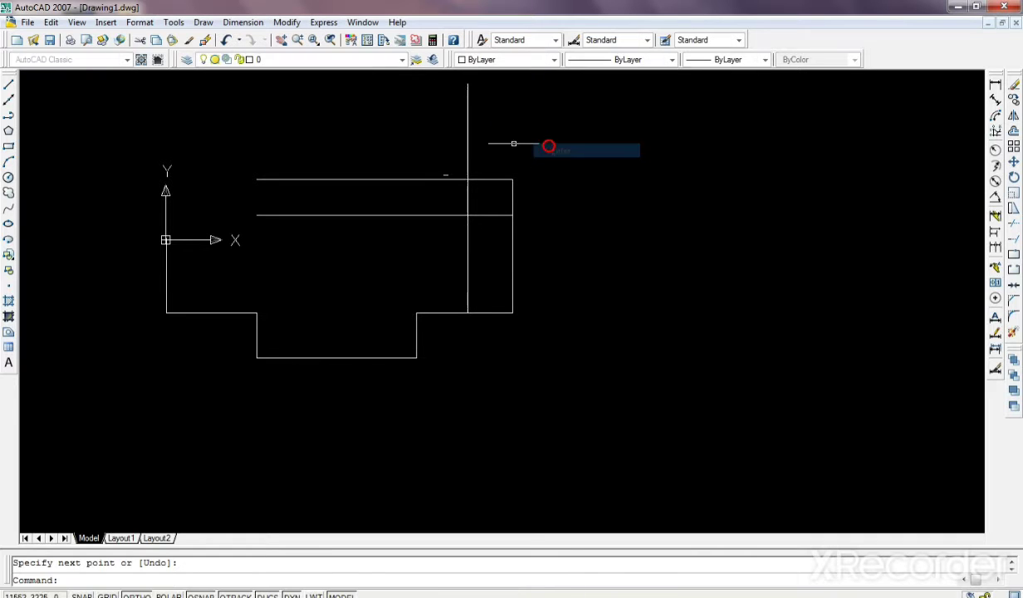
left_click(467, 144)
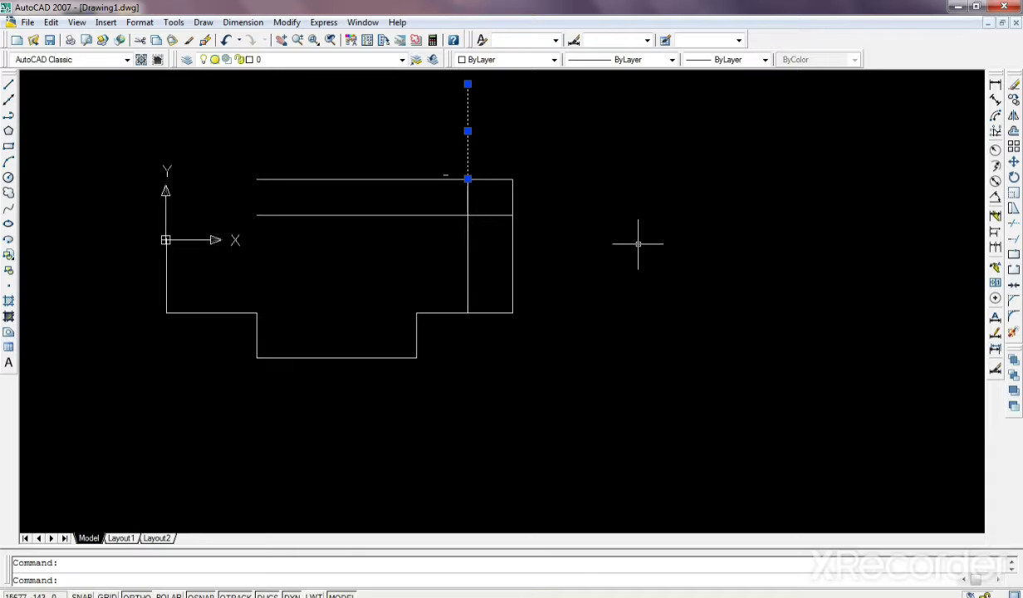
Offset that tall line 3000 to the left twice
left_click(1012, 130)
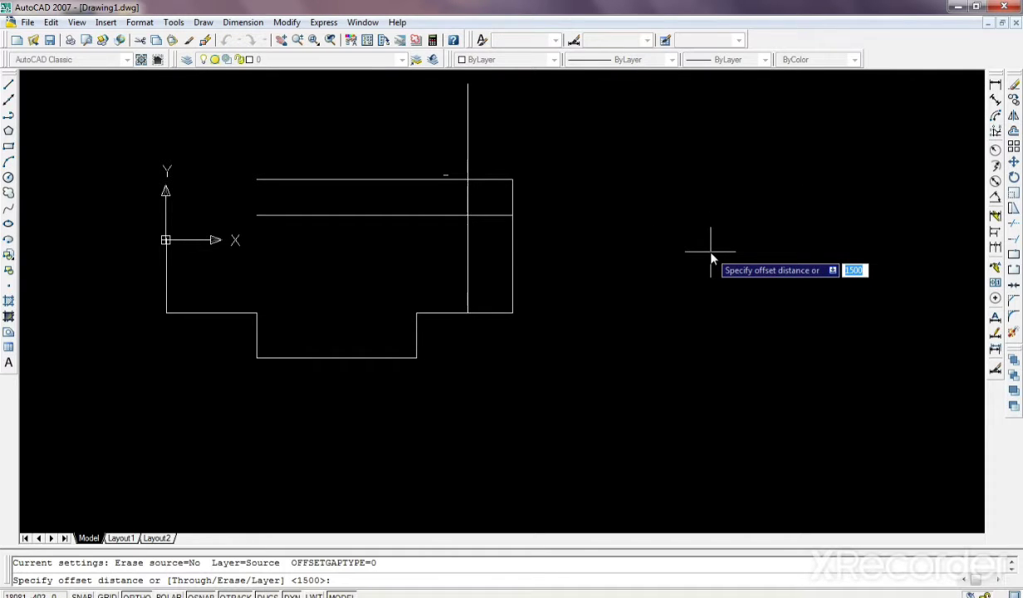
type("31")
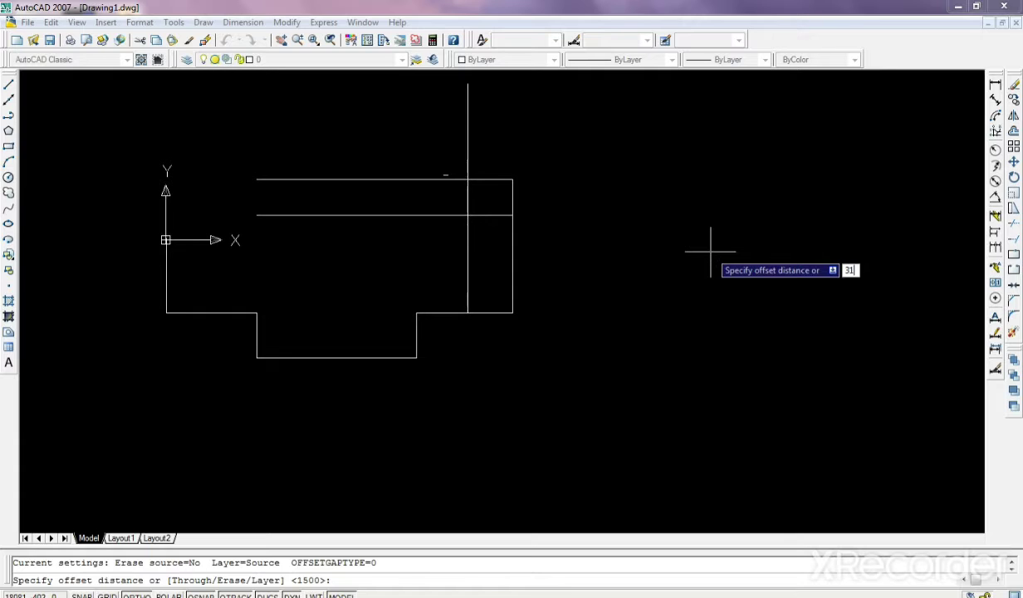
type("000")
key("Return")
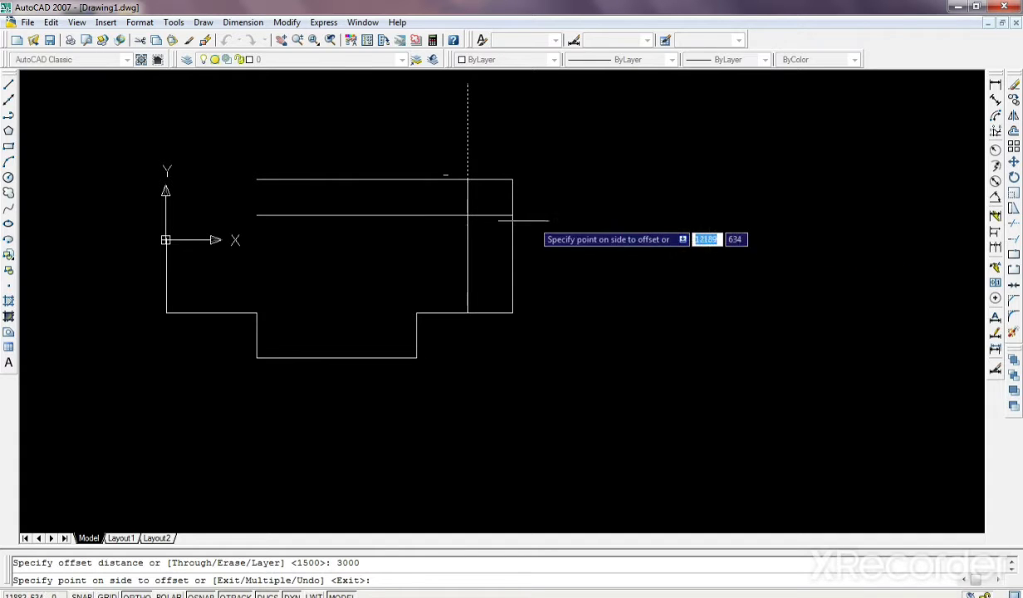
left_click(255, 246)
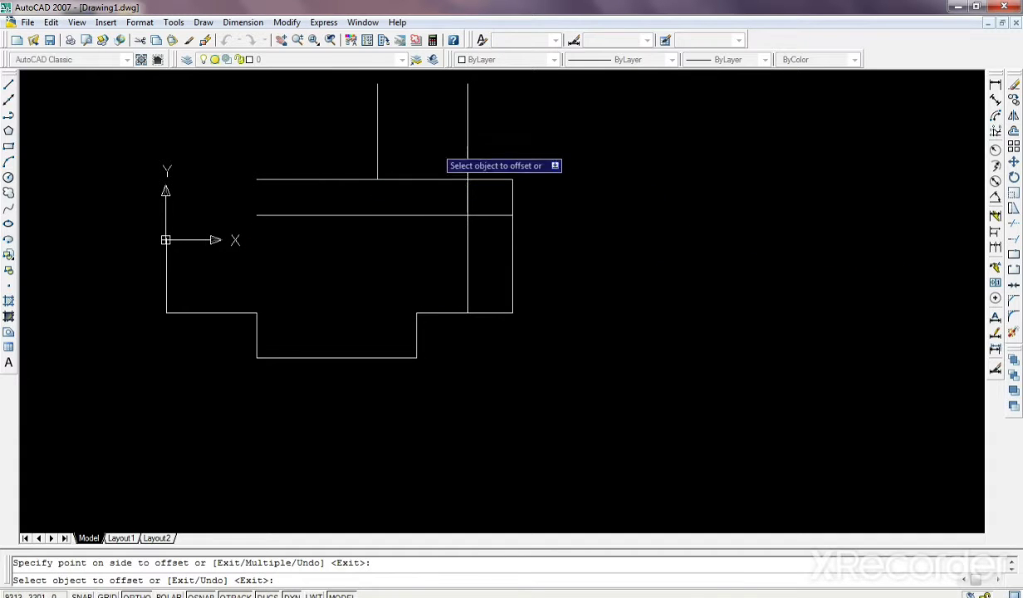
left_click(376, 150)
left_click(220, 145)
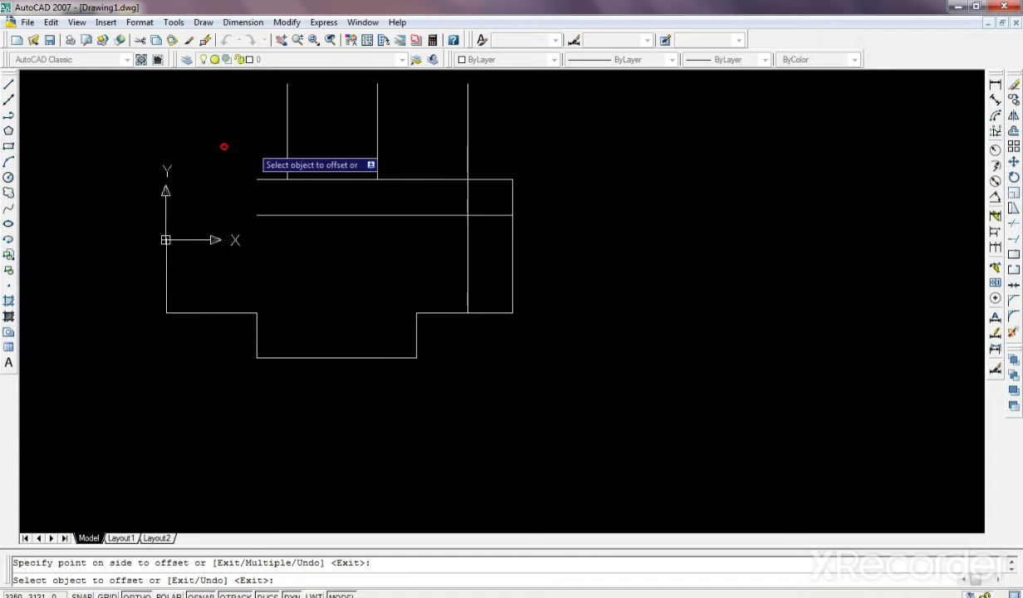
right_click(506, 128)
left_click(522, 135)
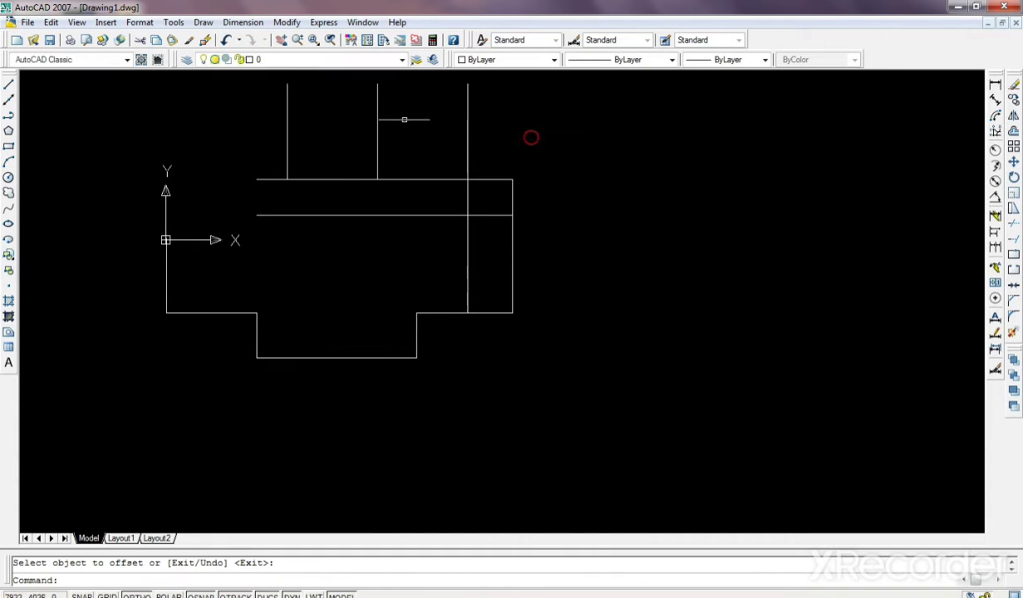
Move the two left vertical lines above the outline 1200 units to the left
left_click(288, 144)
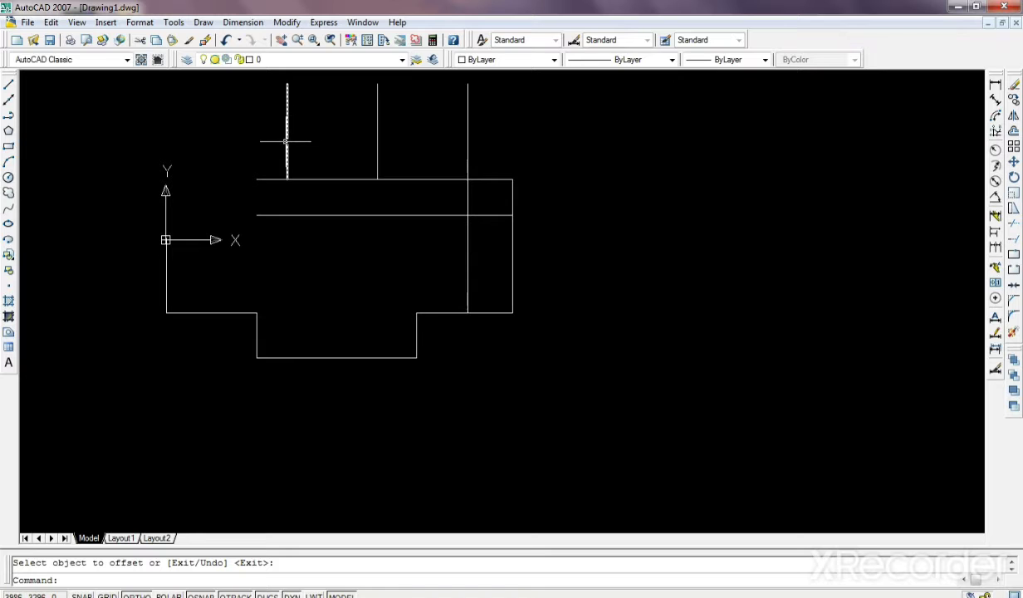
left_click(378, 143)
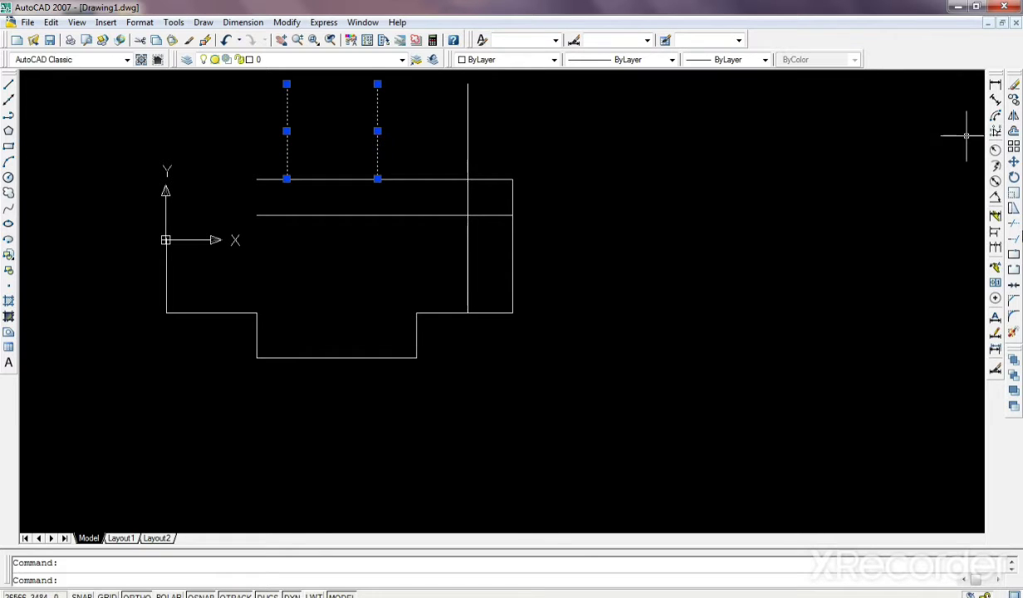
left_click(1013, 161)
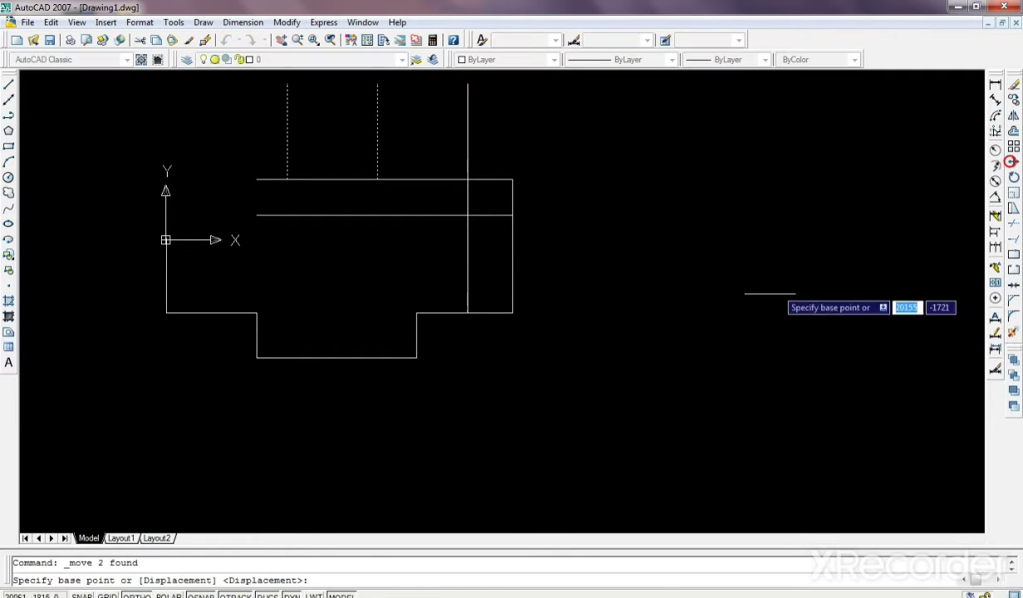
left_click(762, 301)
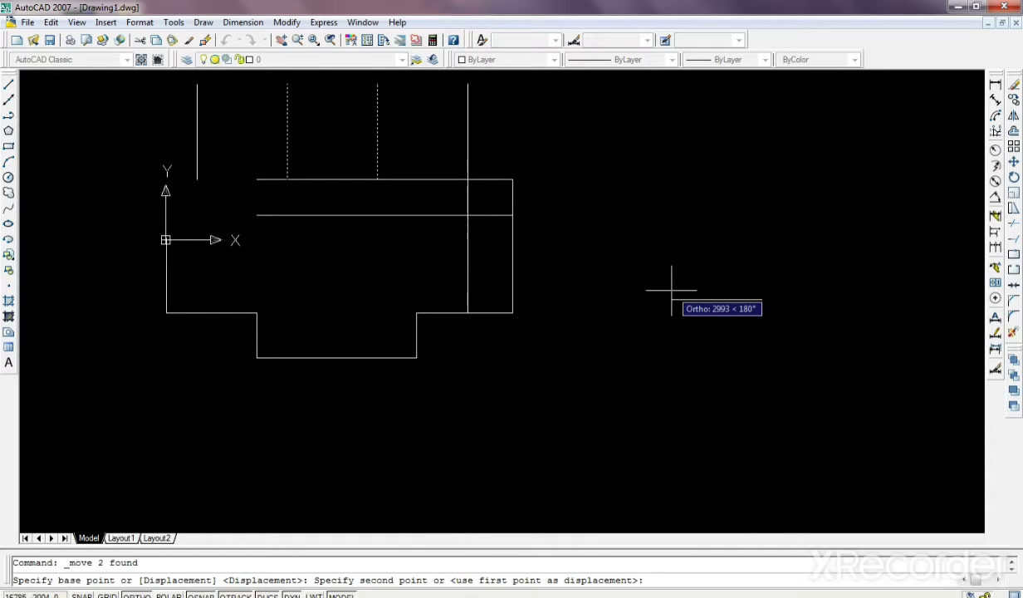
type("1")
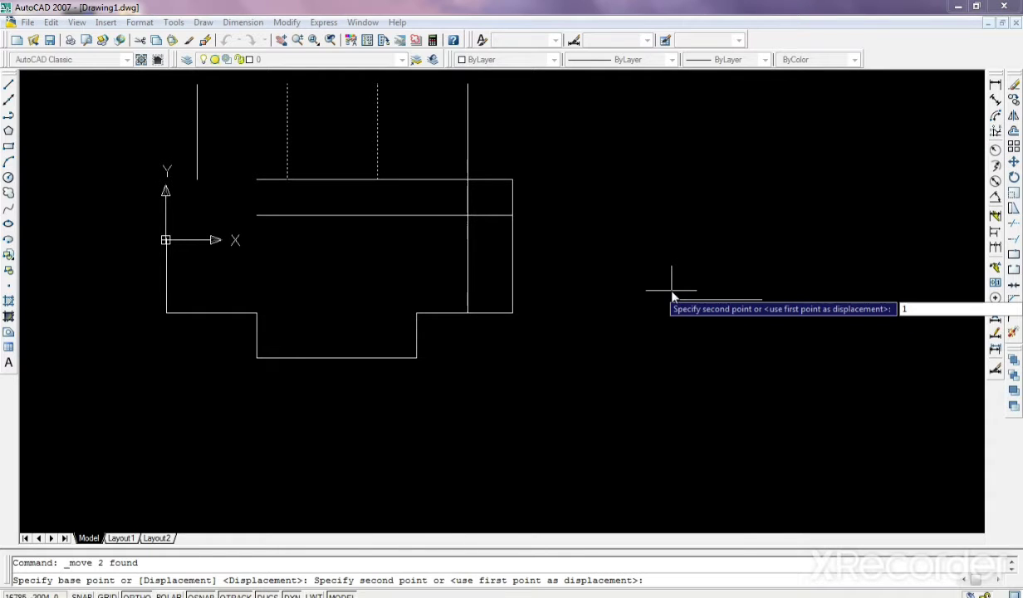
type("200")
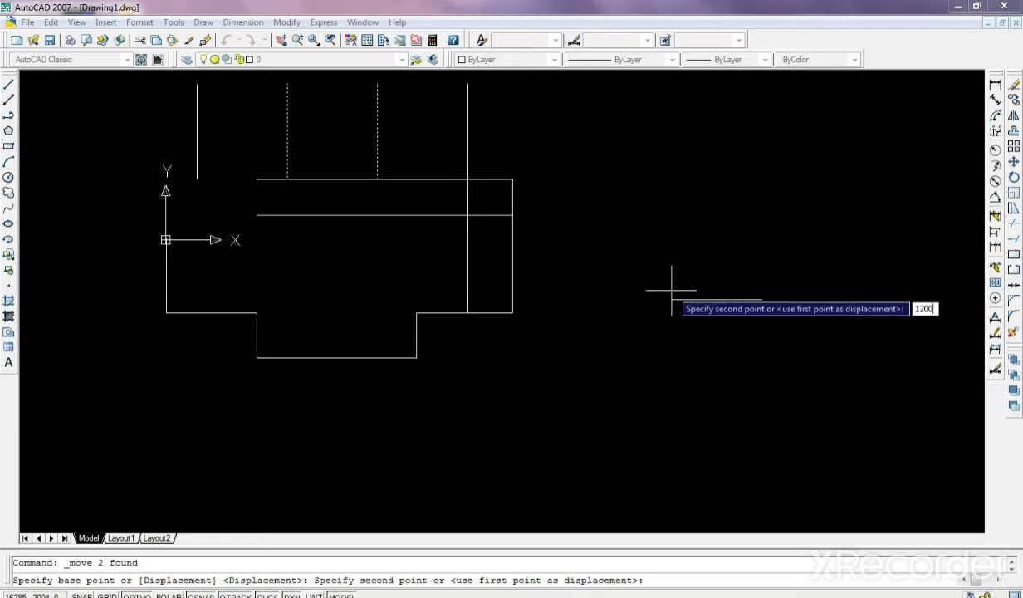
key("Return")
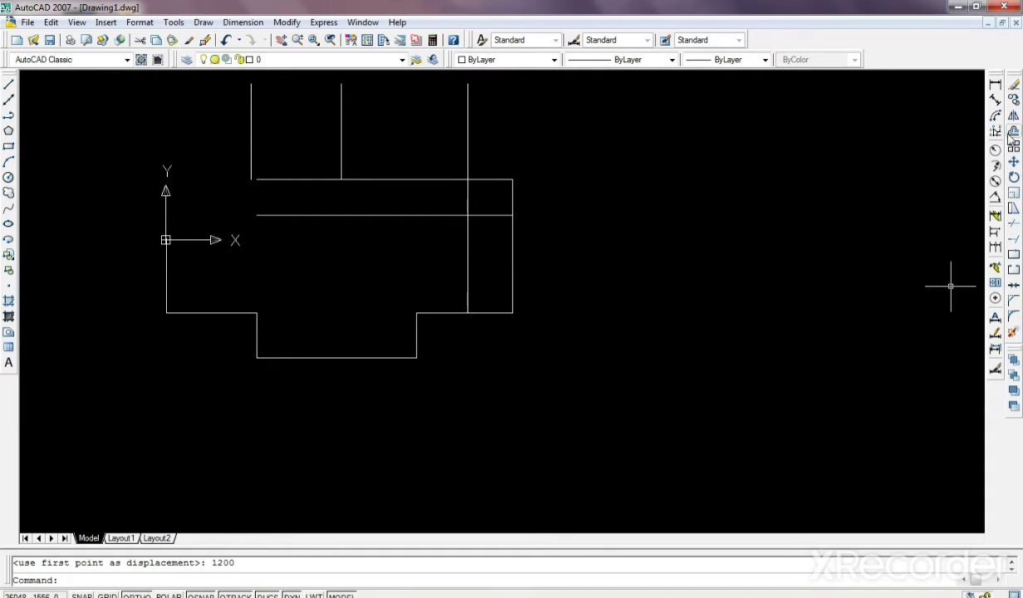
left_click(1013, 132)
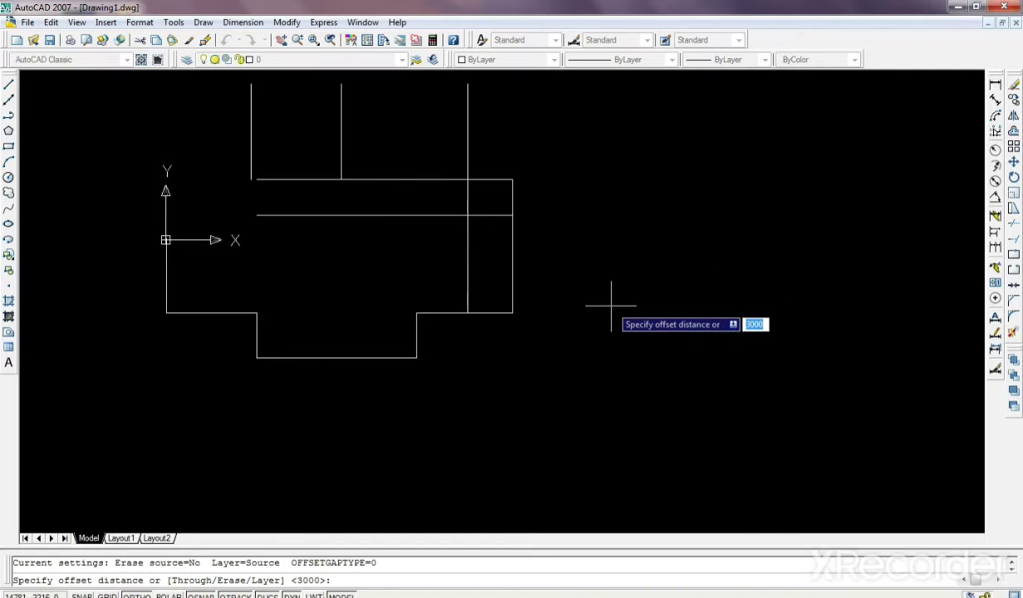
Offset the middle vertical line 1200 units to its right
type("12")
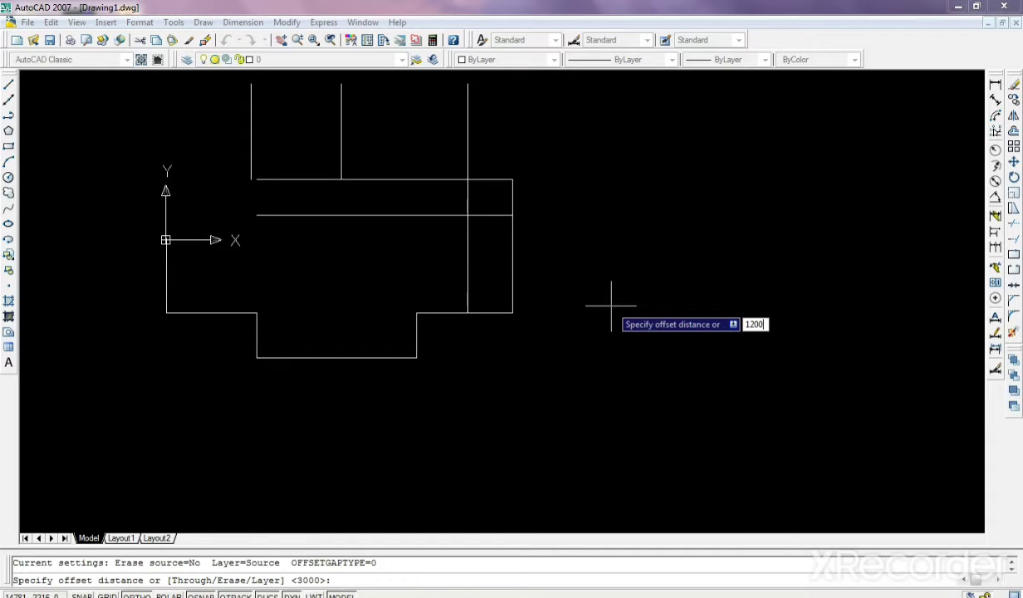
key("Return")
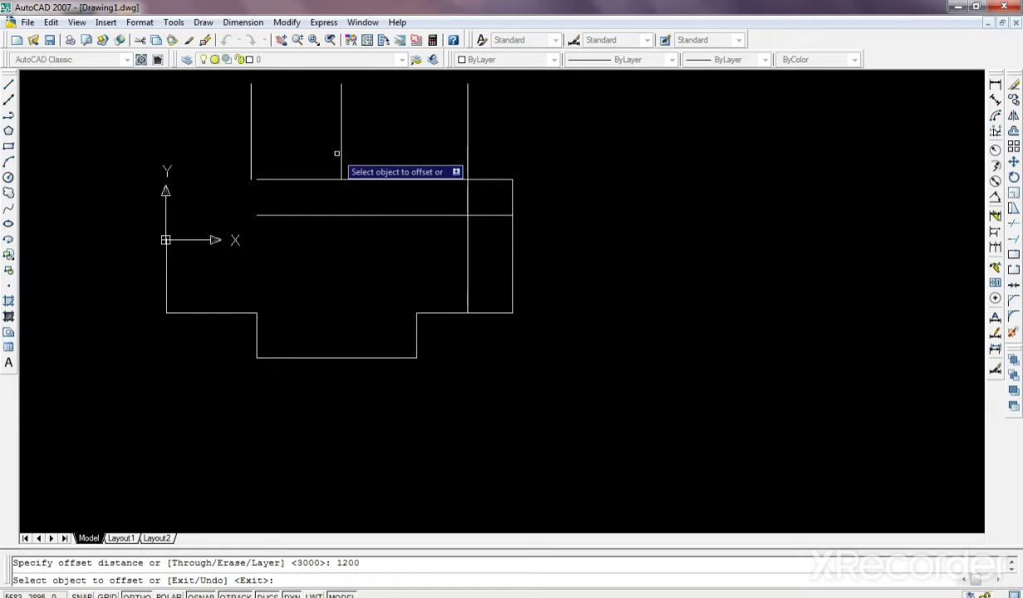
left_click(340, 104)
left_click(506, 166)
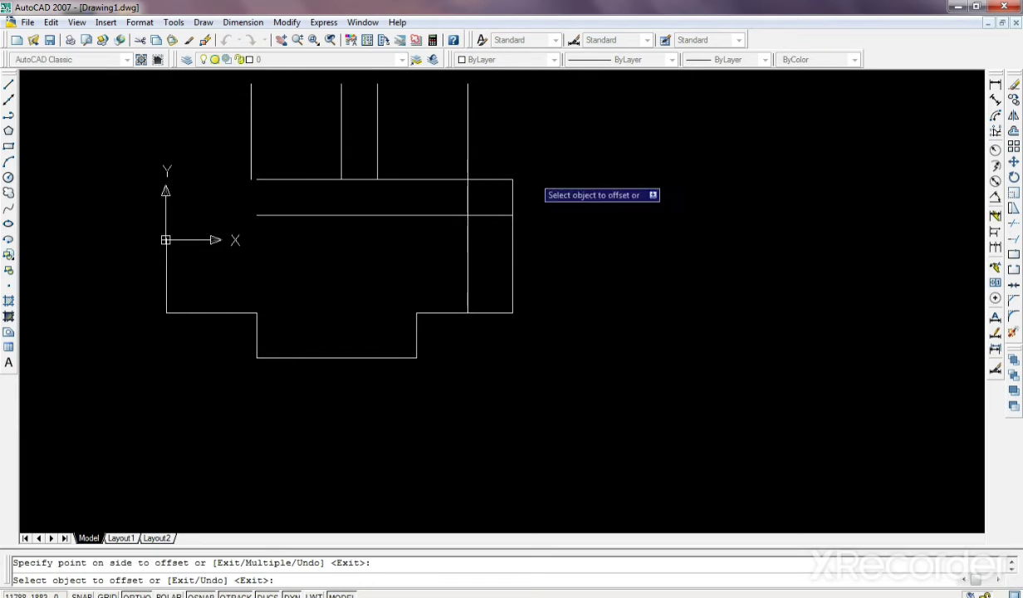
right_click(360, 267)
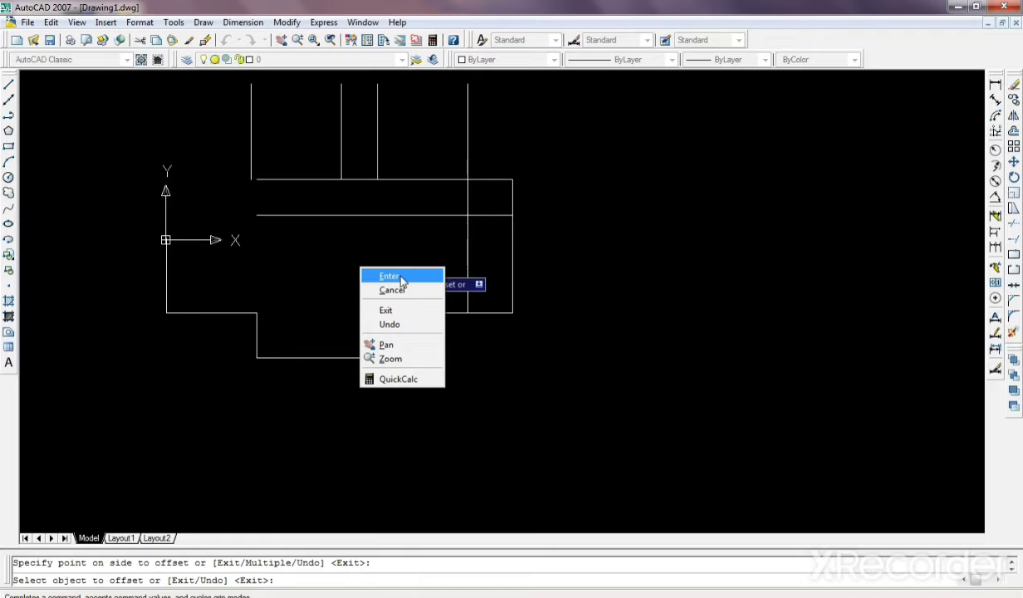
left_click(401, 276)
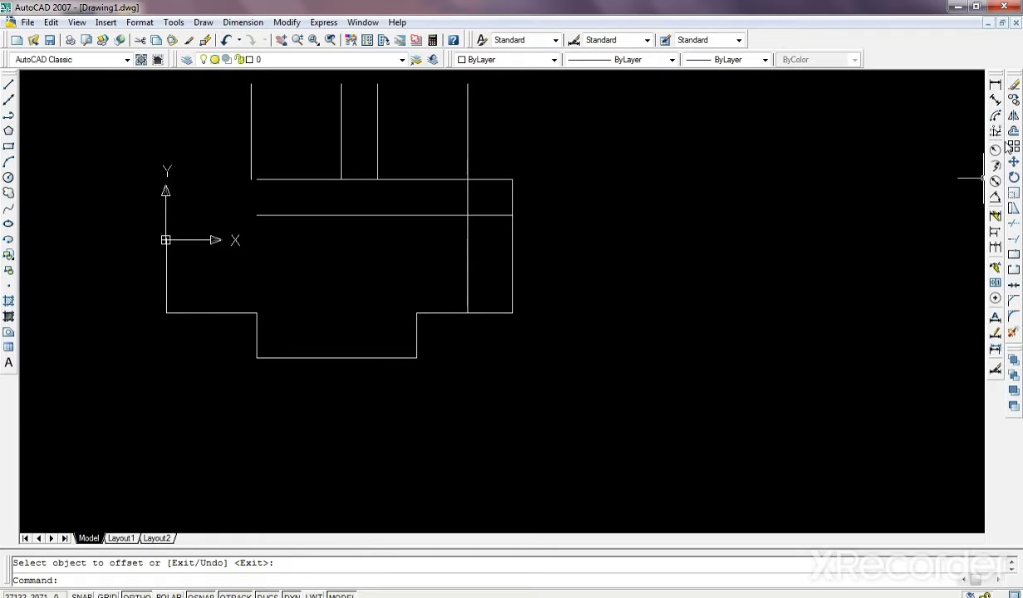
Offset the lower-left outline edge 2500 units upward
key("Return")
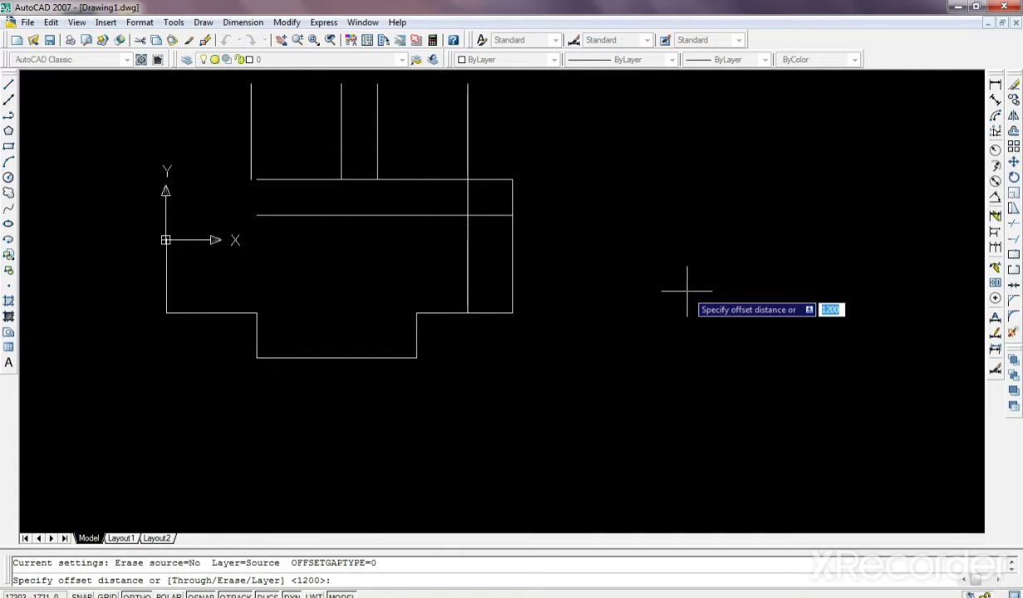
type("1")
key("BackSpace")
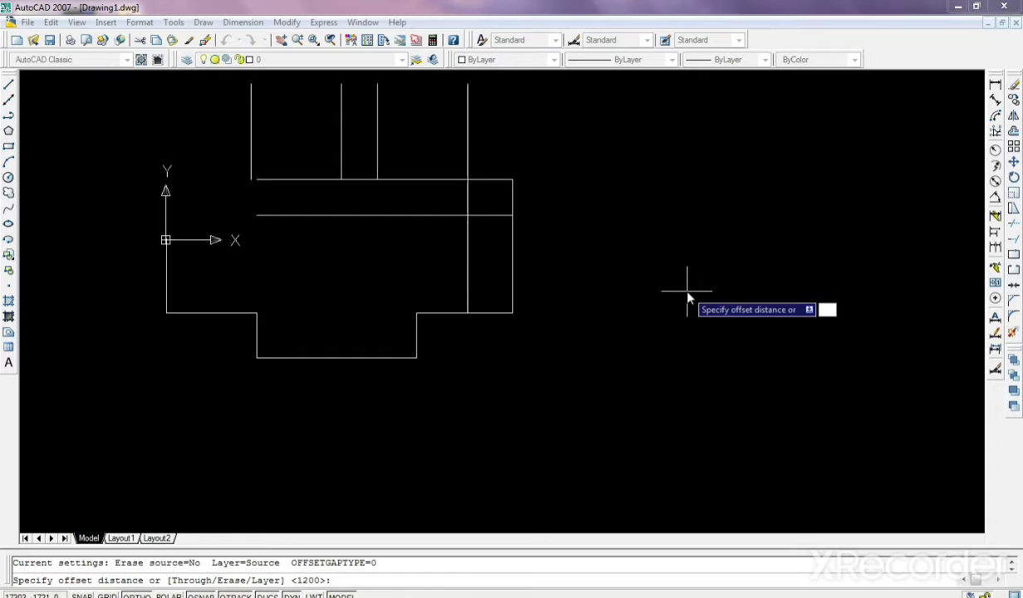
type("2500")
key("Return")
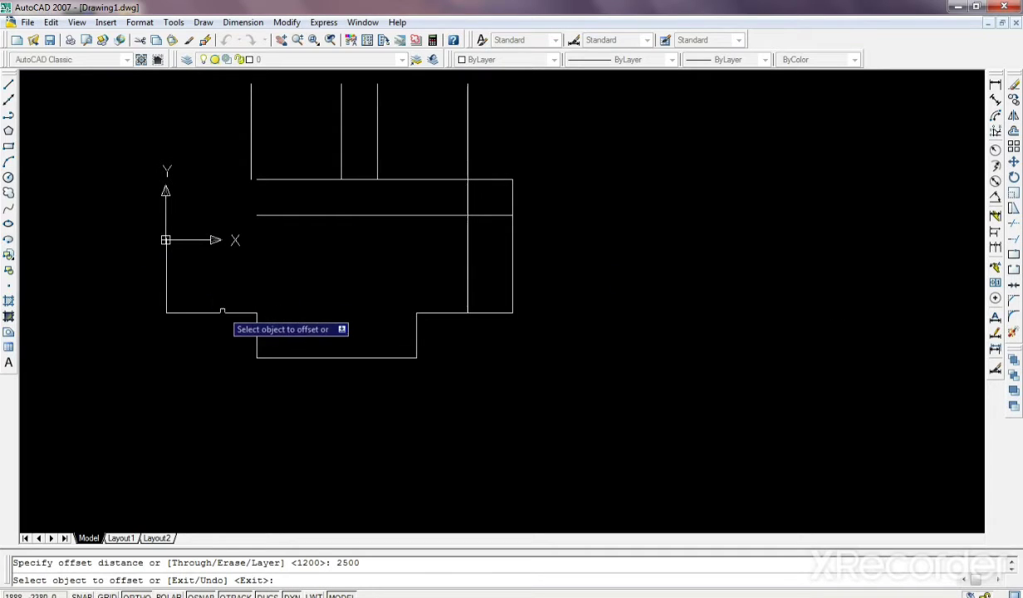
left_click(221, 312)
left_click(214, 242)
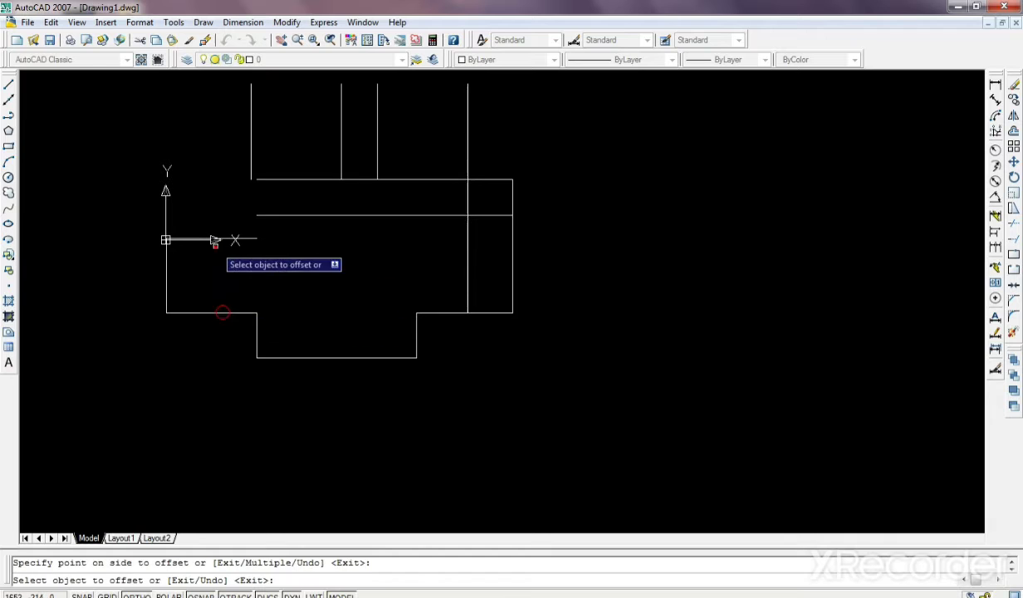
right_click(594, 190)
left_click(621, 201)
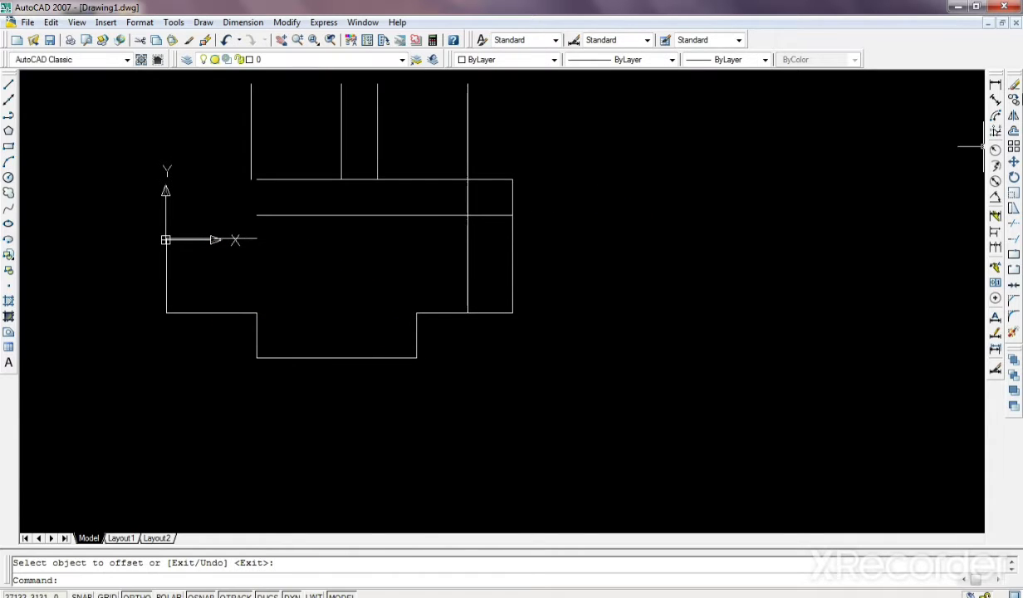
Offset the new horizontal line 3000 units upward
left_click(1013, 132)
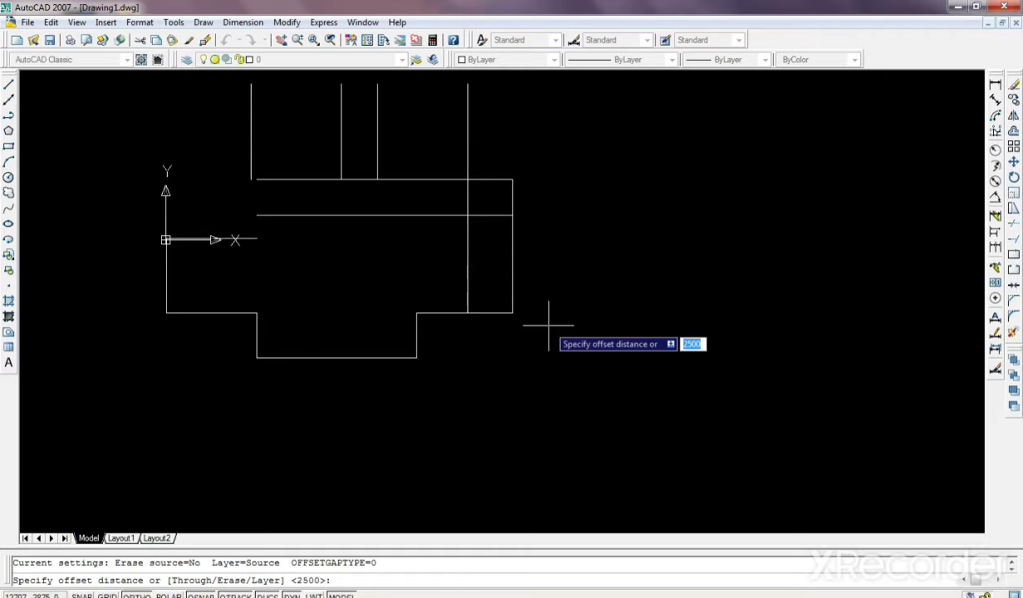
type("3000")
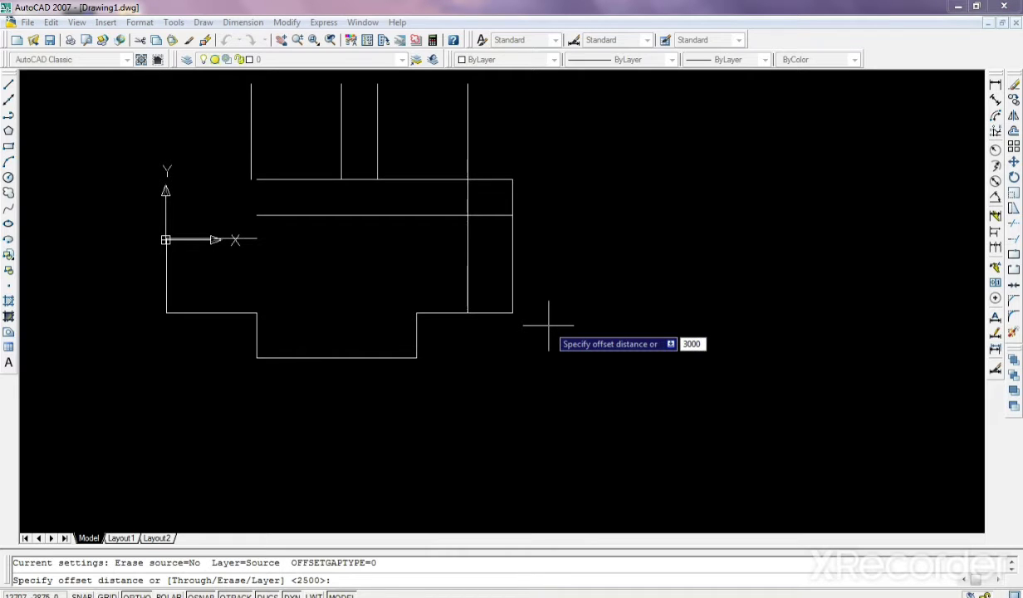
key("Return")
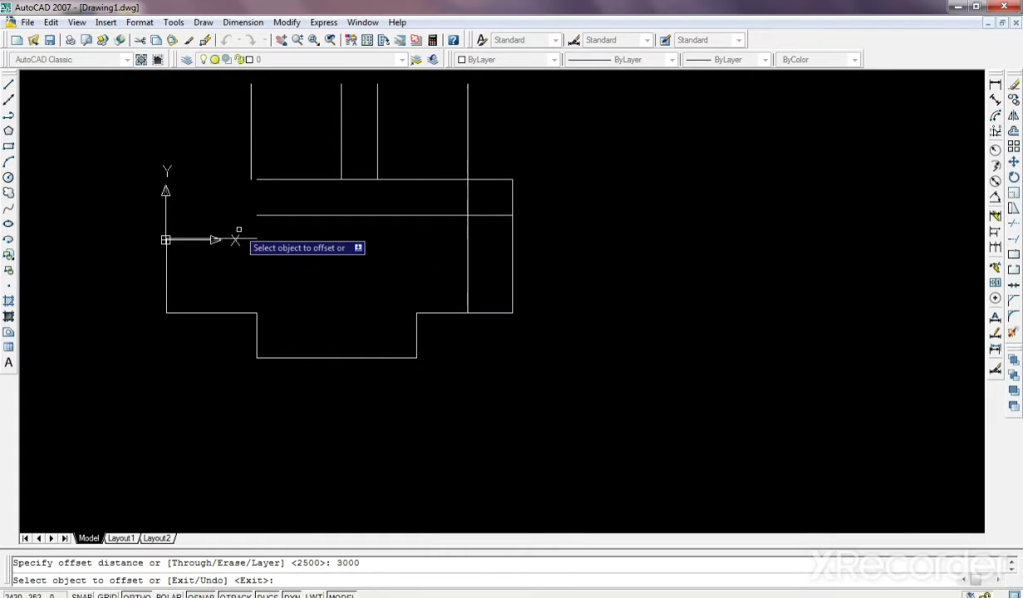
left_click(250, 240)
left_click(192, 171)
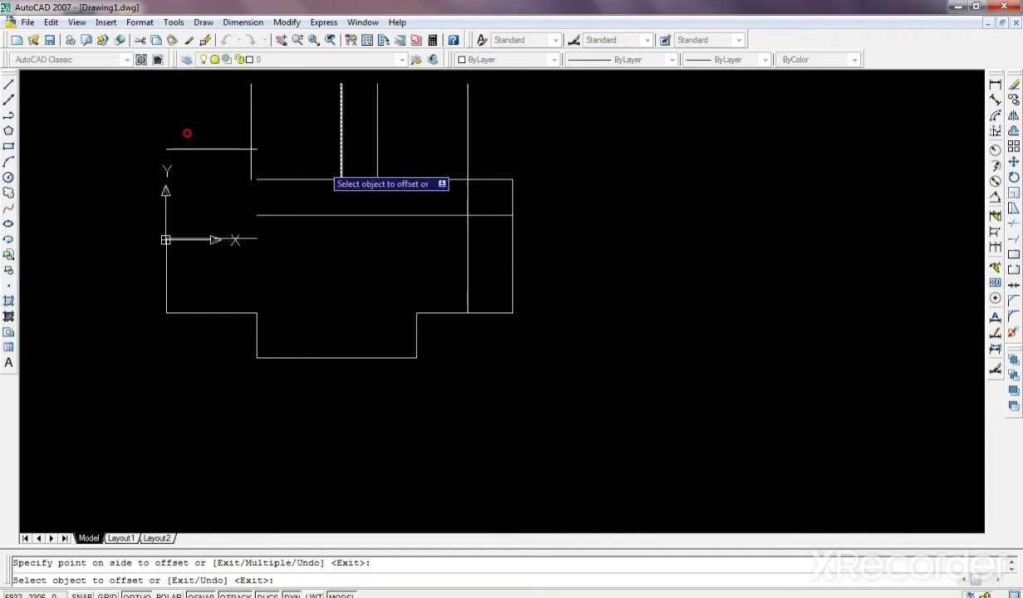
right_click(619, 130)
left_click(657, 140)
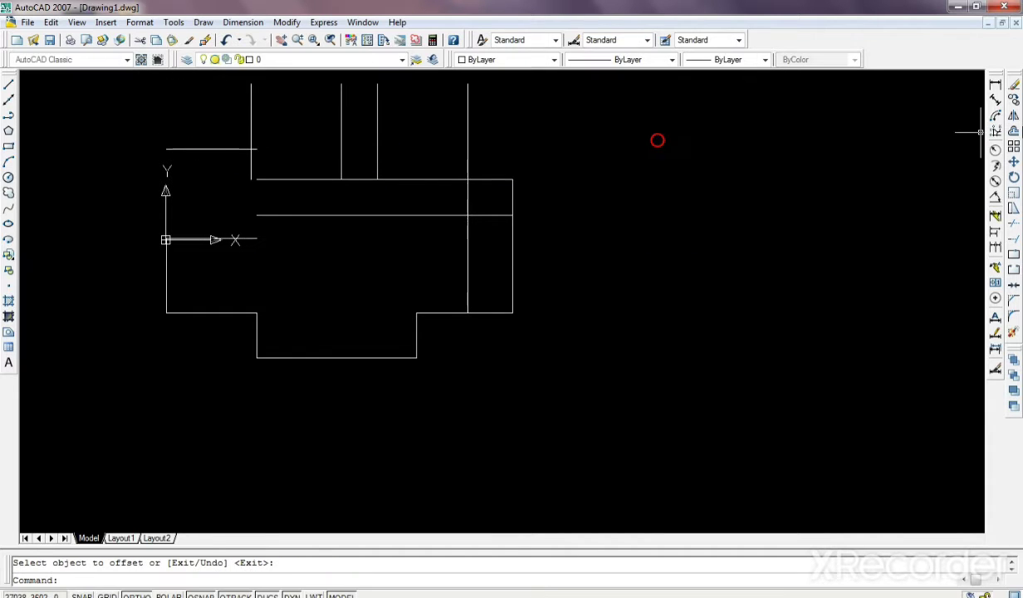
Offset the upper-left horizontal line another 1000 units upward
left_click(1012, 132)
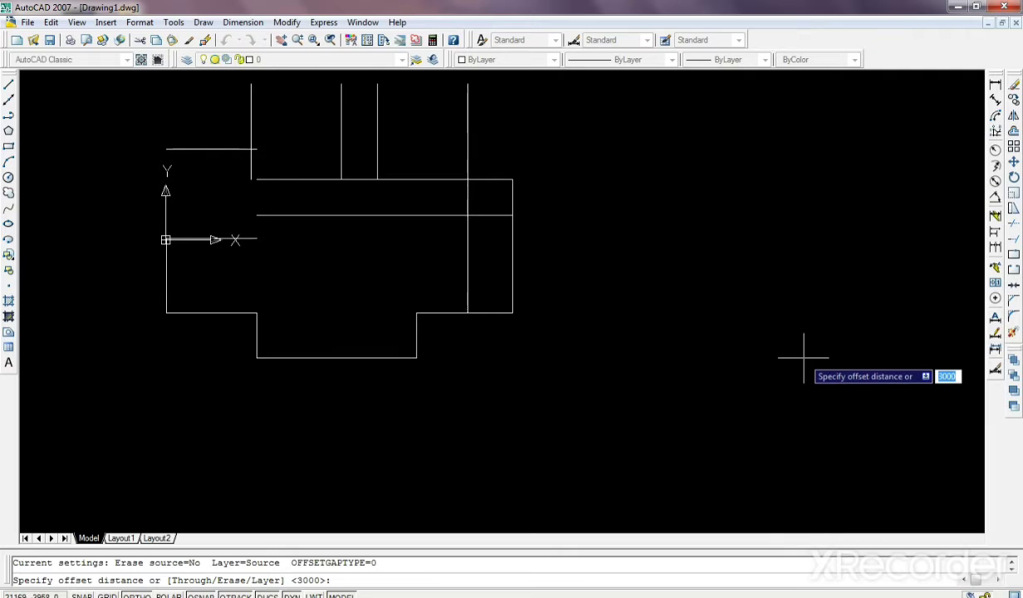
type("1")
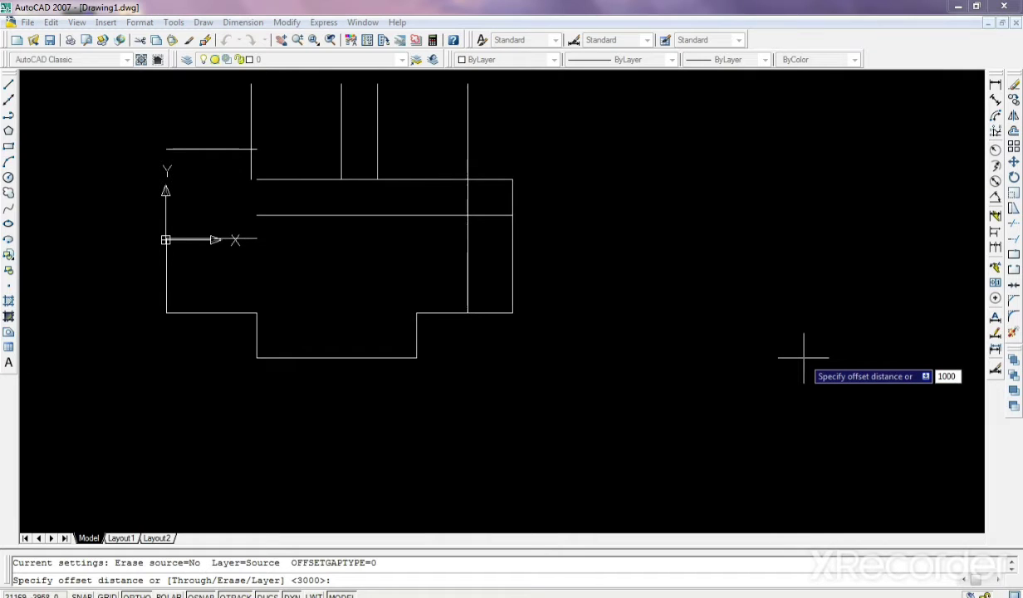
key("Return")
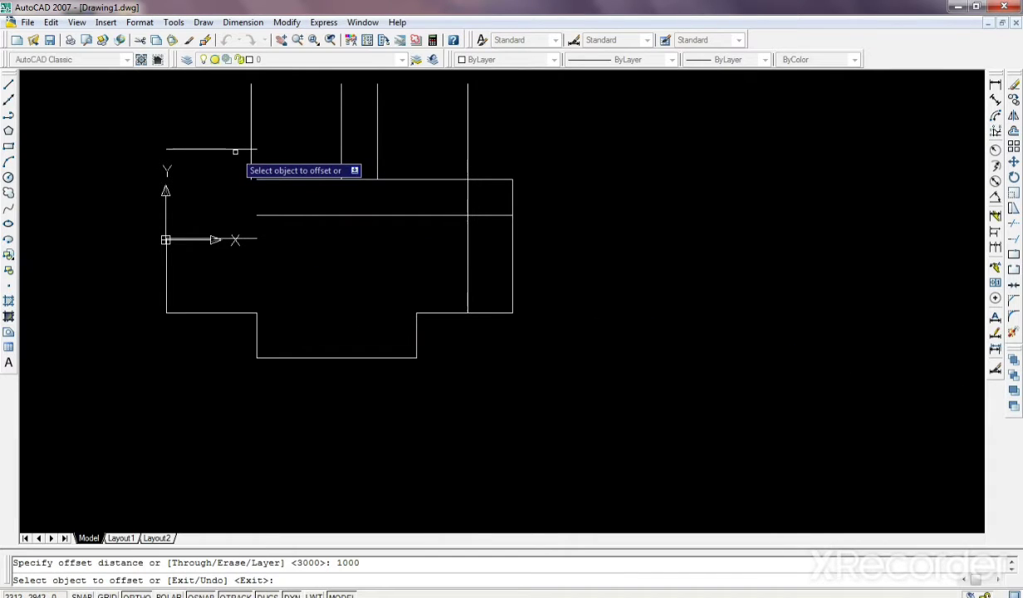
left_click(208, 149)
left_click(205, 124)
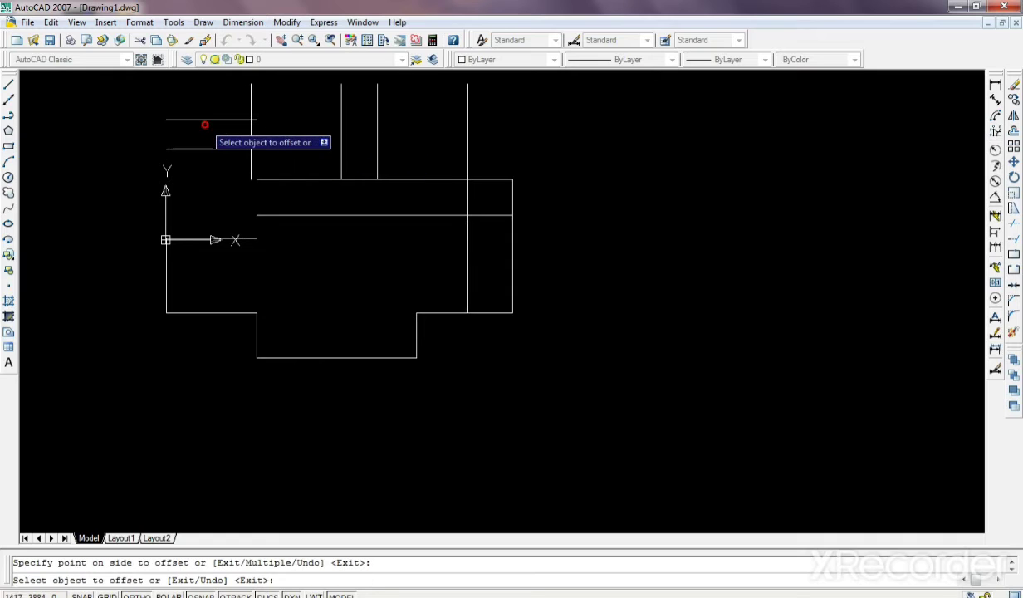
right_click(577, 162)
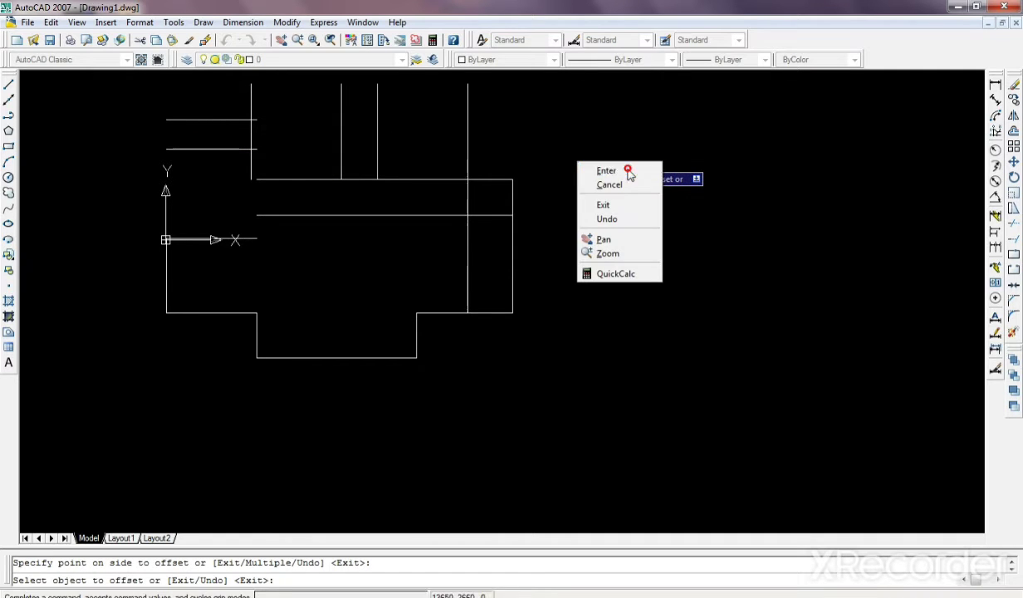
left_click(628, 172)
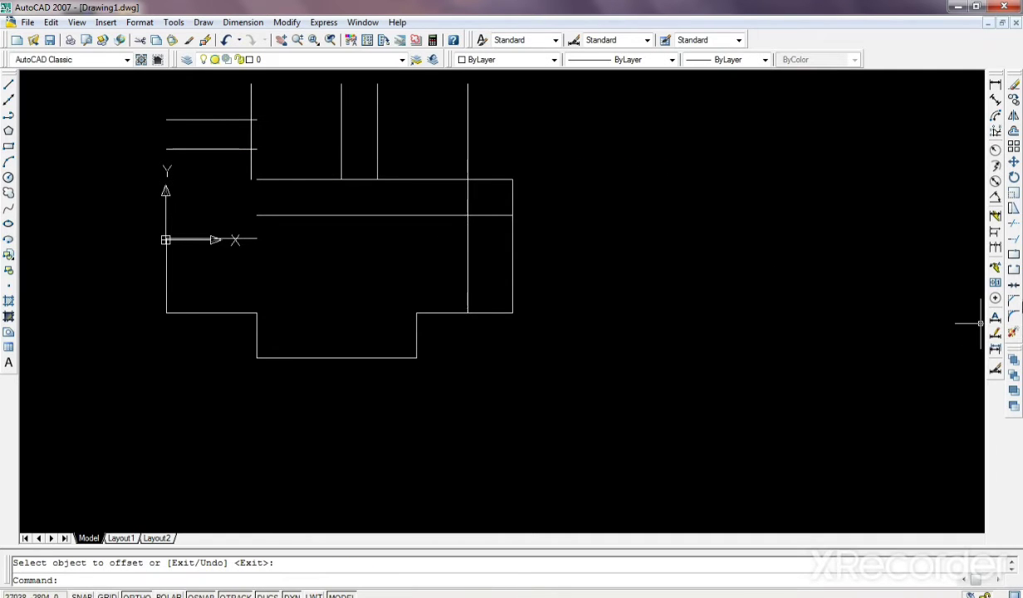
Draw a line from the upper line's end to the corner
left_click(9, 85)
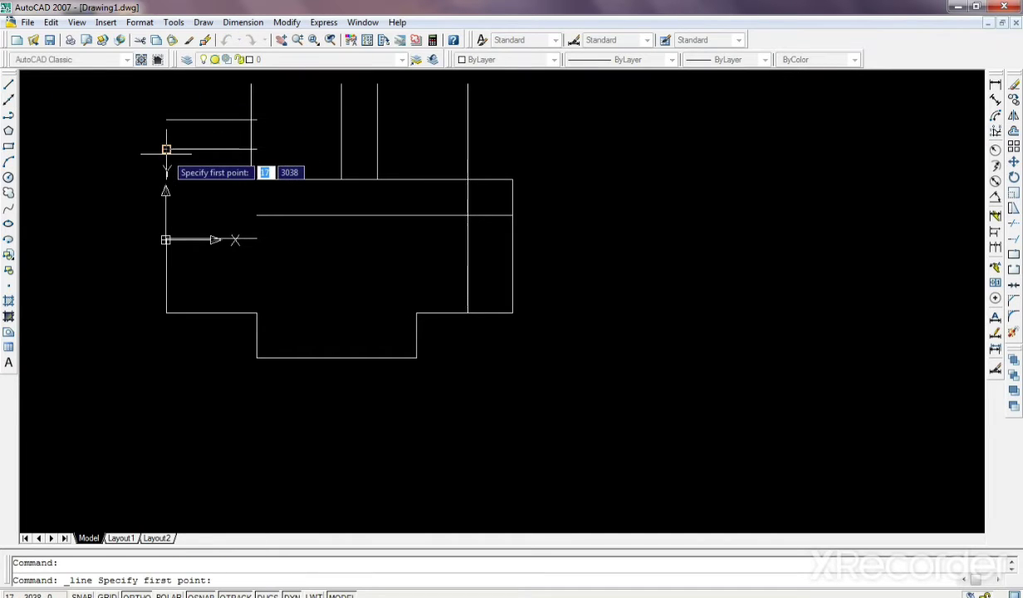
left_click(166, 149)
scroll(166, 239, "up", 5)
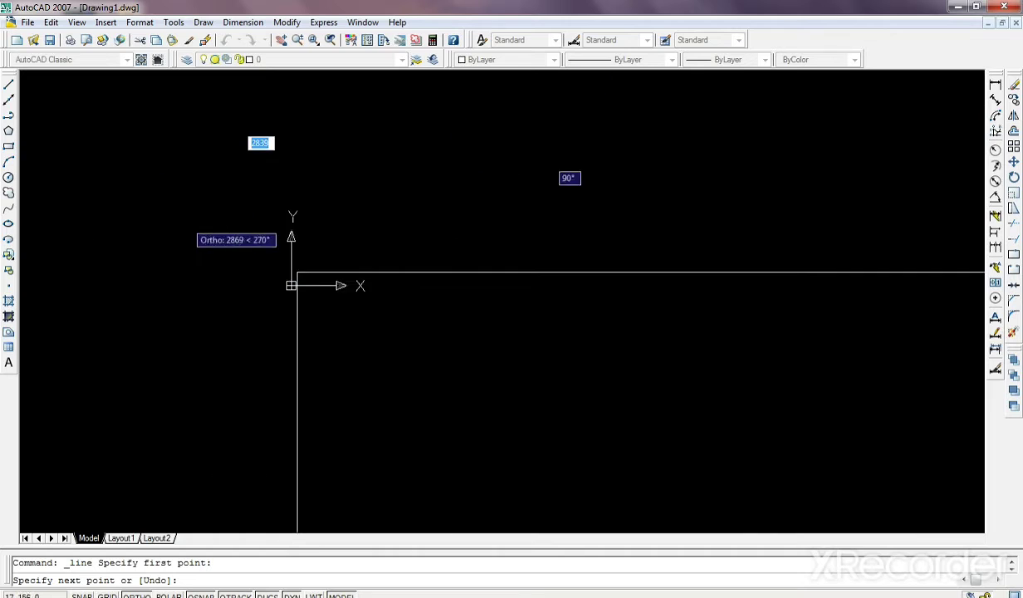
left_click(295, 274)
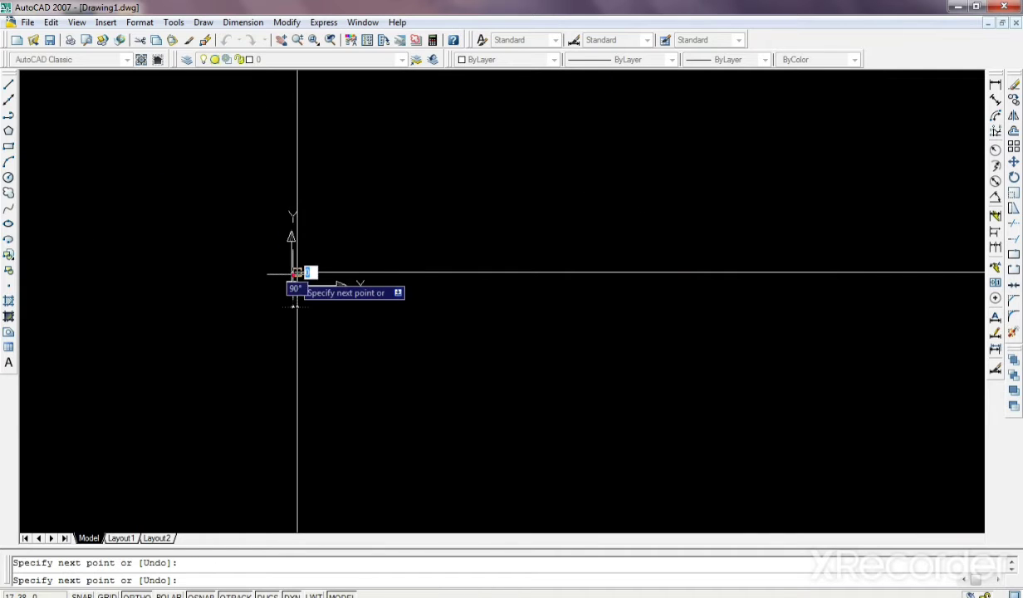
right_click(176, 225)
left_click(204, 234)
Draw a vertical line straight up from the left corner
scroll(205, 228, "down", 3)
scroll(249, 233, "down", 2)
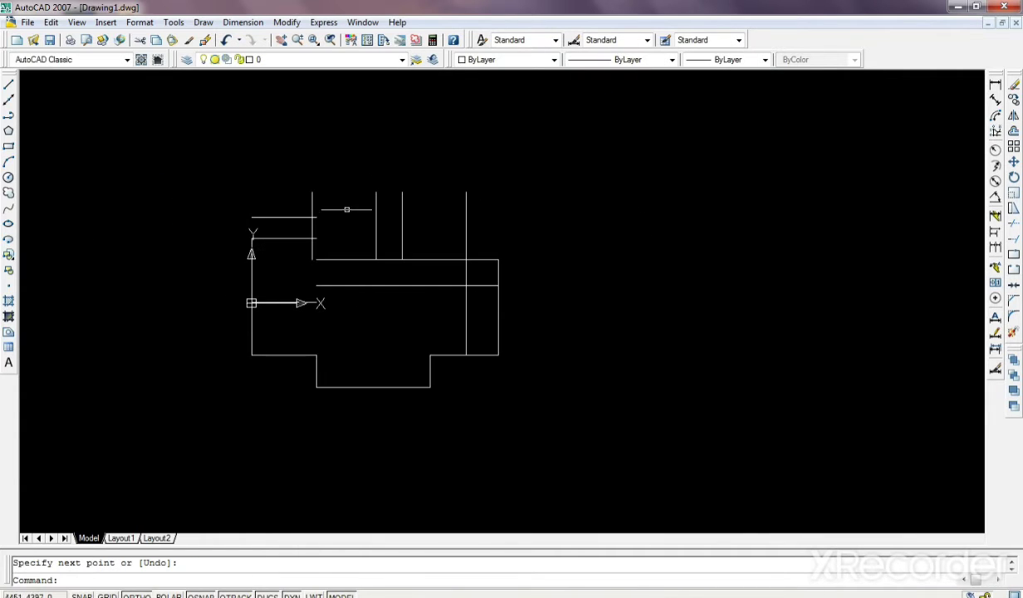
scroll(417, 175, "up", 2)
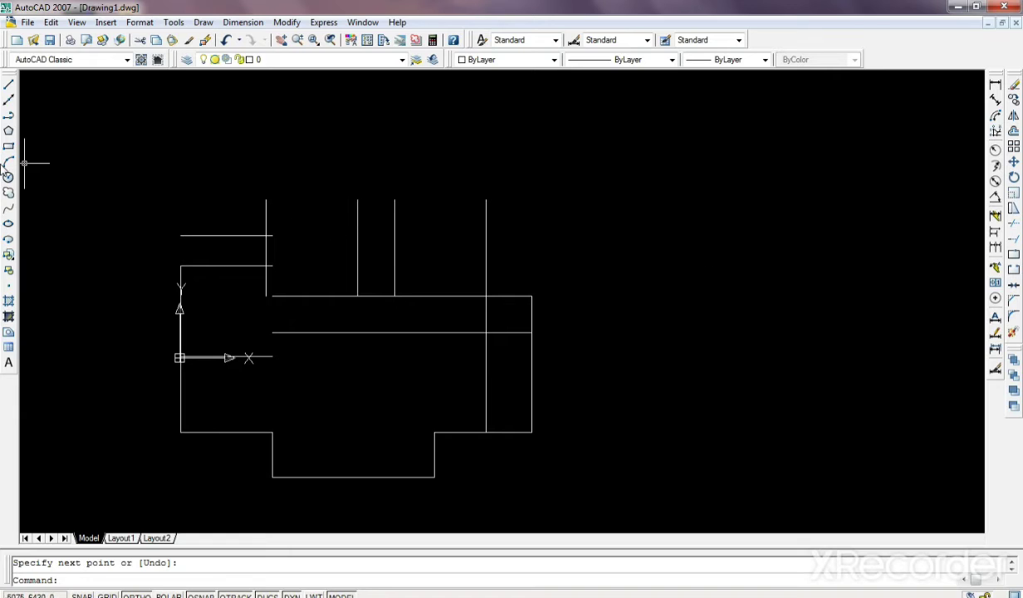
right_click(91, 147)
left_click(187, 158)
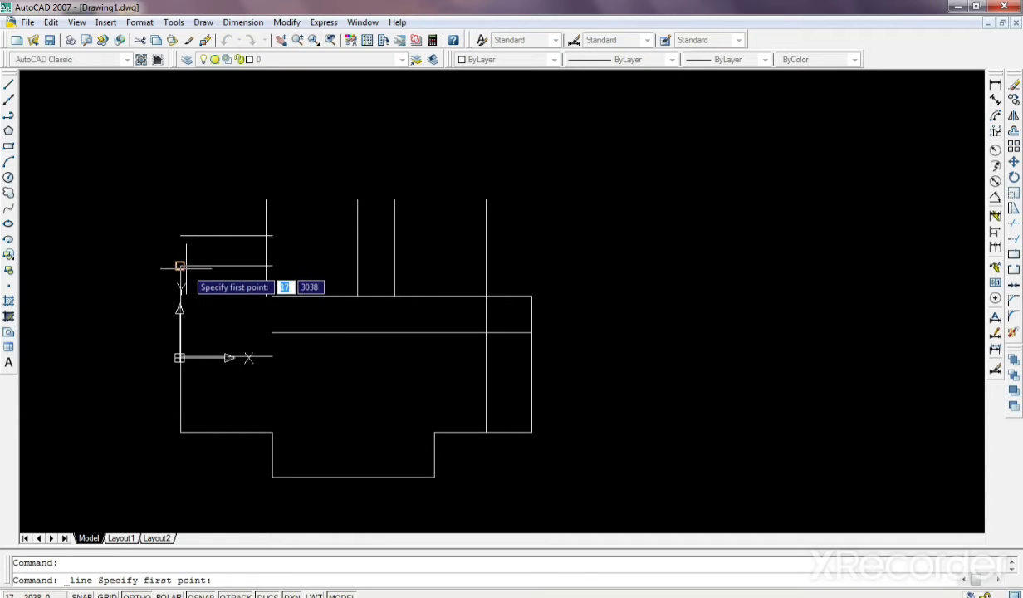
left_click(179, 266)
left_click(180, 200)
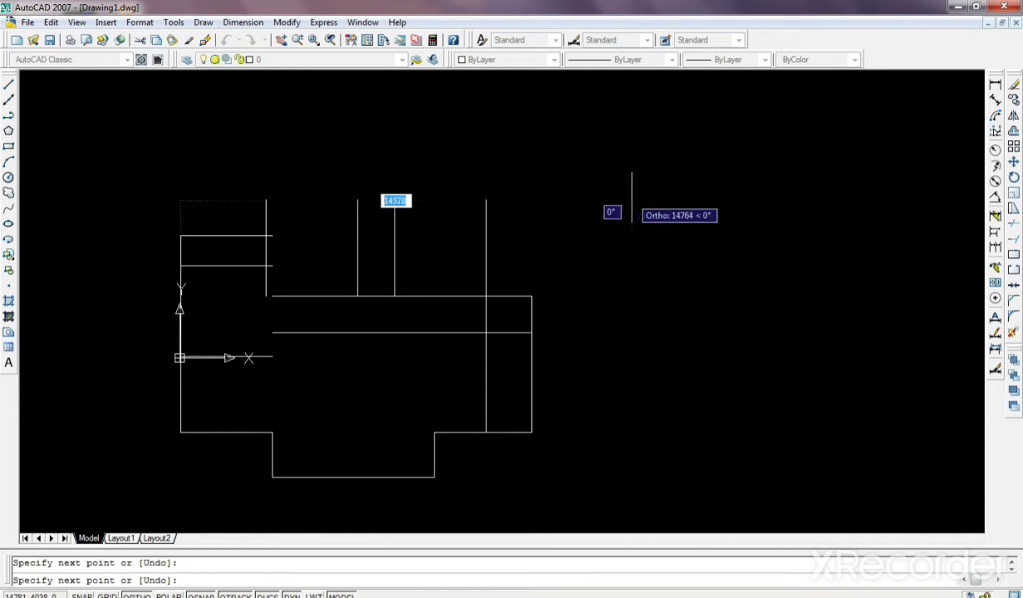
right_click(631, 200)
left_click(654, 207)
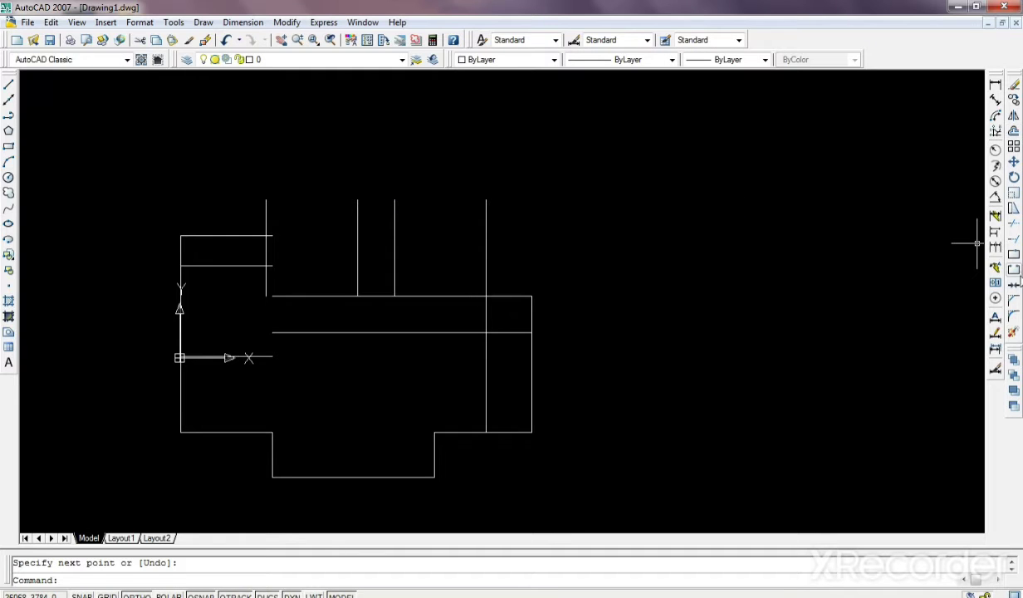
Fillet the bottom notch's left edge and the horizontal line into a corner
left_click(1012, 316)
left_click(272, 455)
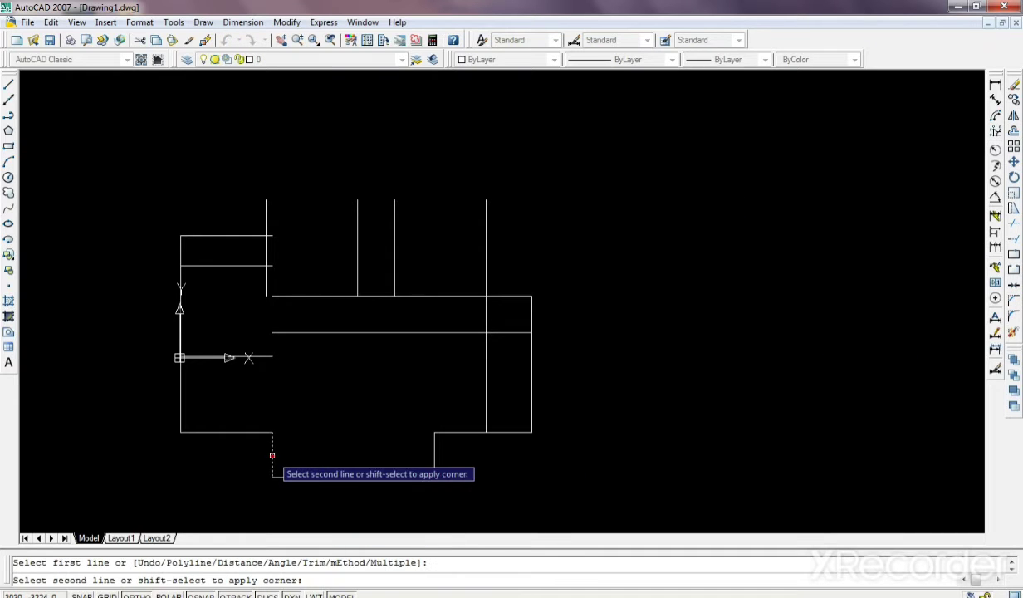
left_click(262, 358)
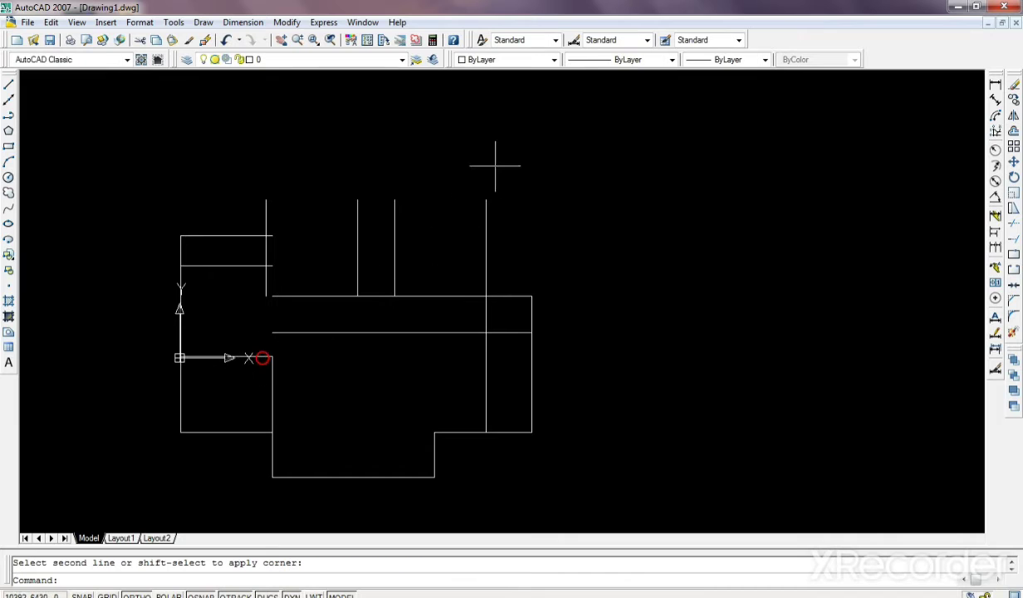
Draw the top edge leftward from the right vertical line's top
right_click(538, 169)
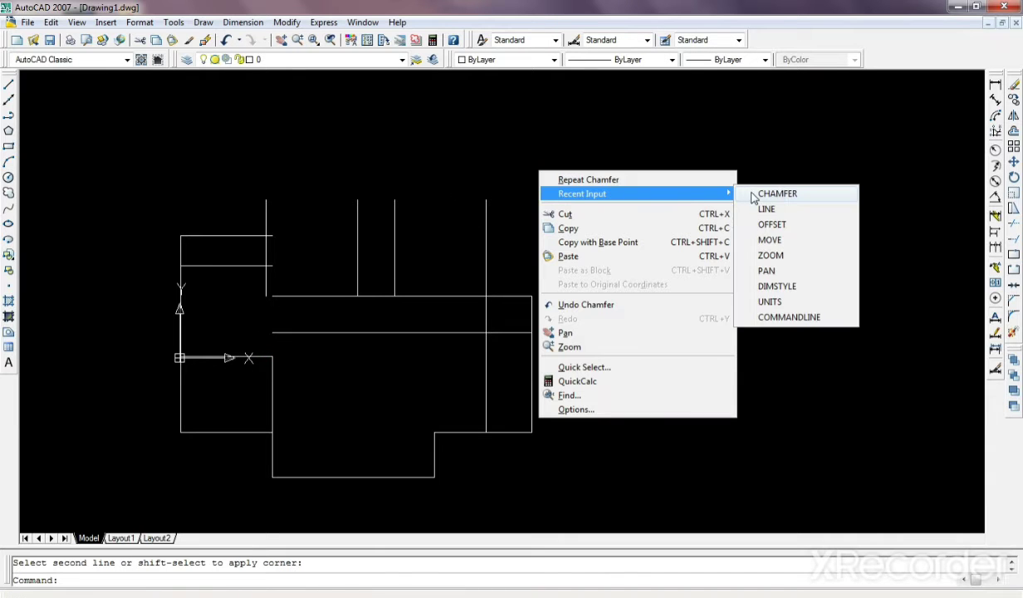
left_click(755, 208)
left_click(486, 199)
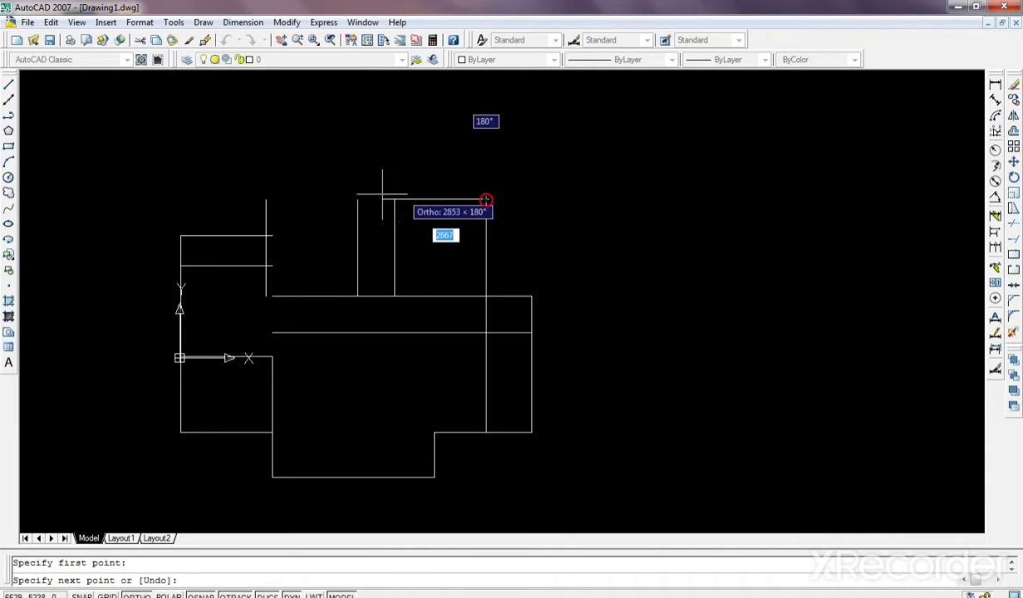
left_click(394, 199)
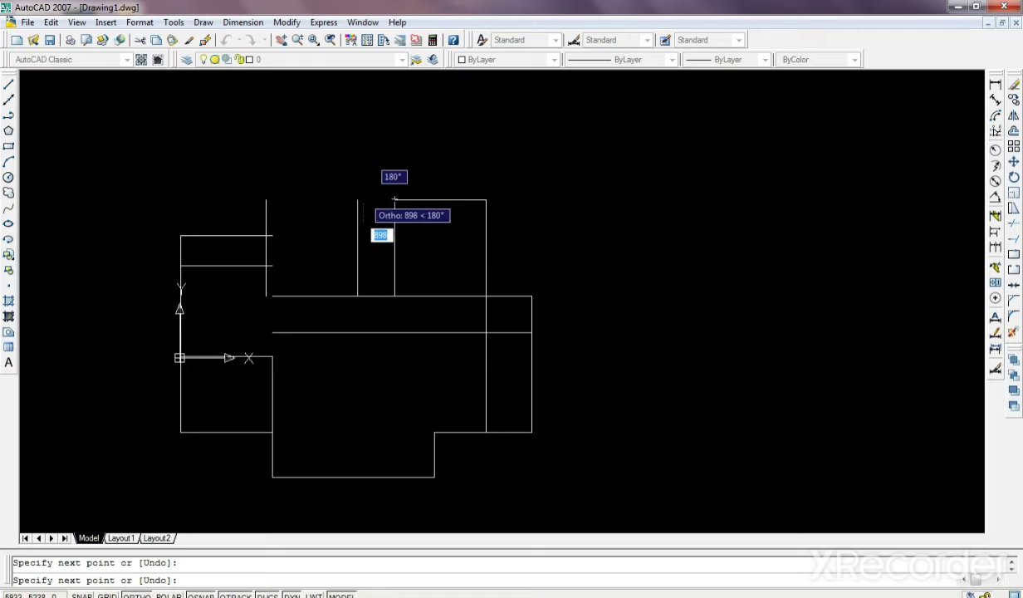
left_click(266, 199)
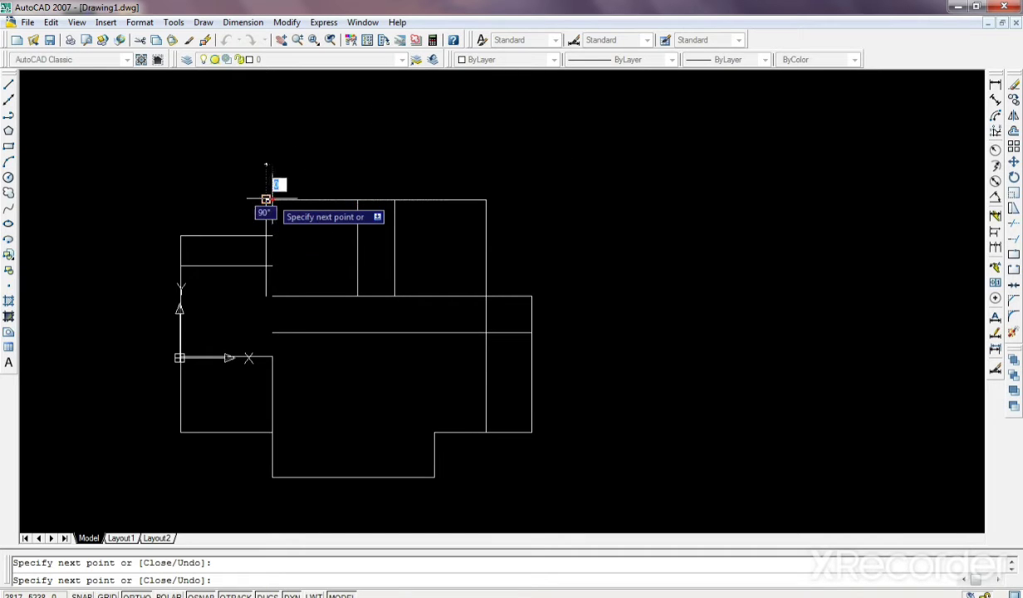
right_click(658, 200)
left_click(685, 210)
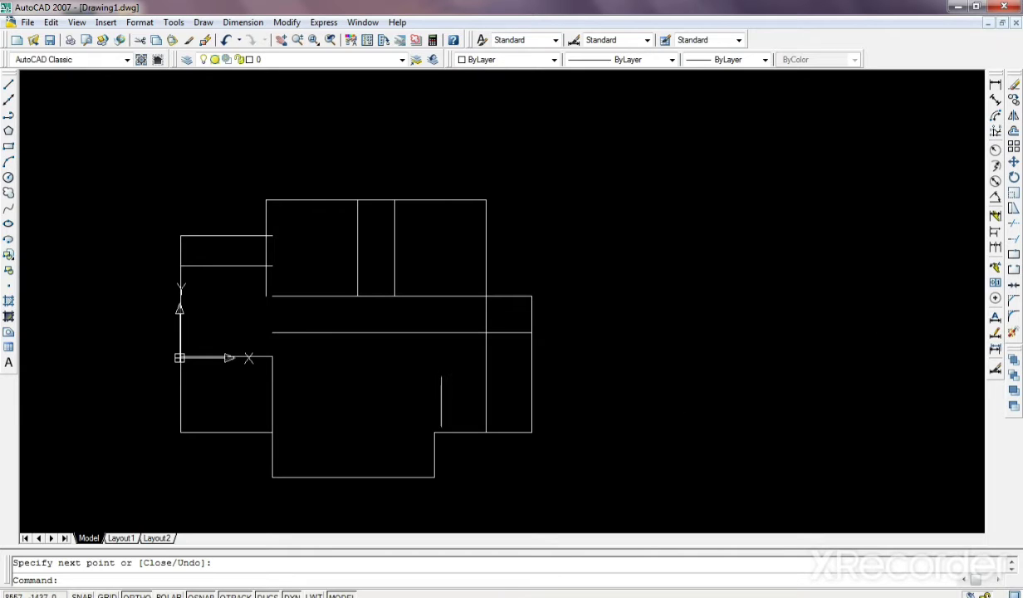
Extend the short right wall up to the middle band
left_click(1013, 239)
key("Return")
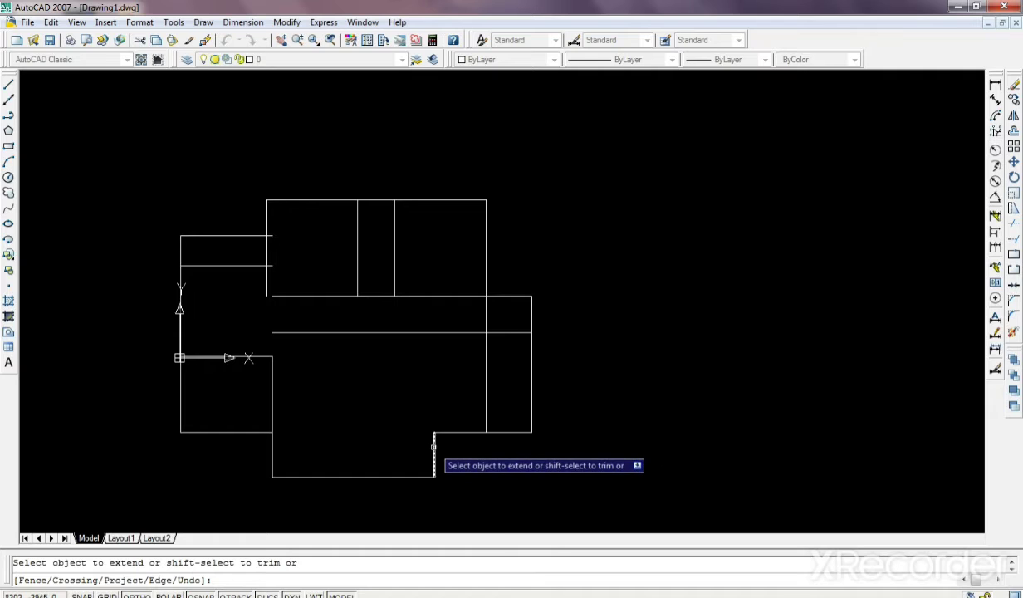
right_click(592, 263)
left_click(610, 269)
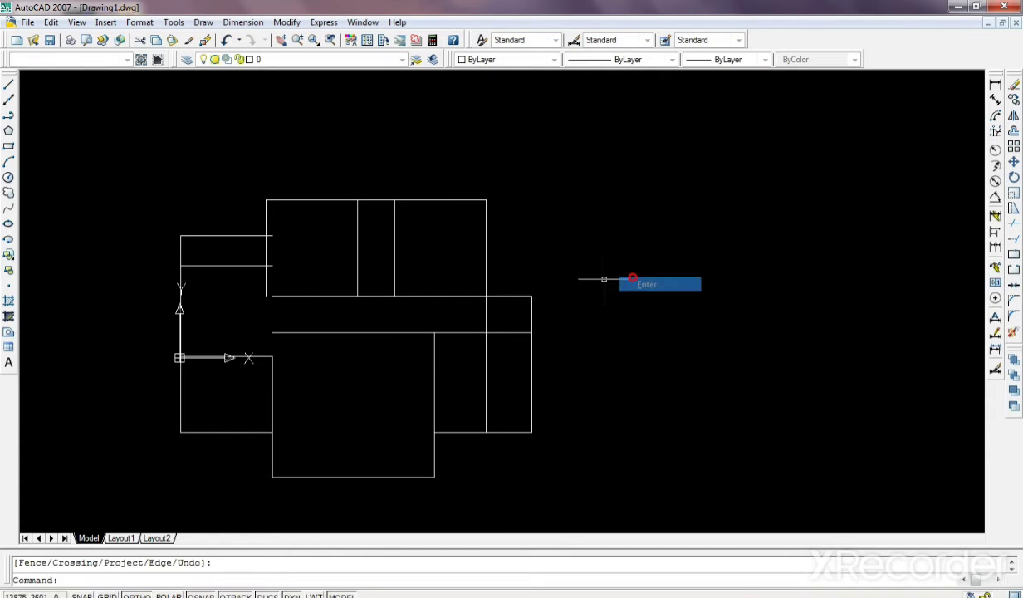
Fillet the horizontal and vertical lines into a clean corner
left_click(1013, 316)
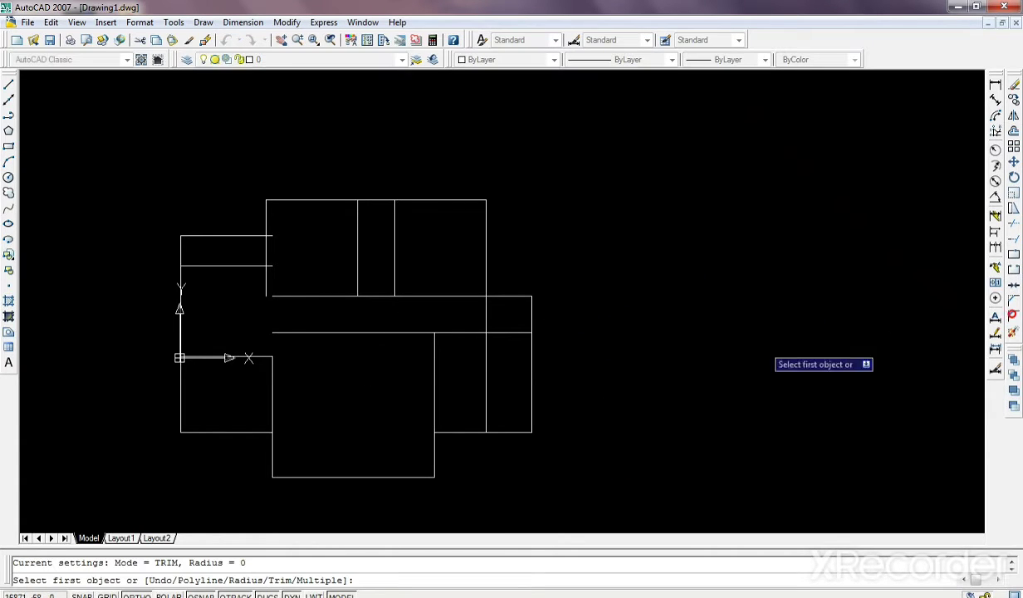
left_click(299, 332)
left_click(270, 399)
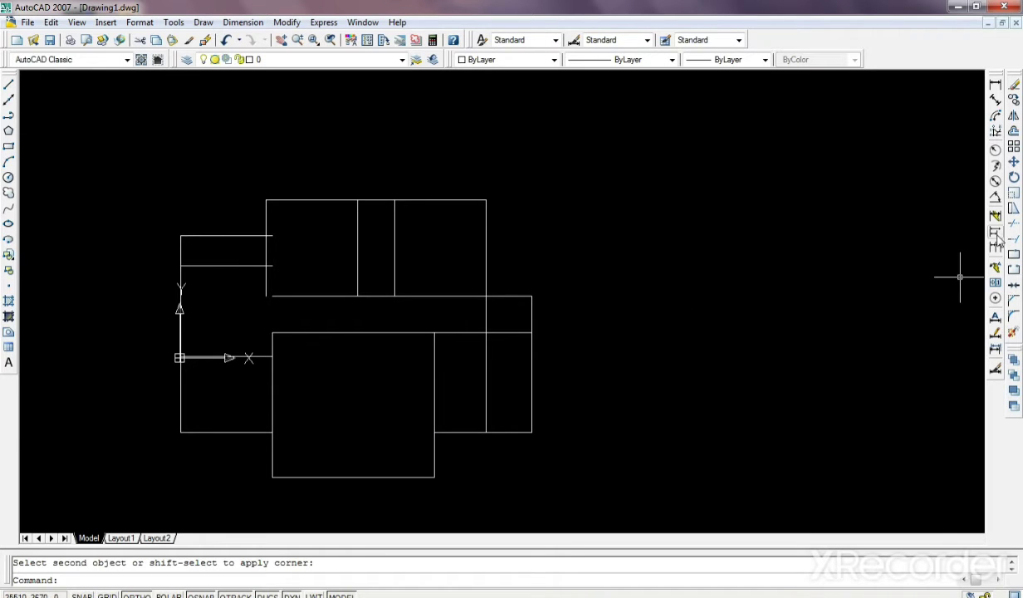
Chamfer the line below the upper block with the left wall to close the corner
left_click(1013, 302)
right_click(572, 274)
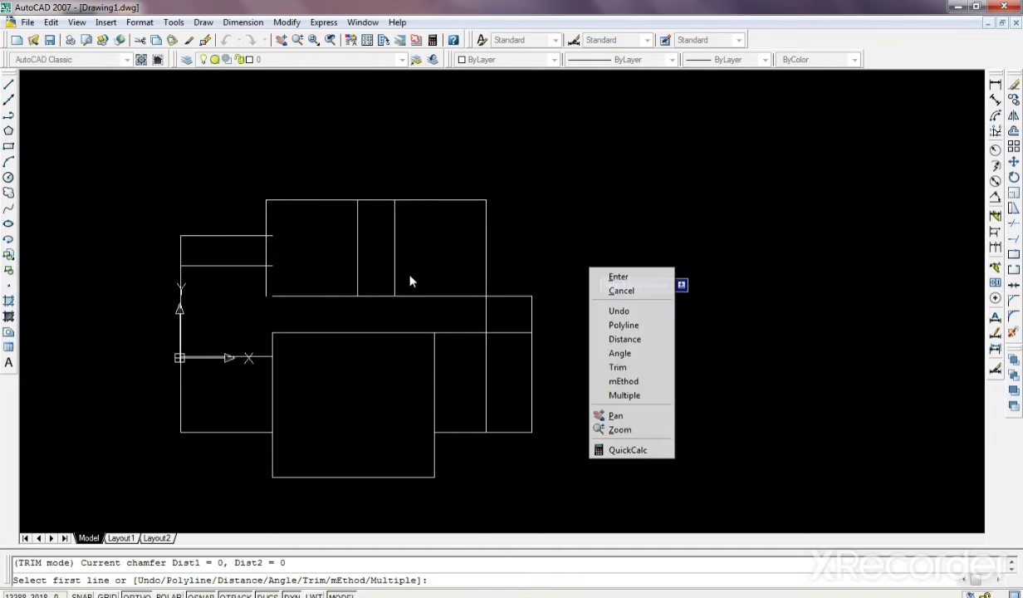
left_click(610, 277)
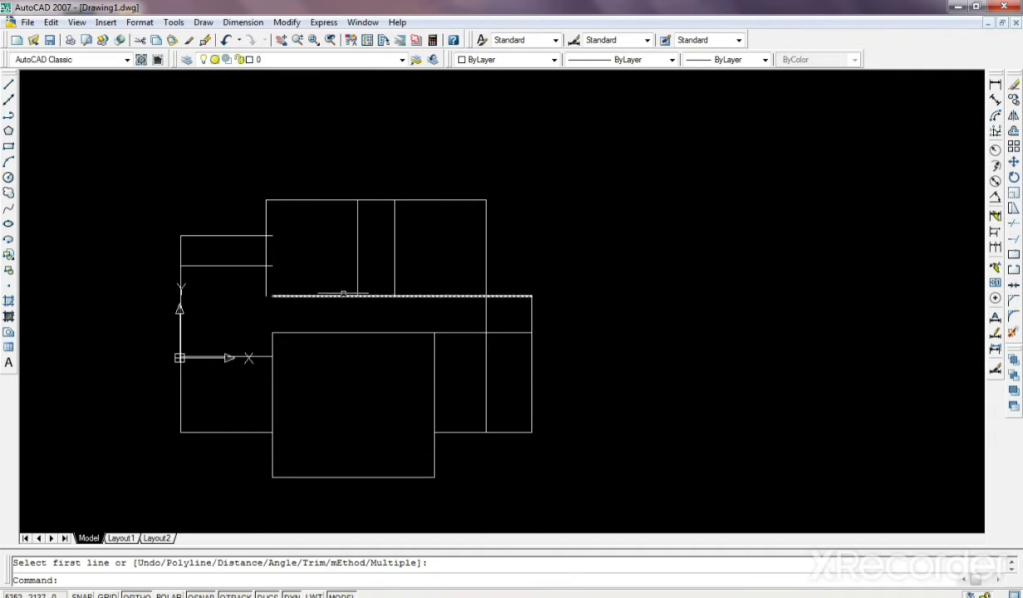
right_click(544, 217)
left_click(621, 225)
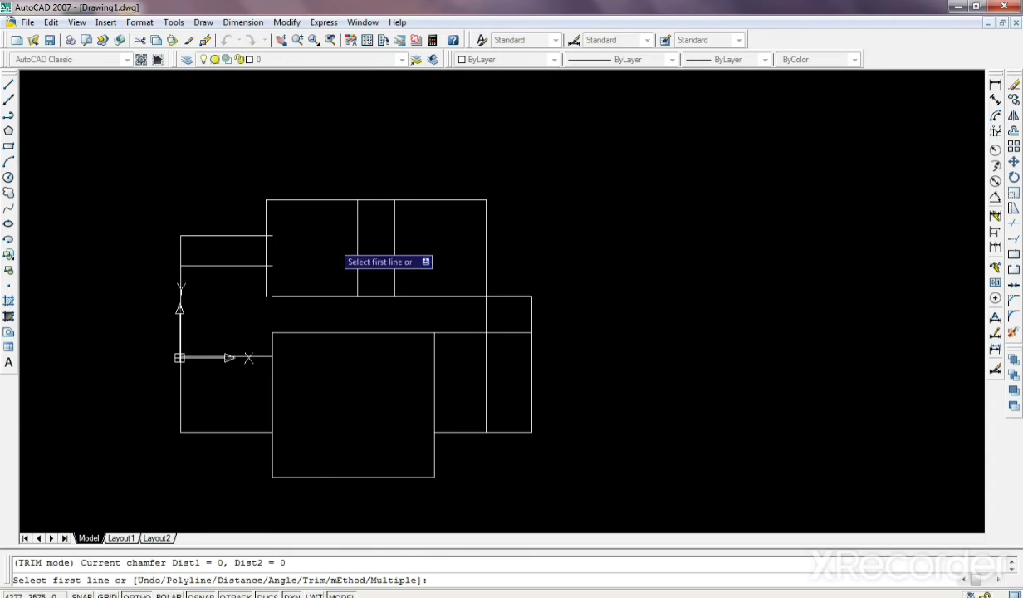
left_click(288, 295)
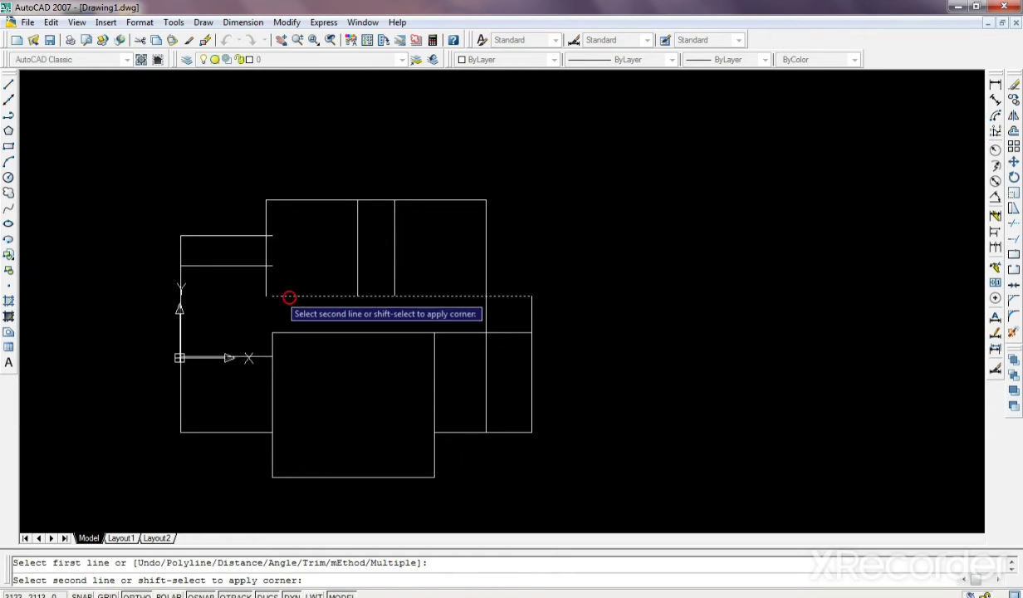
left_click(268, 288)
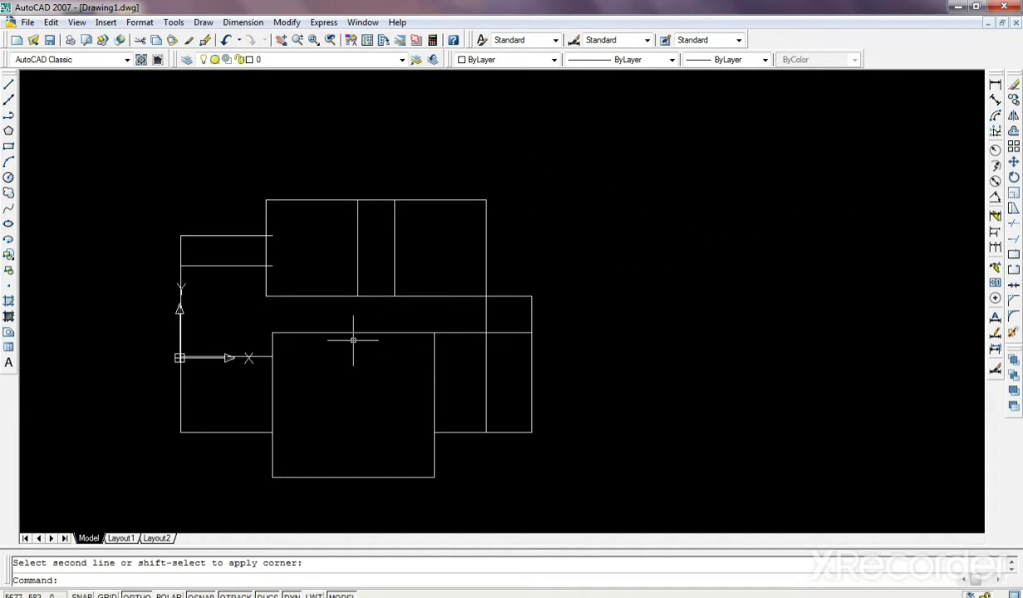
Extend the upper block's left wall down to the lower rectangle's bottom
left_click(271, 411)
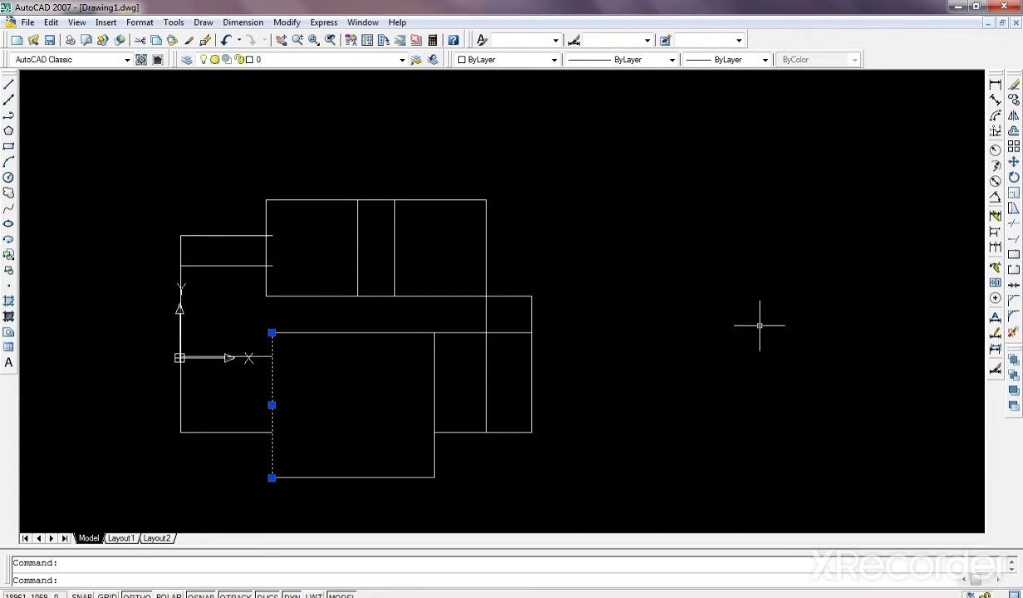
key("Escape")
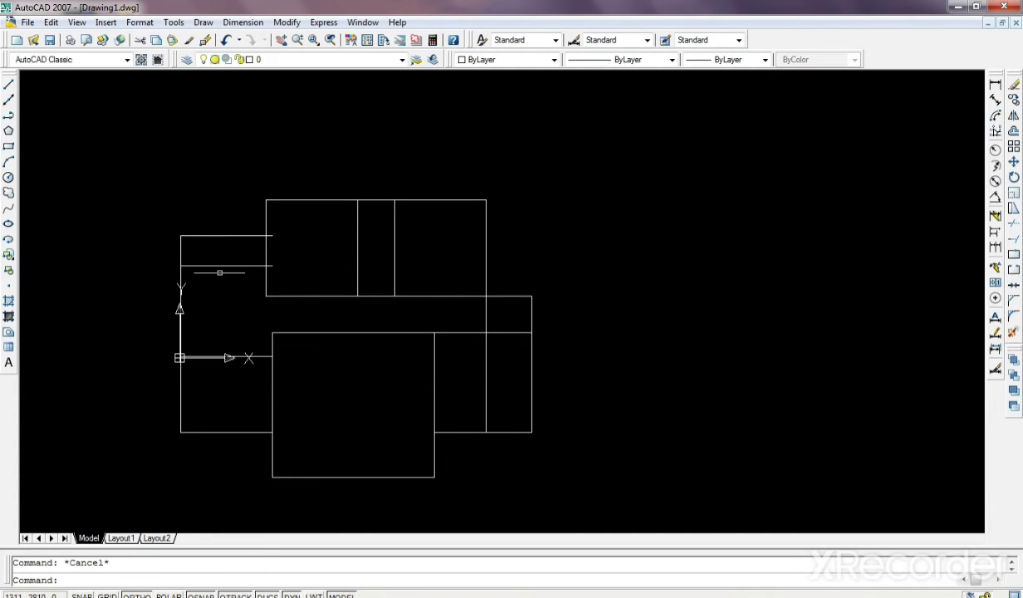
left_click(265, 288)
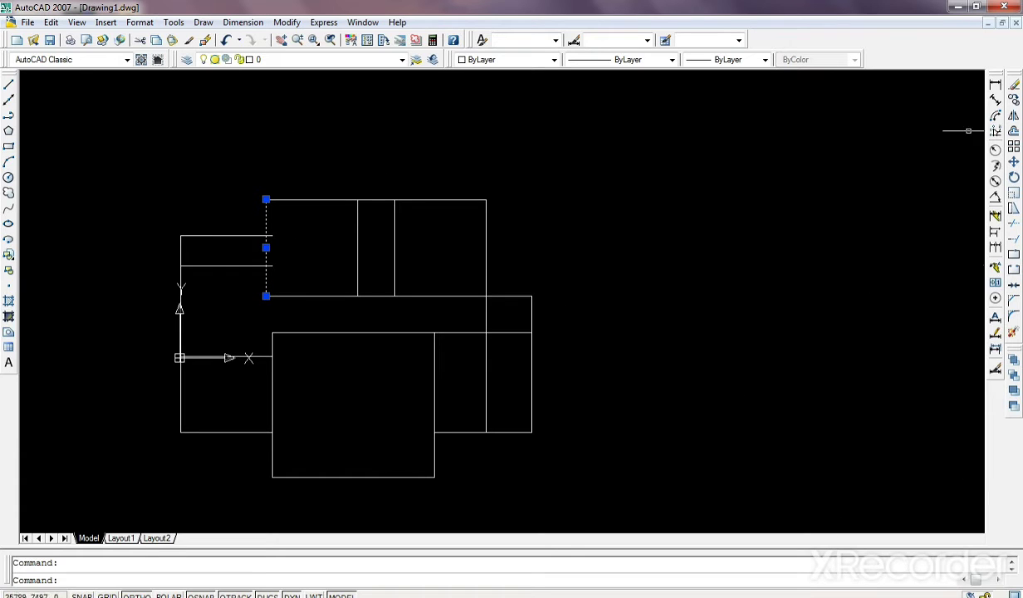
left_click(1015, 240)
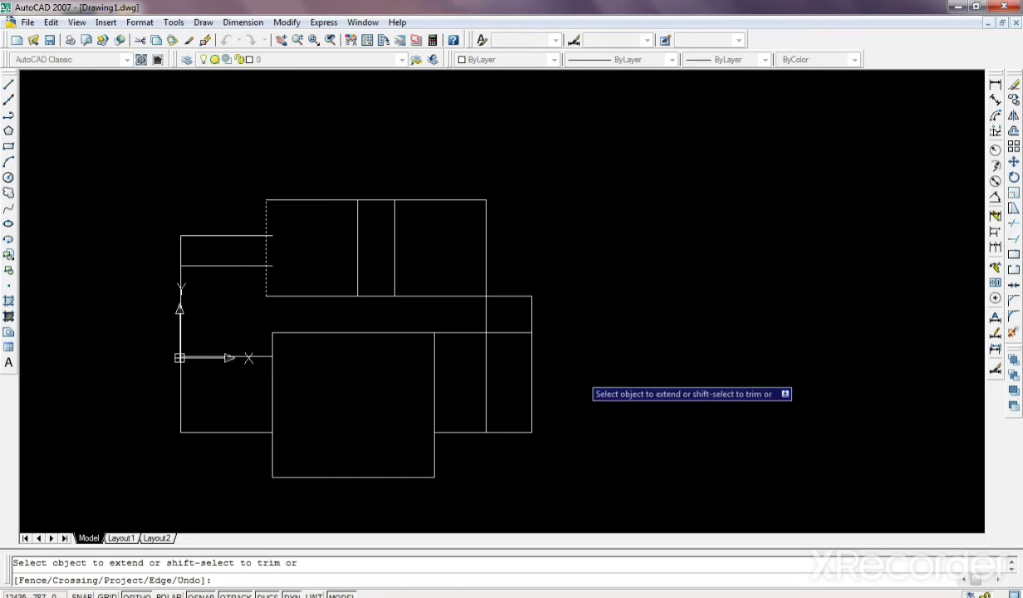
right_click(633, 363)
key("Escape")
key("Escape")
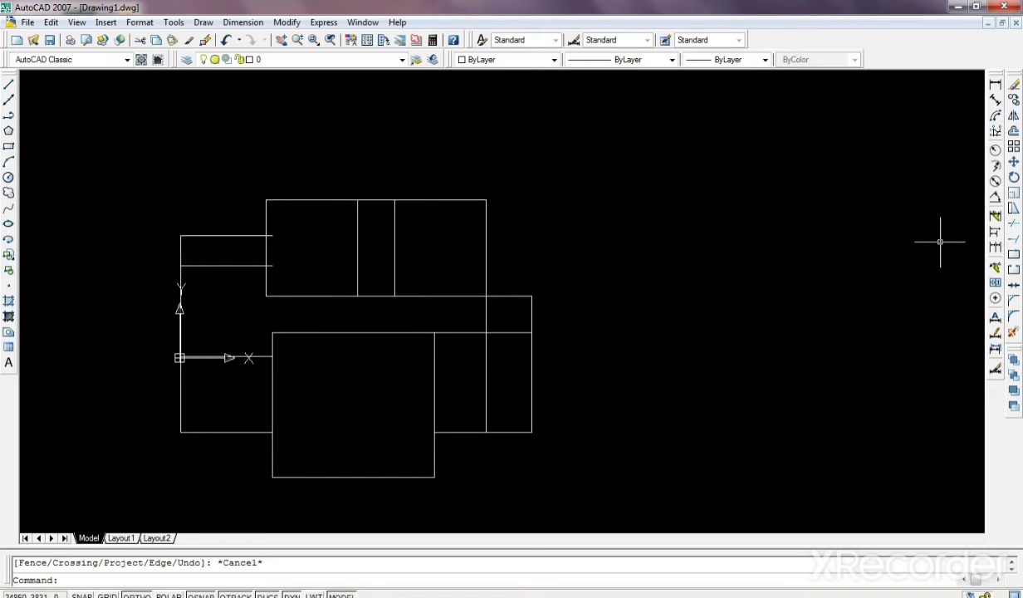
left_click(1015, 240)
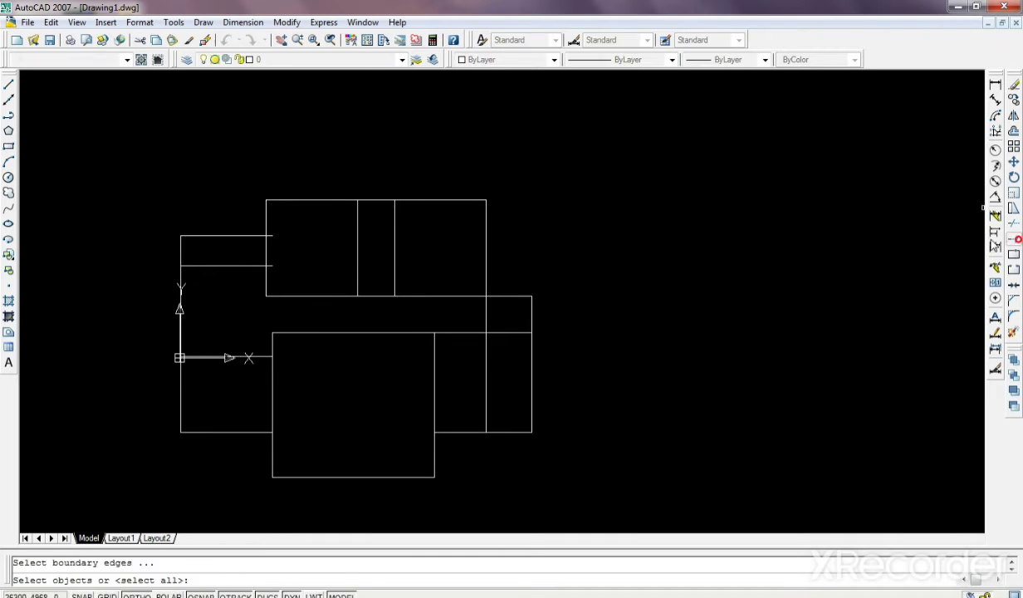
key("Return")
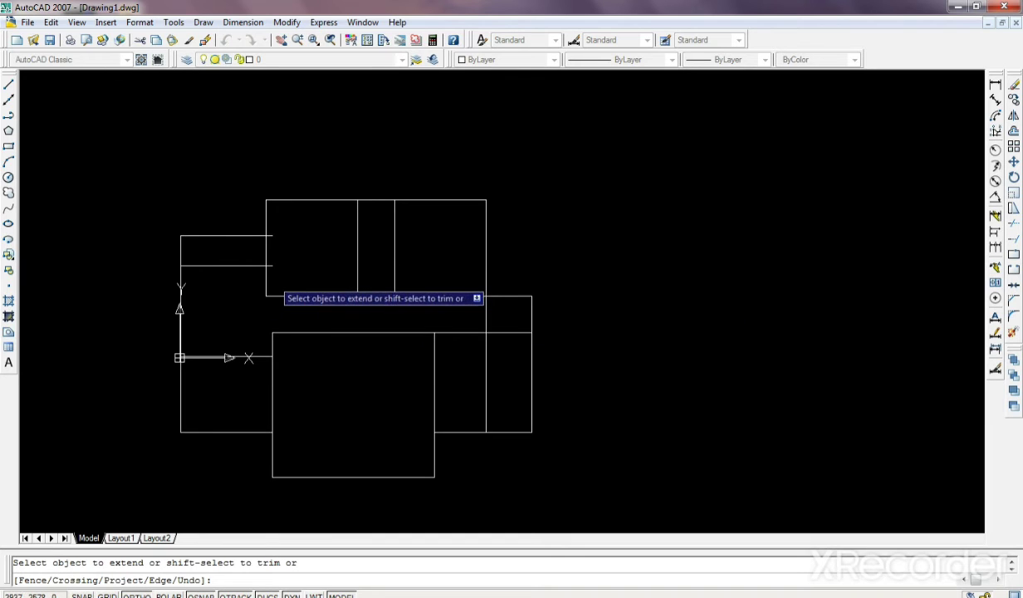
left_click(265, 322)
left_click(265, 322)
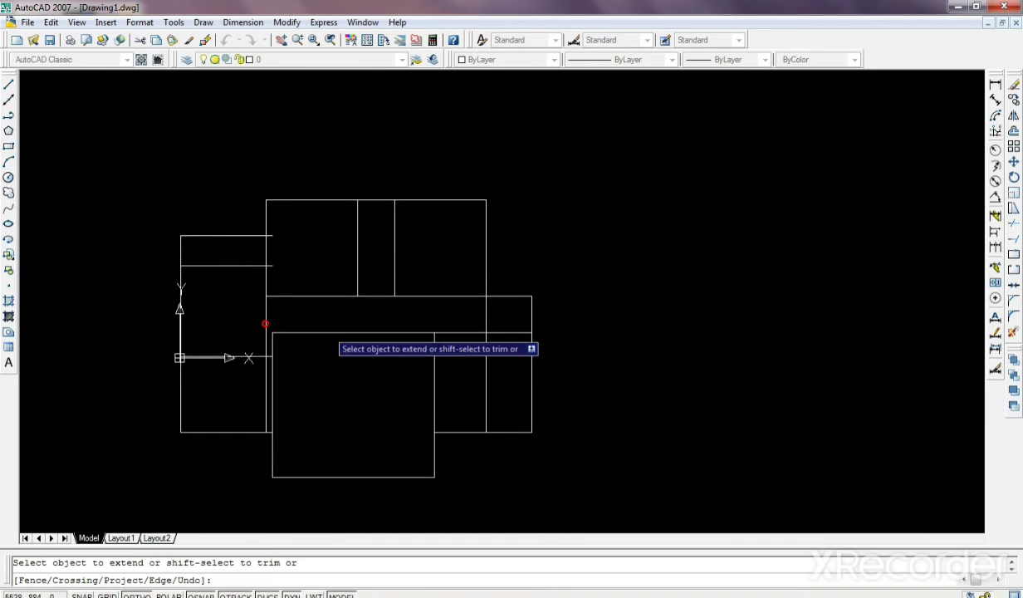
right_click(340, 387)
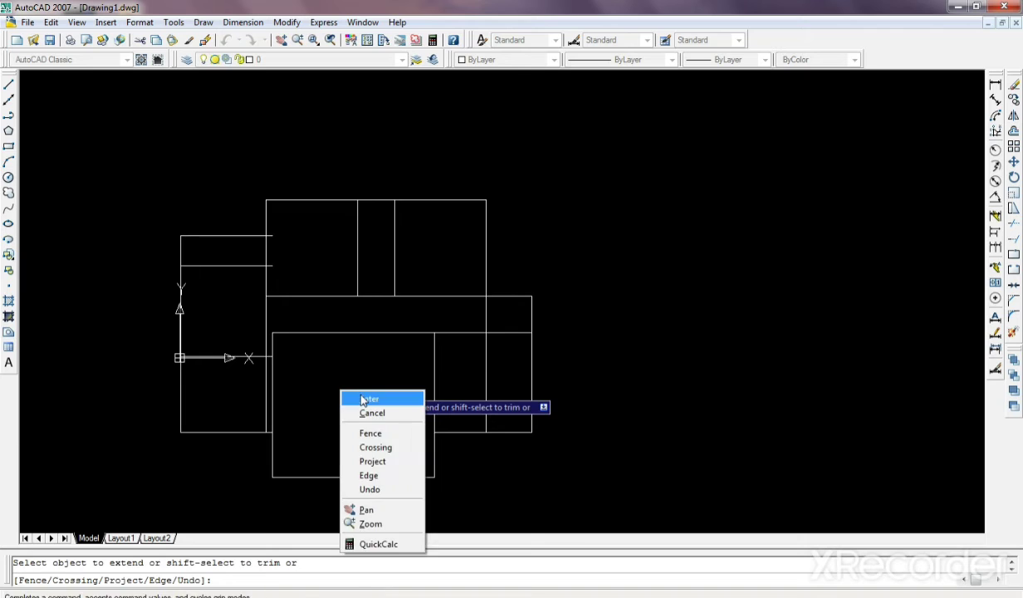
left_click(360, 395)
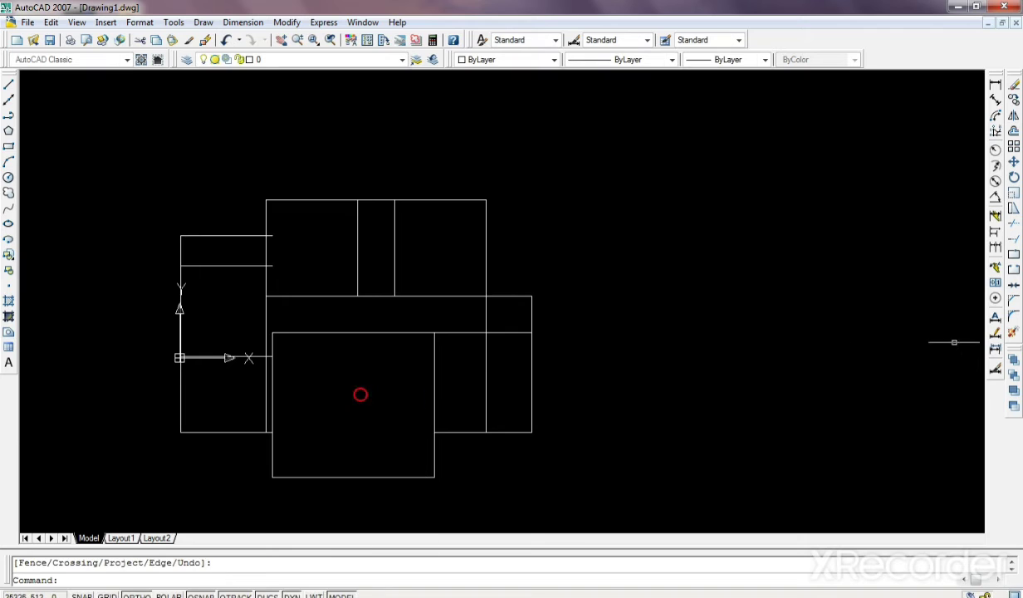
Chamfer the bottom edge to the extended wall and delete the old inner left edge
left_click(1011, 301)
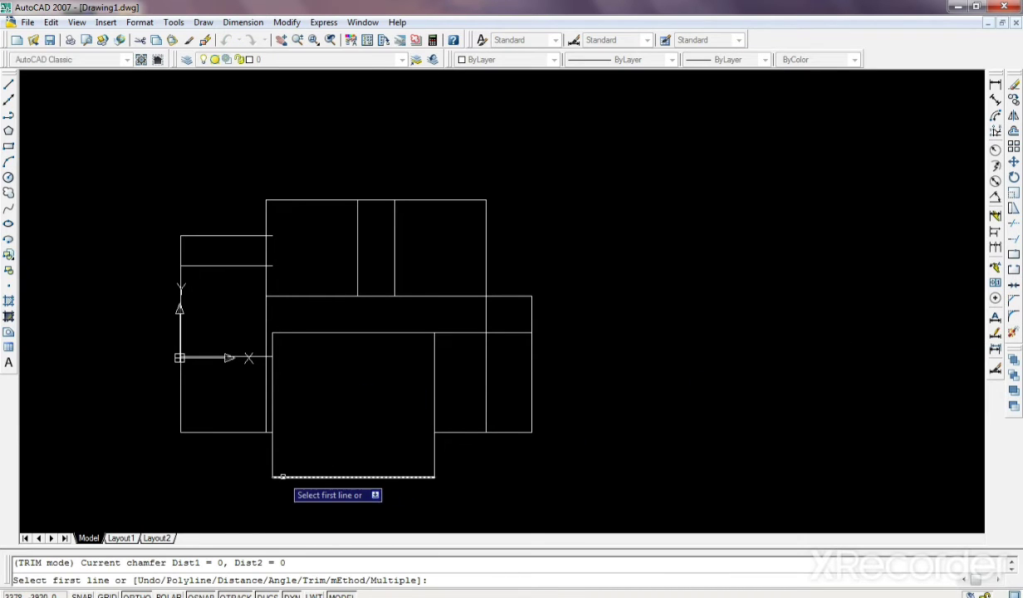
left_click(311, 476)
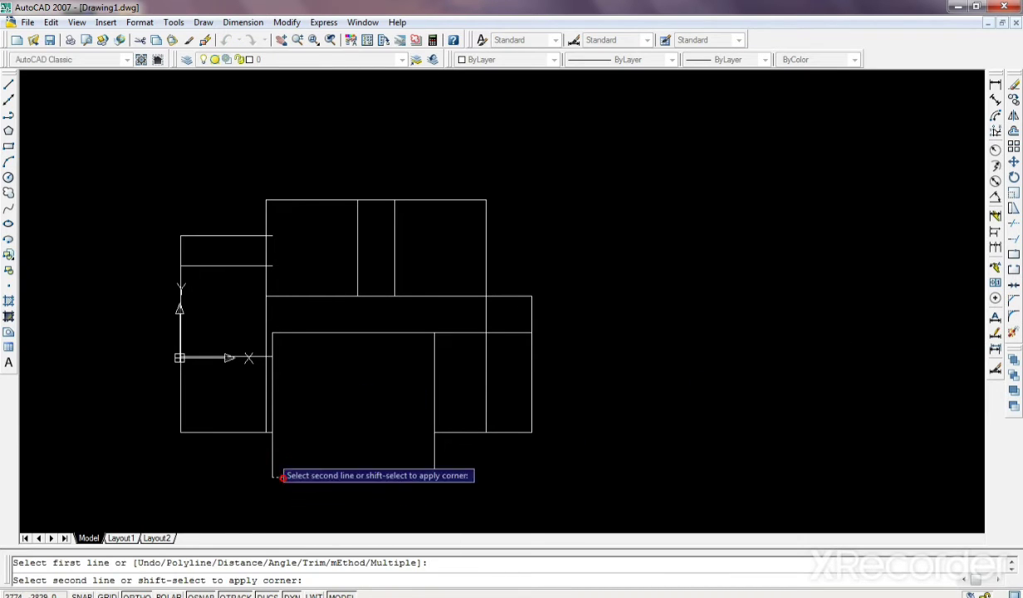
left_click(266, 414)
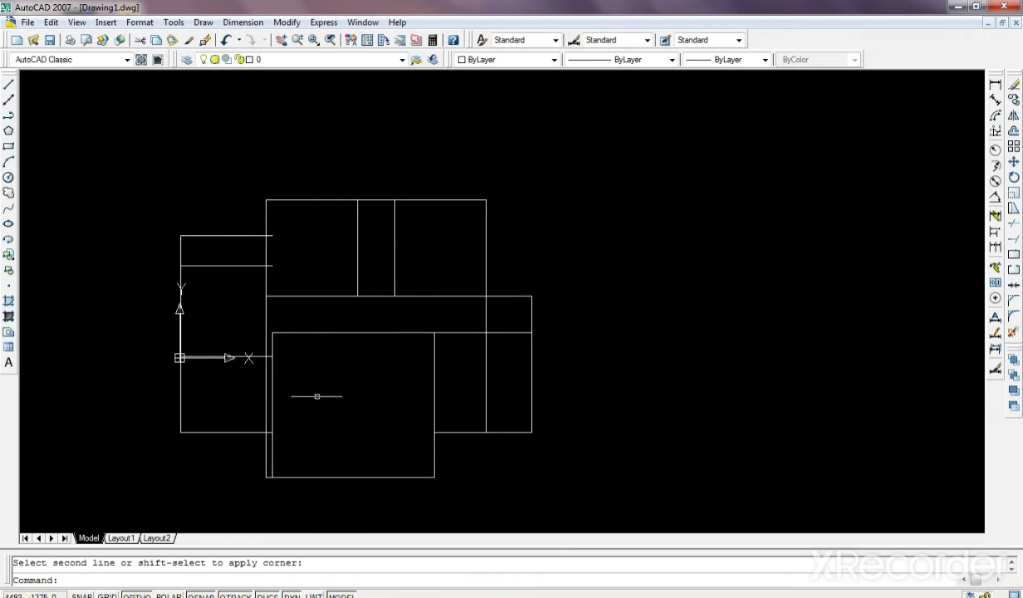
left_click(271, 410)
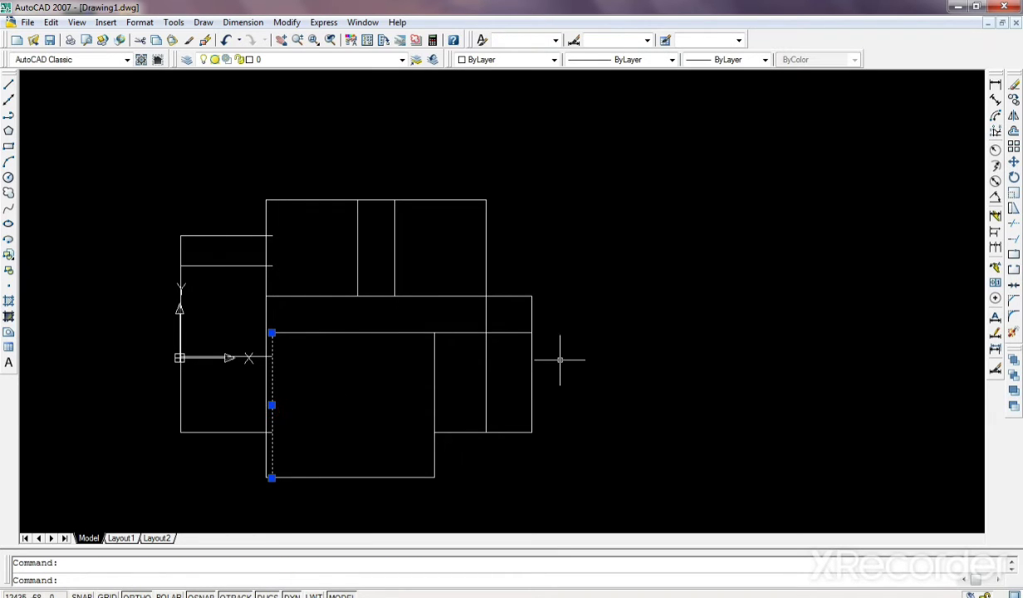
key("Delete")
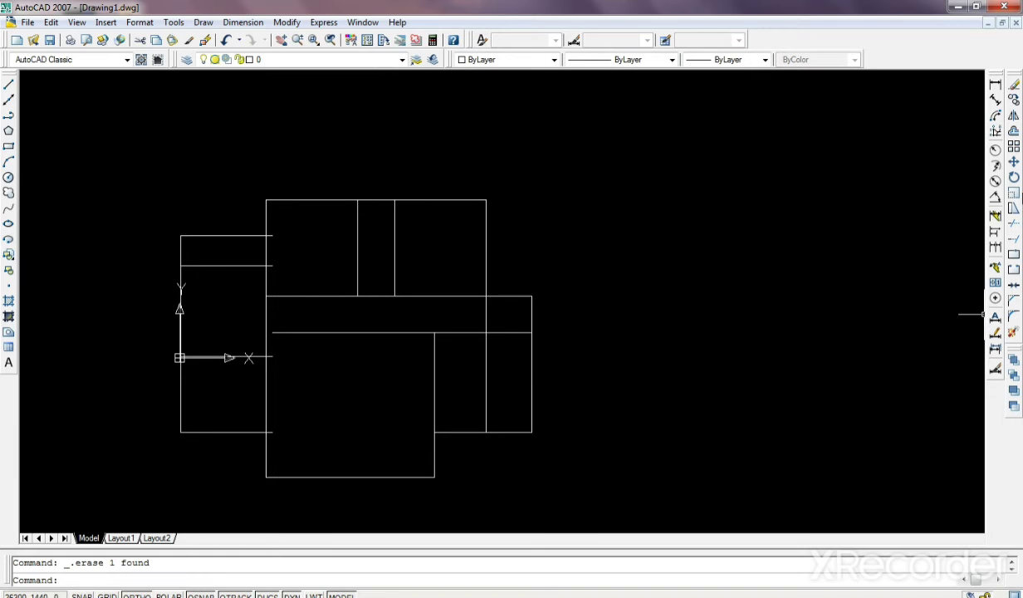
Trim away the leftover line stubs on the left side
left_click(1012, 224)
key("Return")
scroll(279, 383, "up", 5)
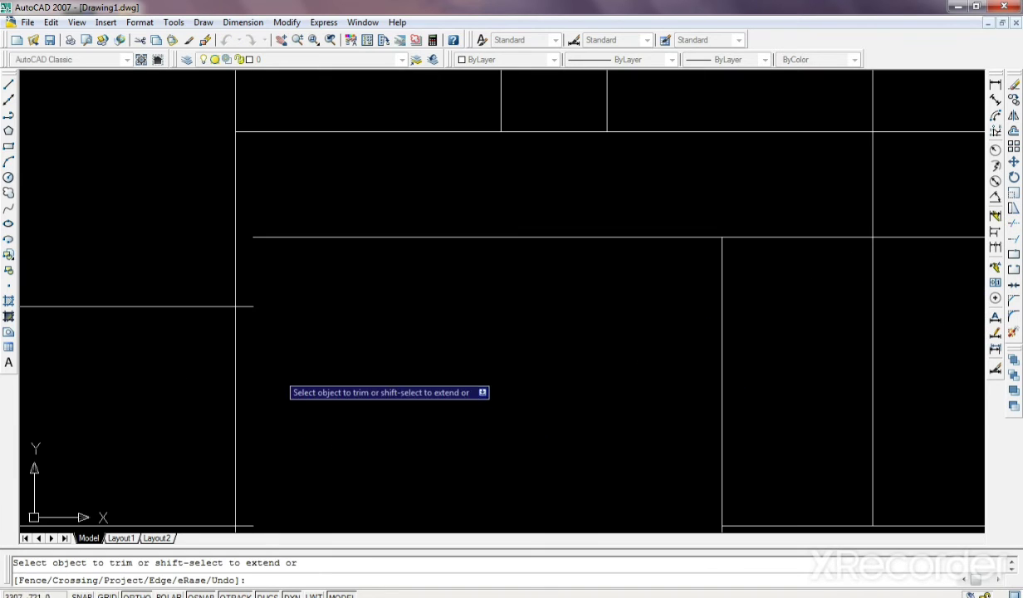
left_click(251, 274)
scroll(282, 378, "down", 3)
scroll(287, 398, "down", 2)
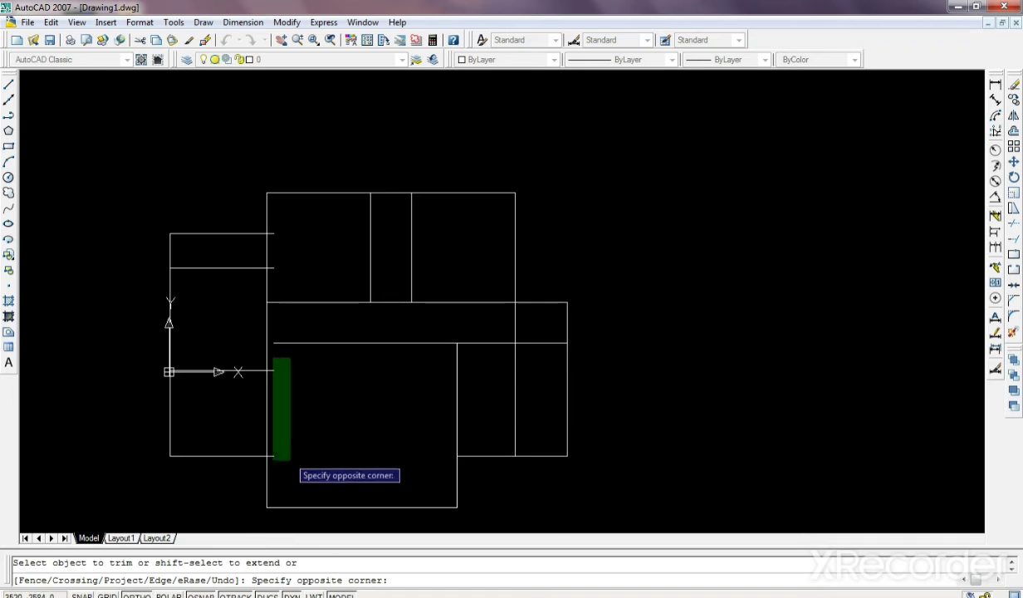
left_click(293, 464)
scroll(279, 222, "up", 5)
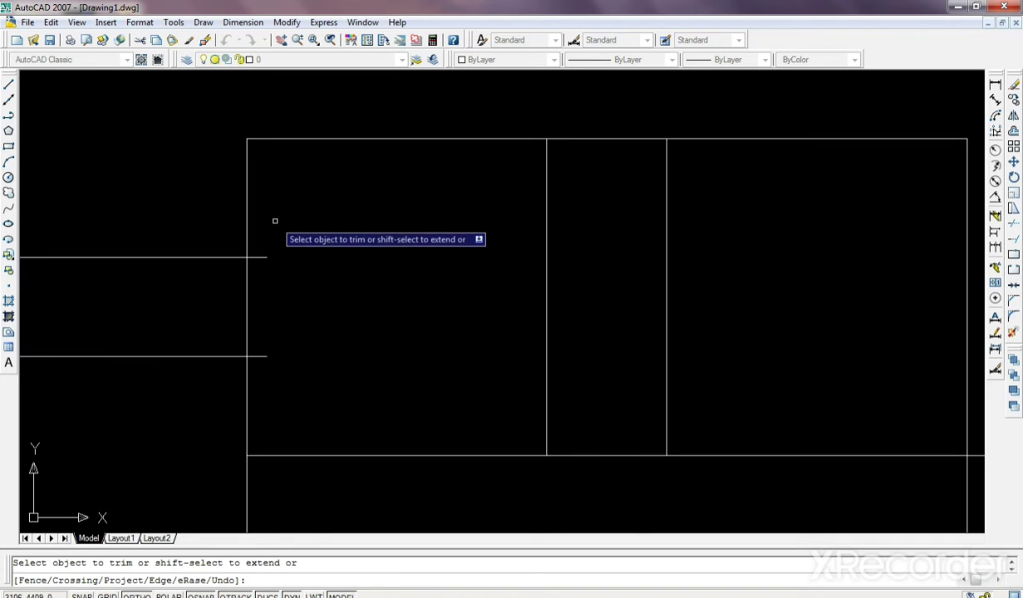
left_click(264, 231)
left_click(303, 371)
scroll(303, 372, "down", 3)
scroll(304, 372, "down", 2)
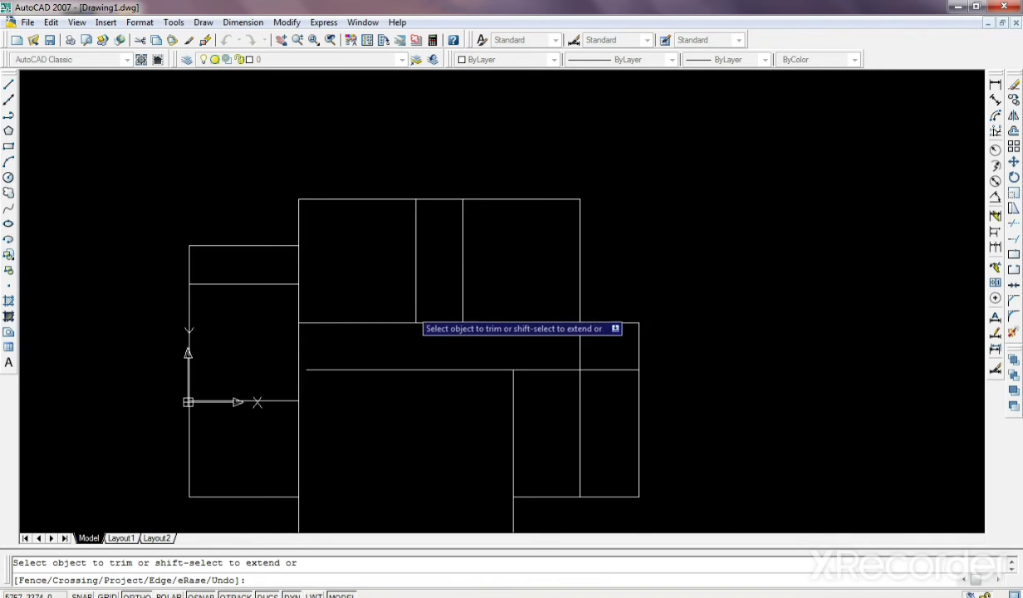
right_click(714, 254)
left_click(732, 262)
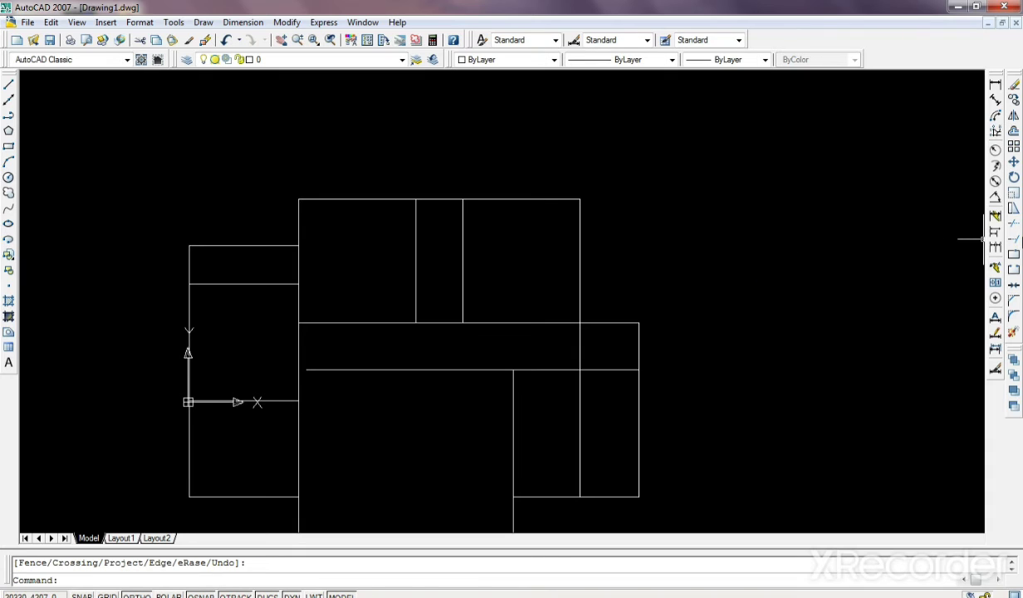
Extend the inner horizontal line left to the wall and select the right partition
left_click(1012, 239)
key("Return")
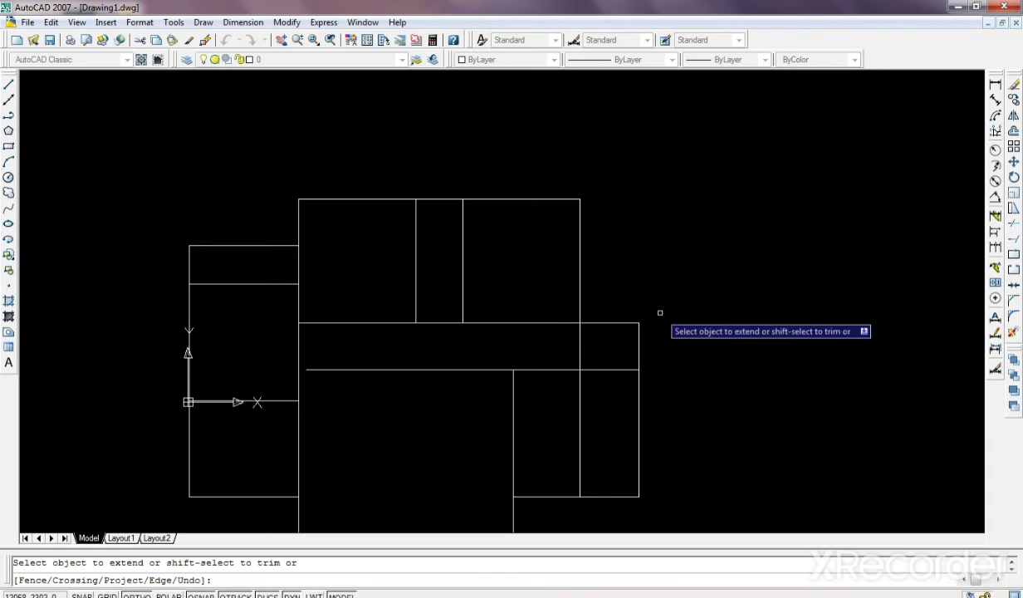
left_click(326, 370)
right_click(826, 273)
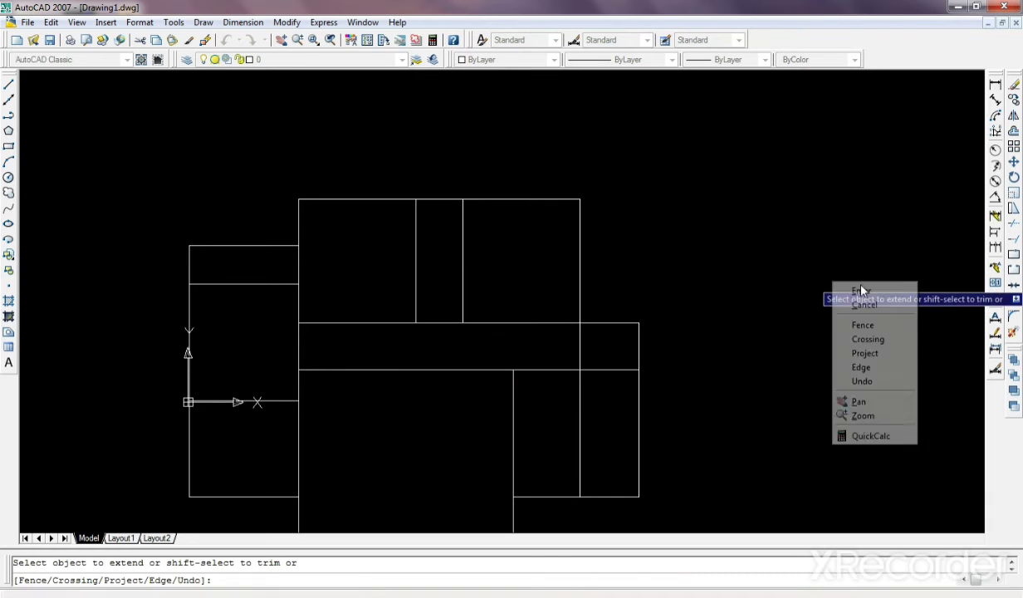
left_click(856, 288)
left_click(583, 427)
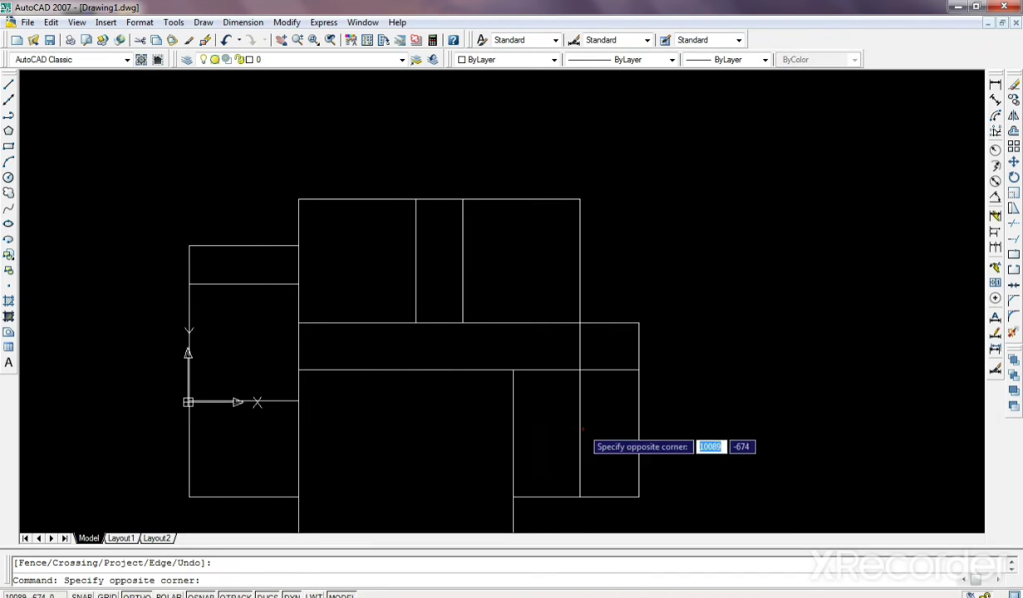
left_click(564, 433)
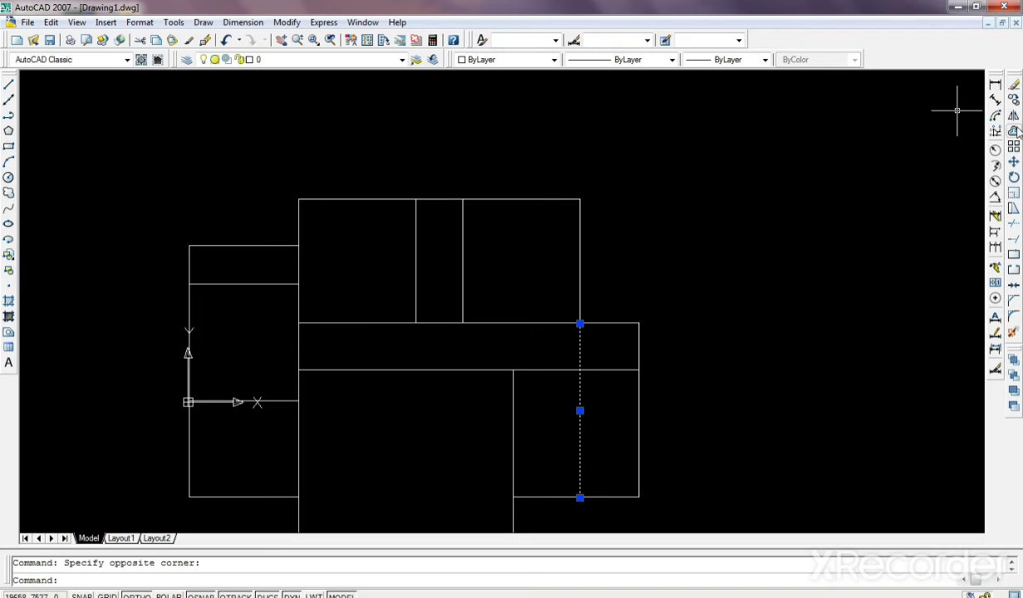
Move the vertical partition 300 units to the left
left_click(1013, 162)
left_click(877, 424)
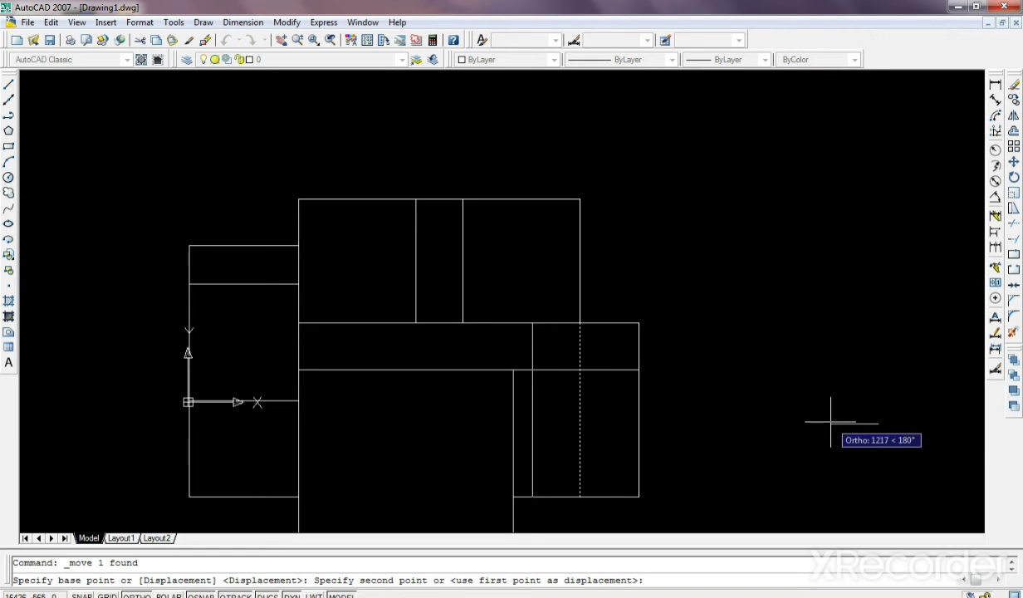
type("300")
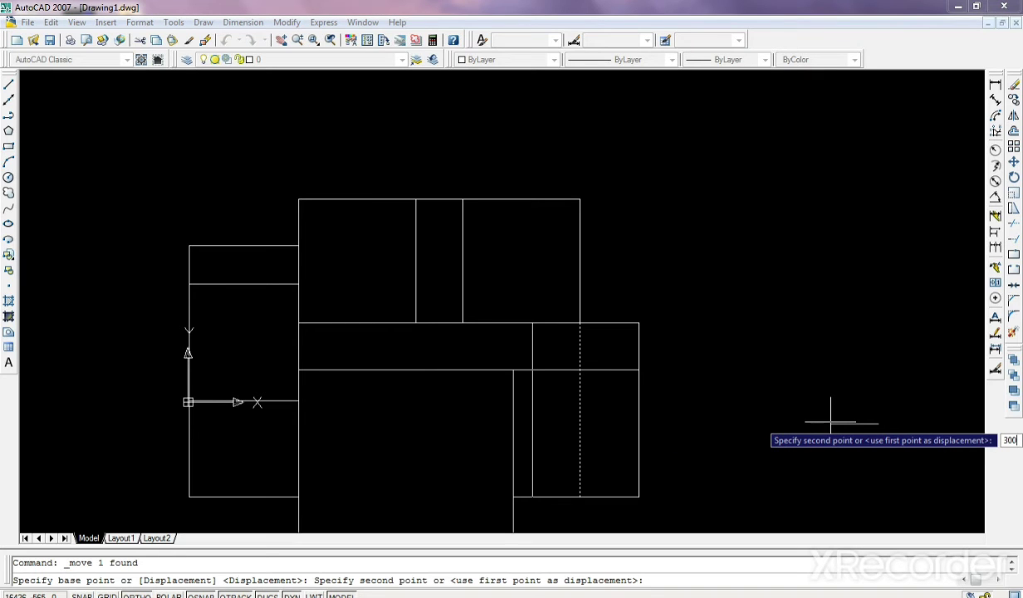
key("Return")
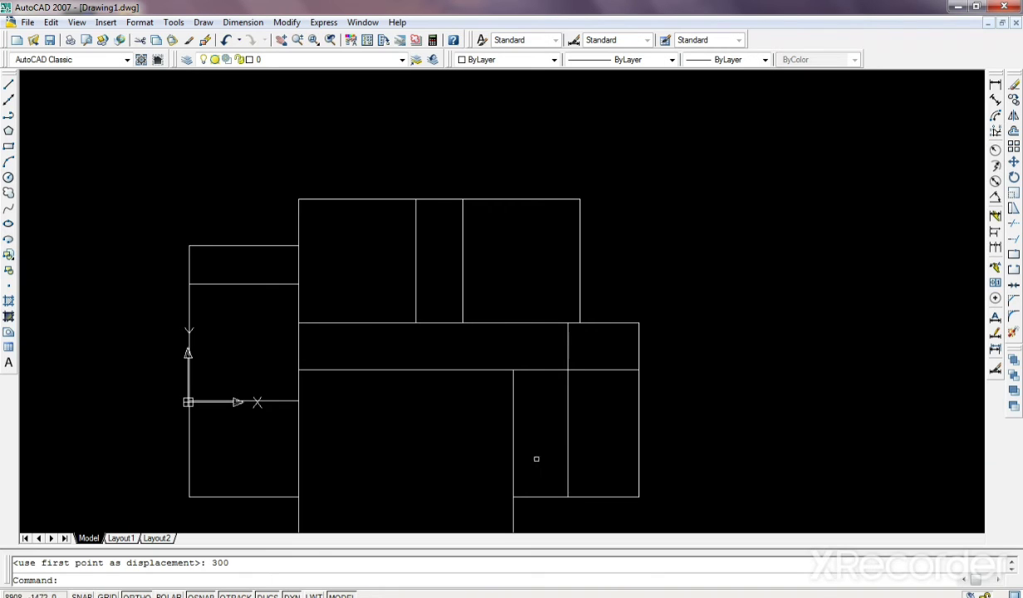
scroll(455, 327, "down", 2)
scroll(585, 405, "up", 3)
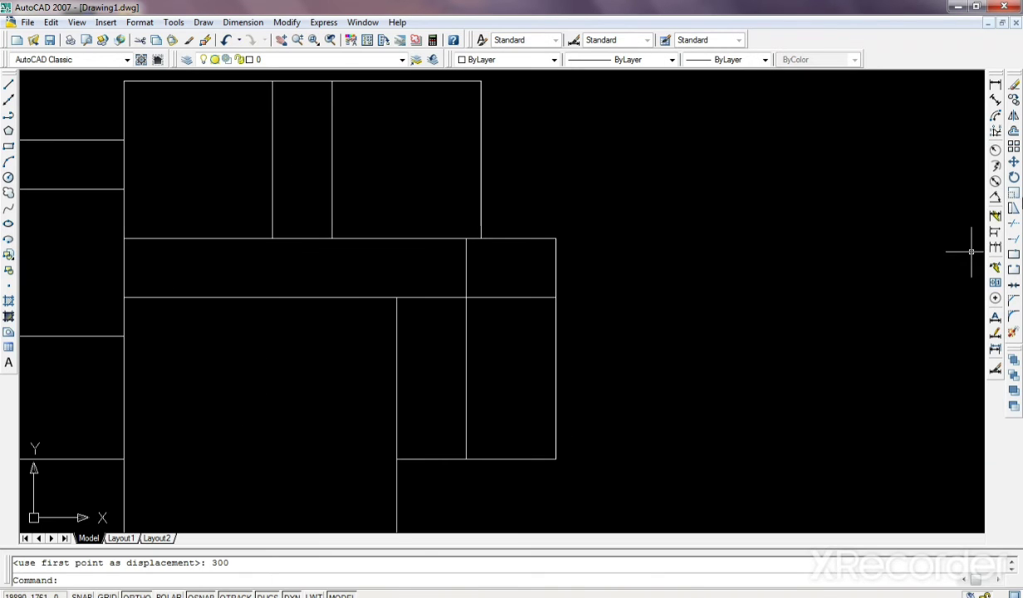
Move the same partition a further 200 units to the left
left_click(1013, 162)
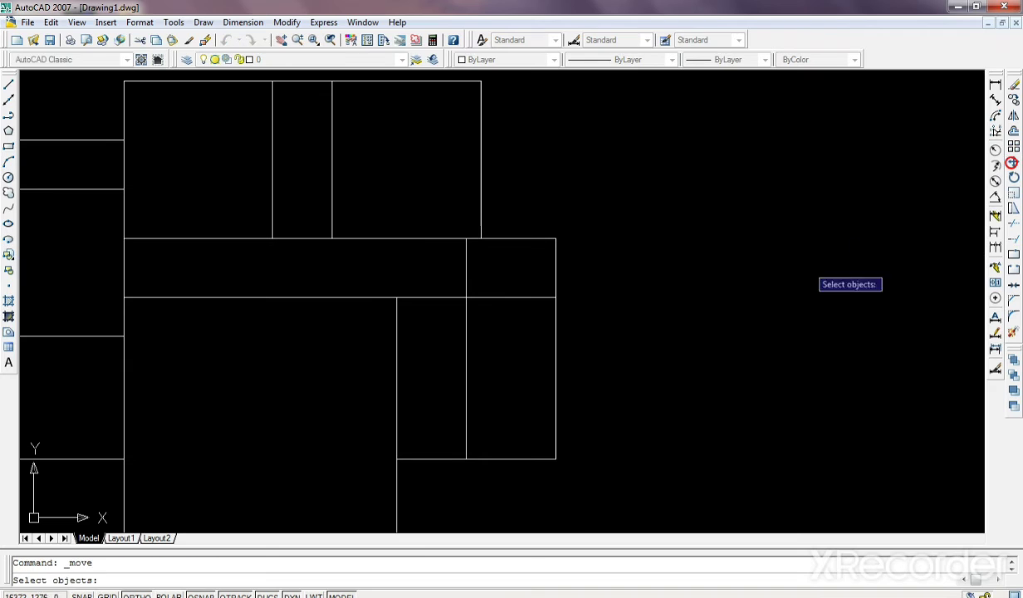
key("Escape")
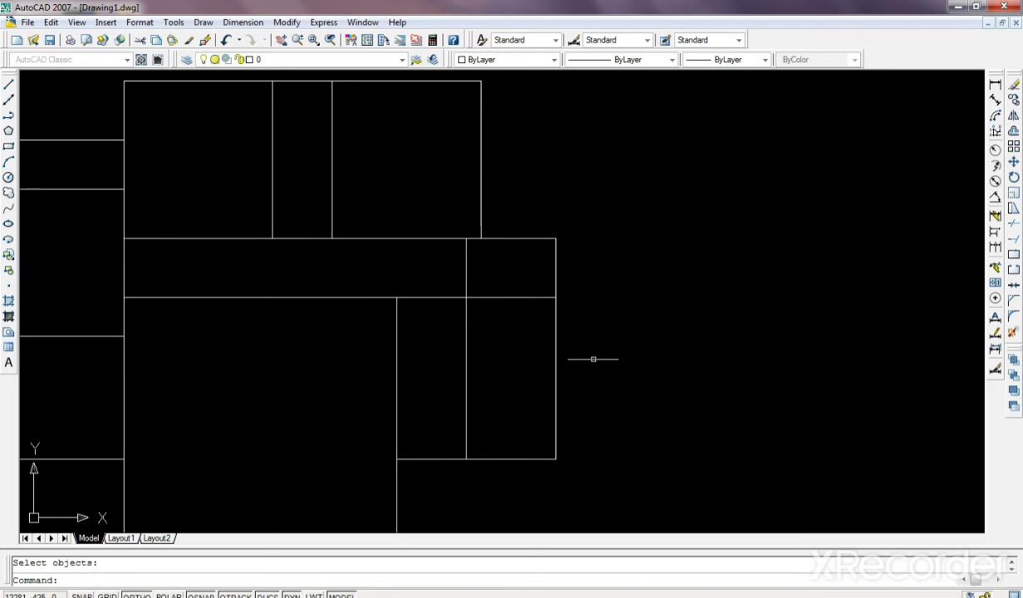
left_click(466, 392)
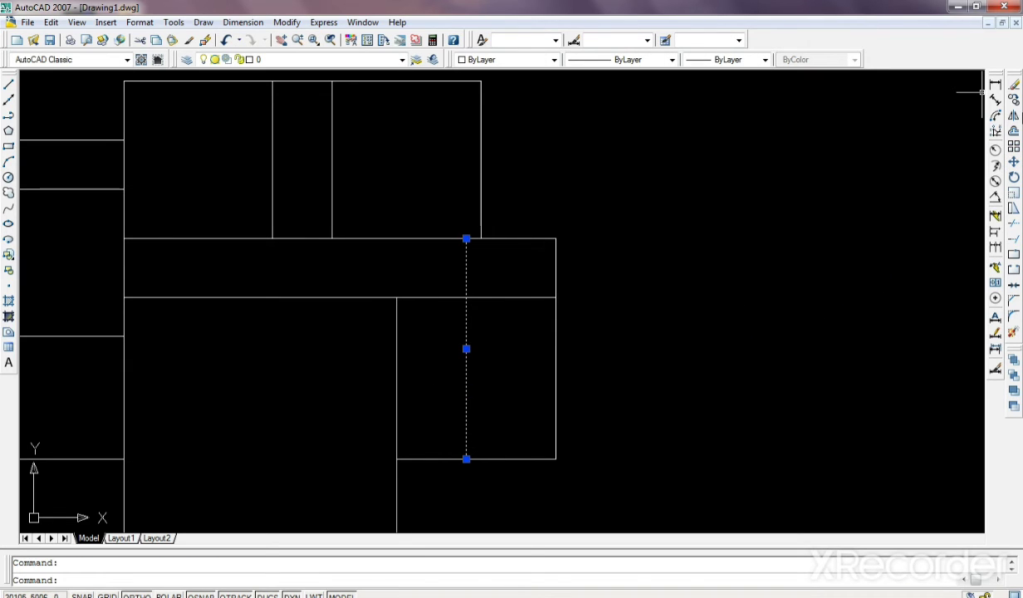
left_click(1013, 162)
left_click(855, 349)
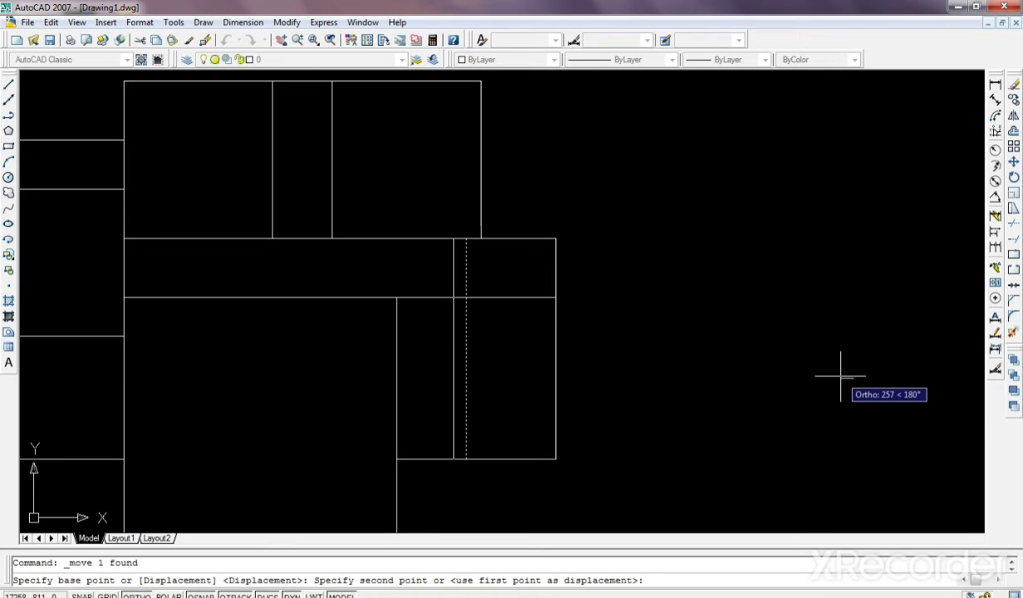
type("200")
key("Return")
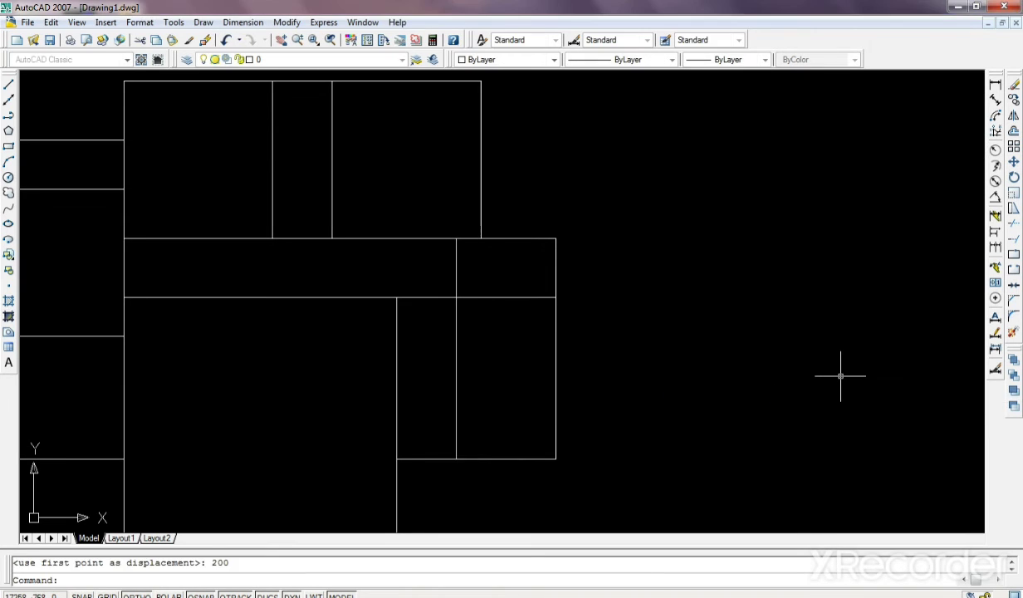
scroll(575, 382, "down", 1)
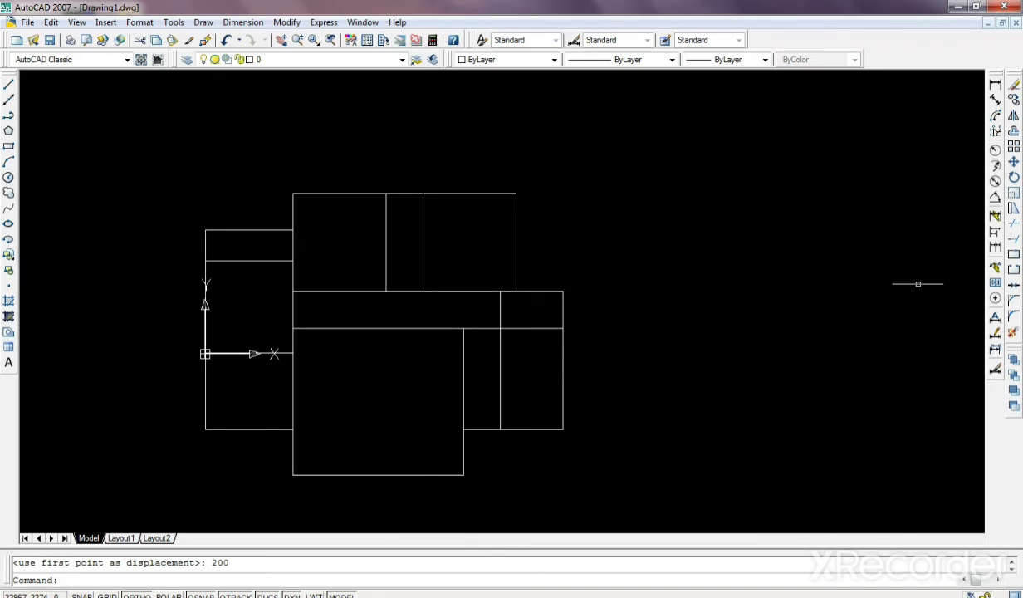
Trim the moved partition's segment below the corridor out of the lower-right room
left_click(1012, 224)
key("Return")
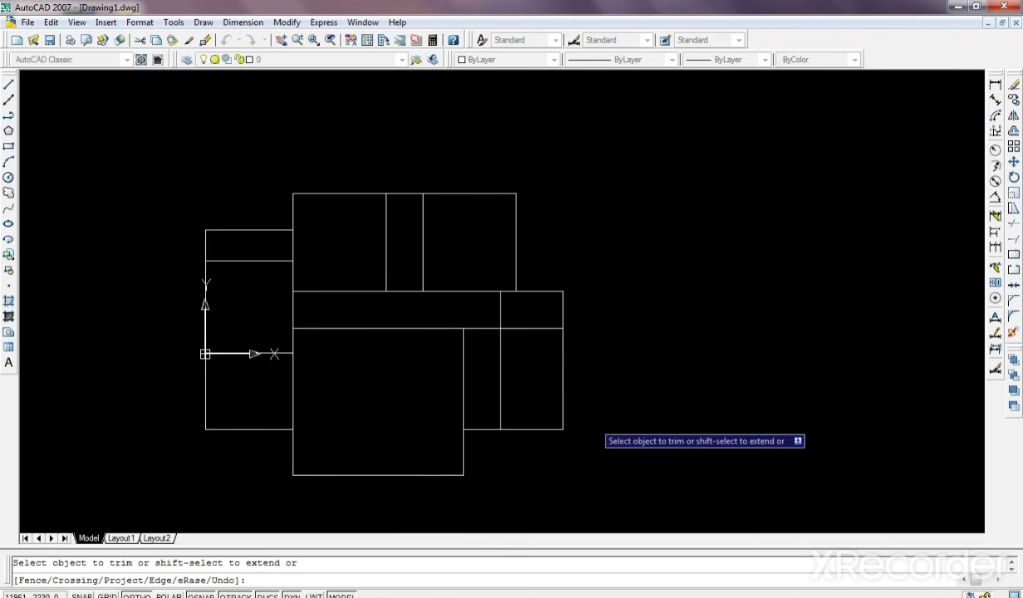
scroll(479, 403, "up", 3)
left_click(540, 324)
left_click(491, 371)
scroll(304, 300, "down", 2)
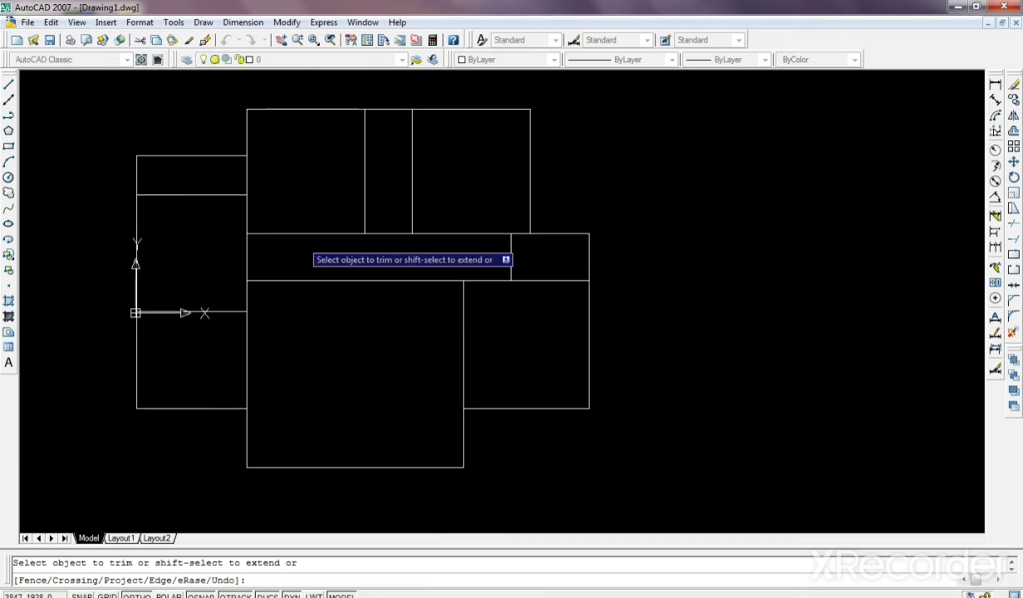
scroll(198, 201, "down", 1)
scroll(167, 124, "up", 1)
right_click(168, 127)
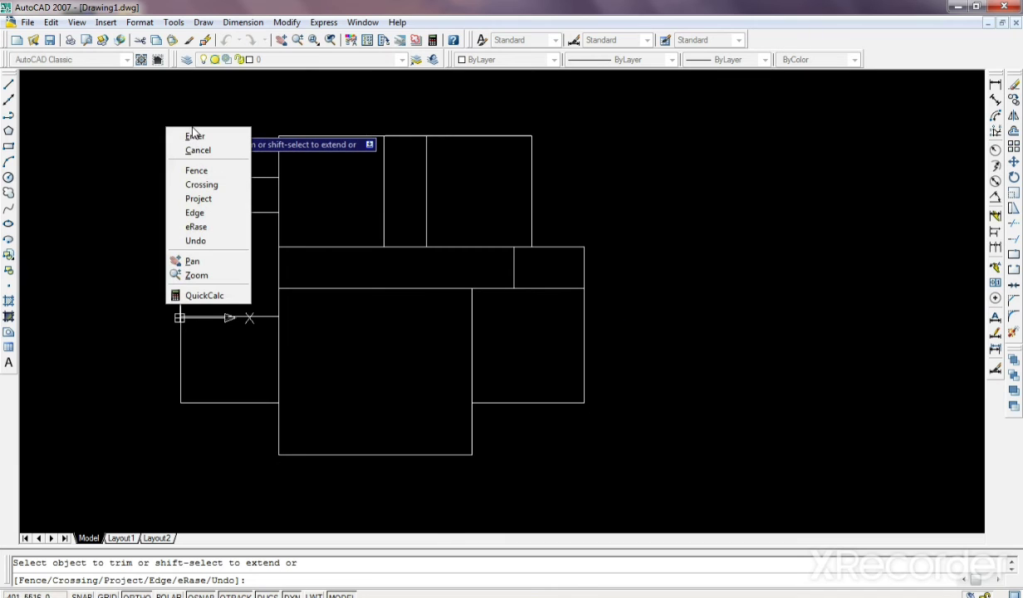
left_click(189, 134)
left_click(8, 85)
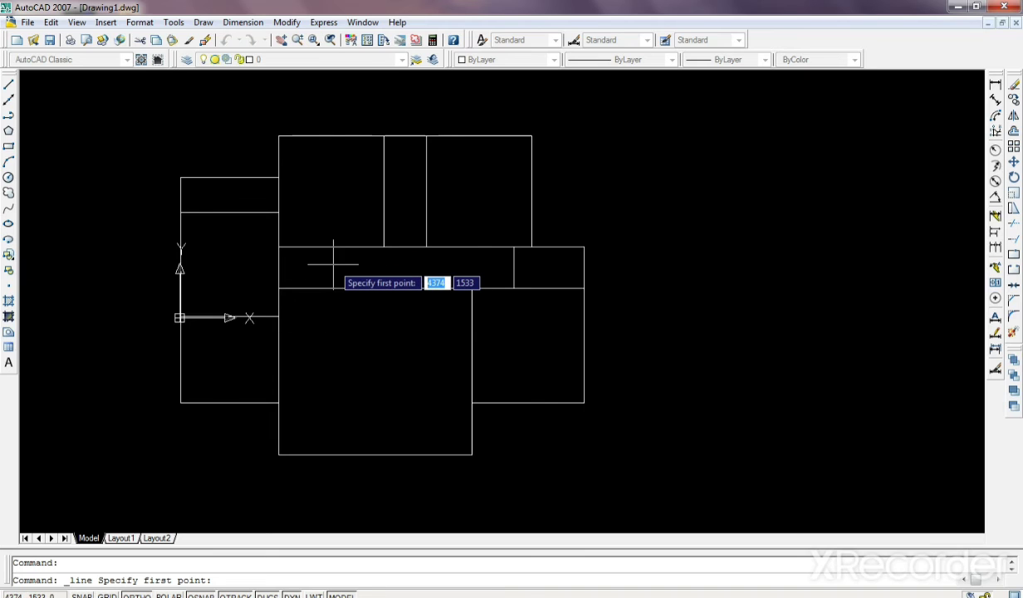
key("Escape")
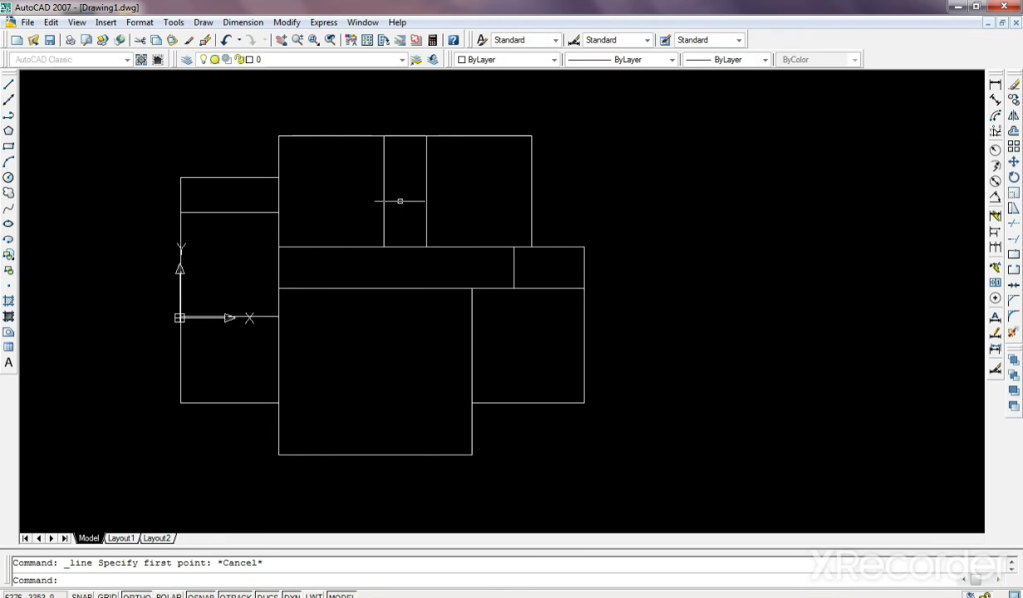
Offset the top room's vertical partition 200 units to the left
left_click(384, 216)
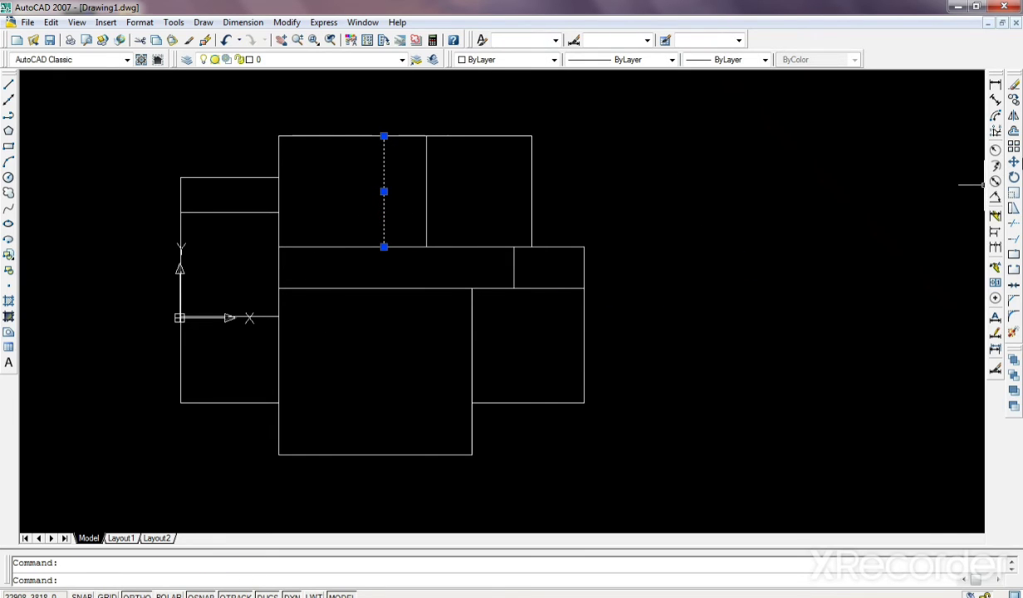
left_click(1013, 131)
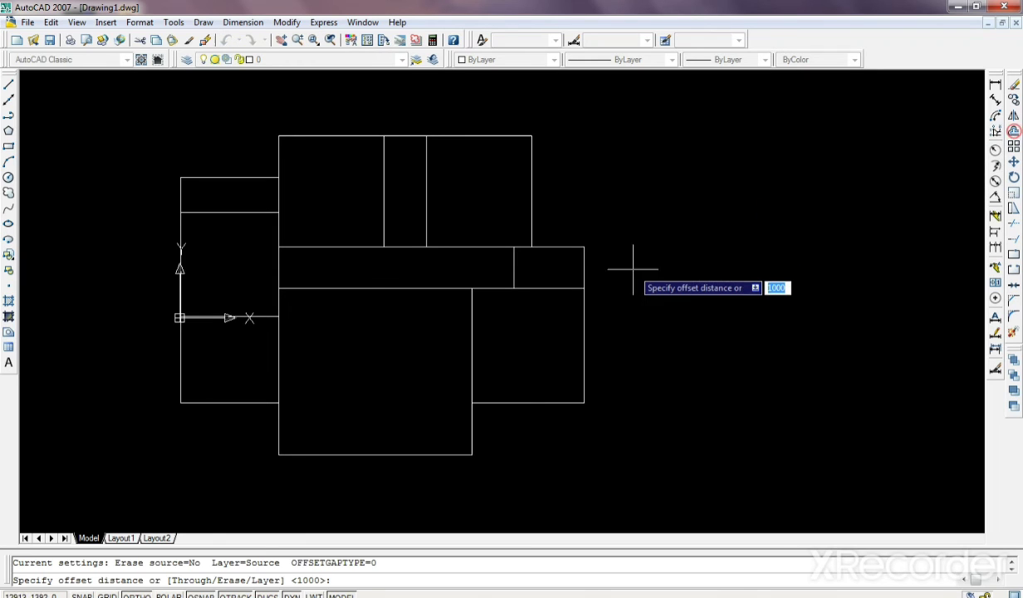
type("2")
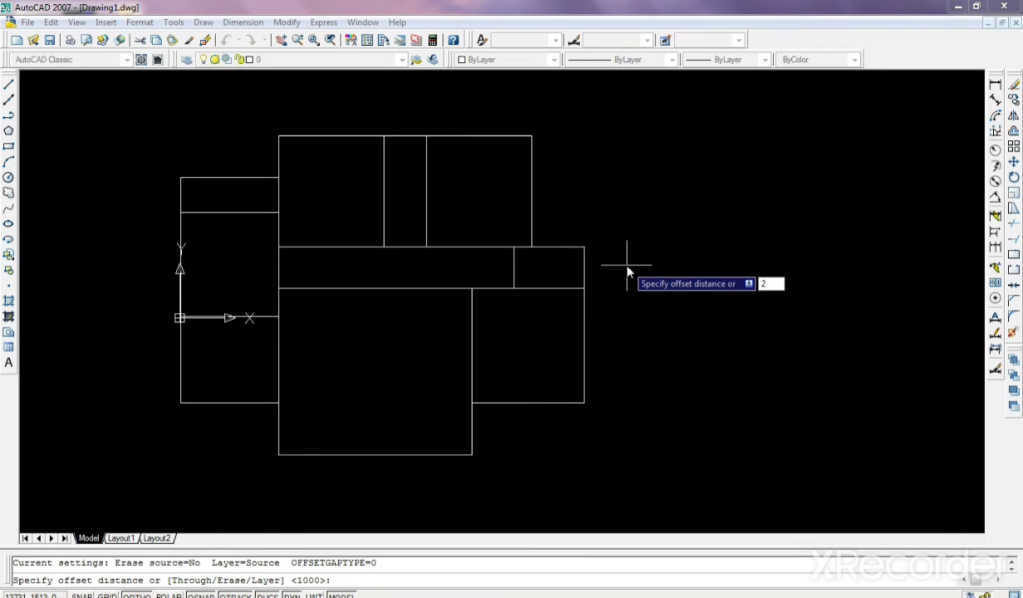
type("00")
key("Return")
left_click(384, 191)
left_click(137, 178)
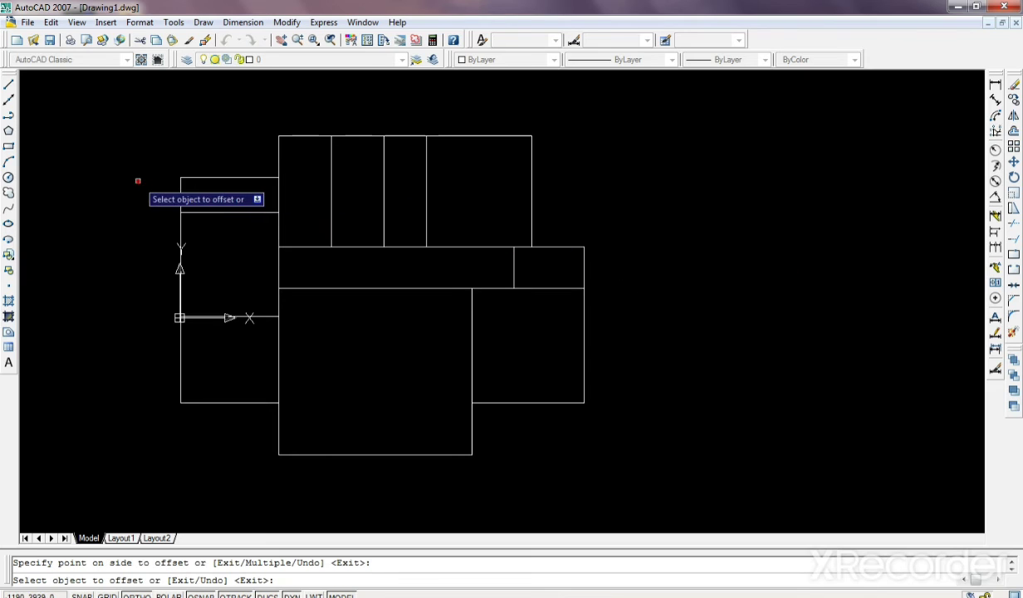
right_click(676, 201)
Extend the new partition line down to the corridor, using all lines as boundaries
left_click(693, 210)
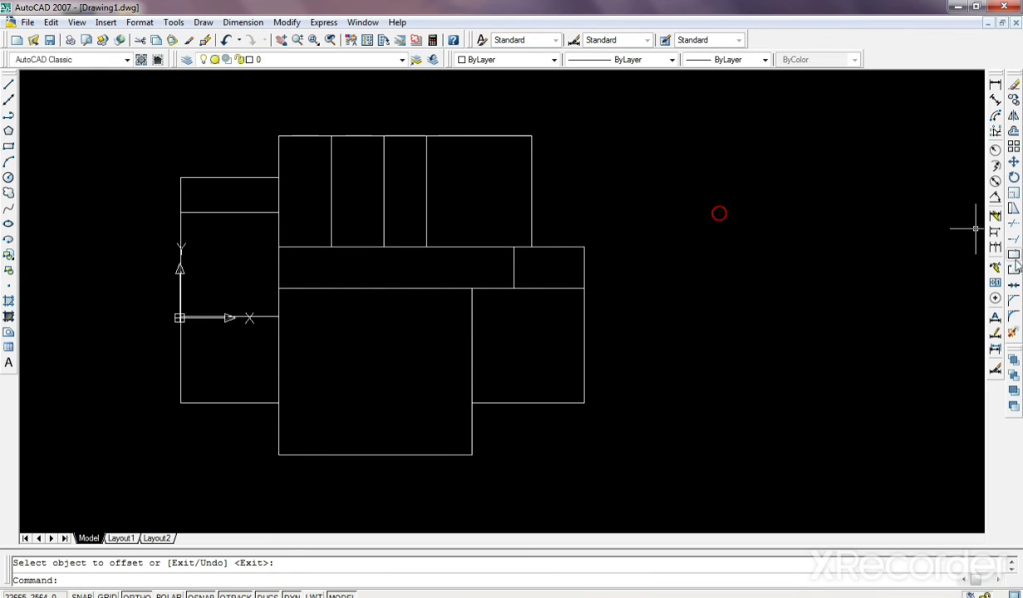
left_click(1013, 239)
key("Return")
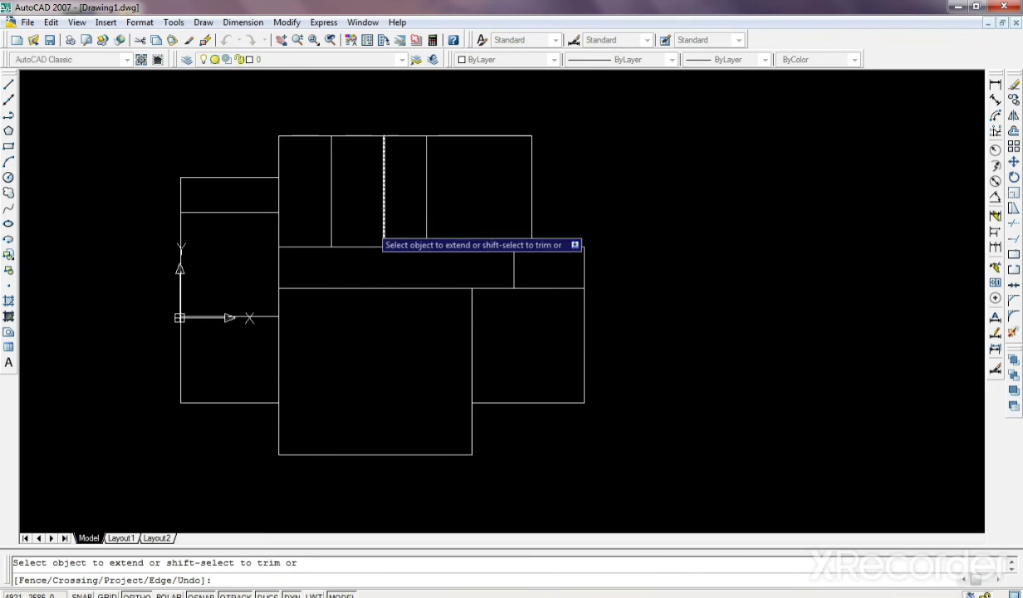
left_click(332, 226)
right_click(655, 189)
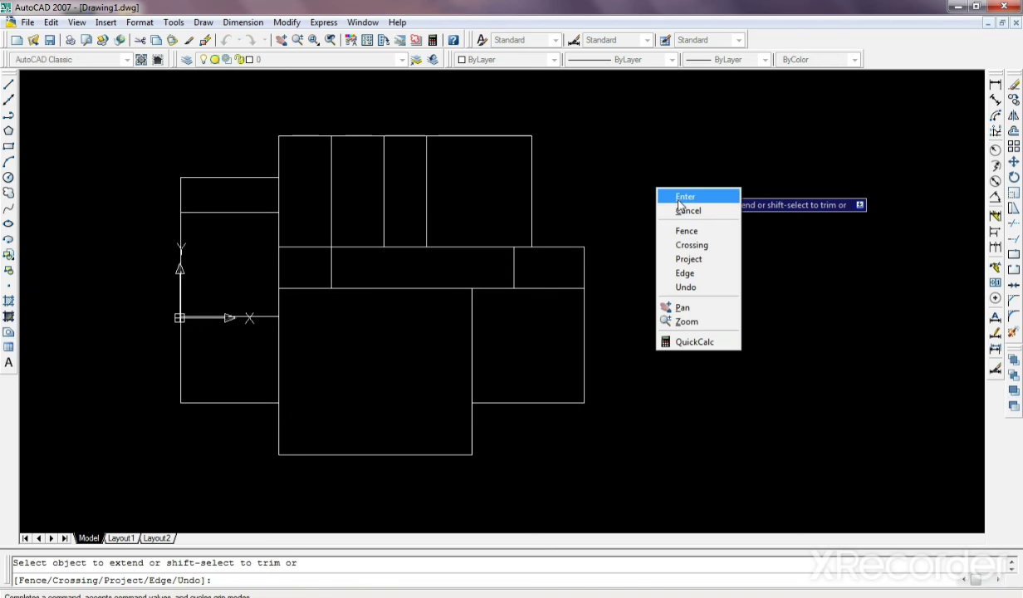
left_click(678, 198)
Trim away the divider line in the upper-left room
left_click(1013, 224)
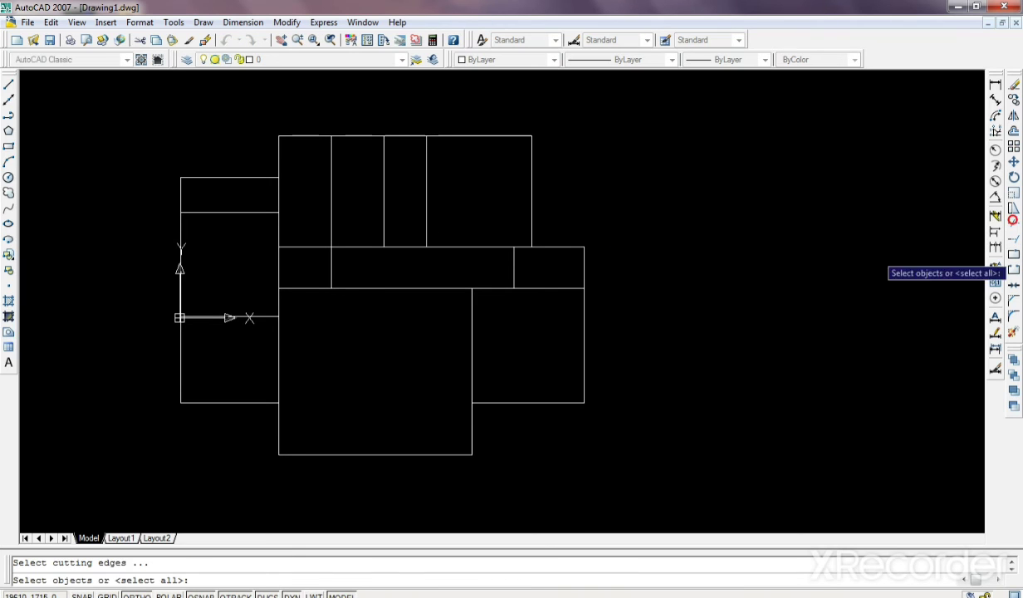
key("Return")
left_click(331, 191)
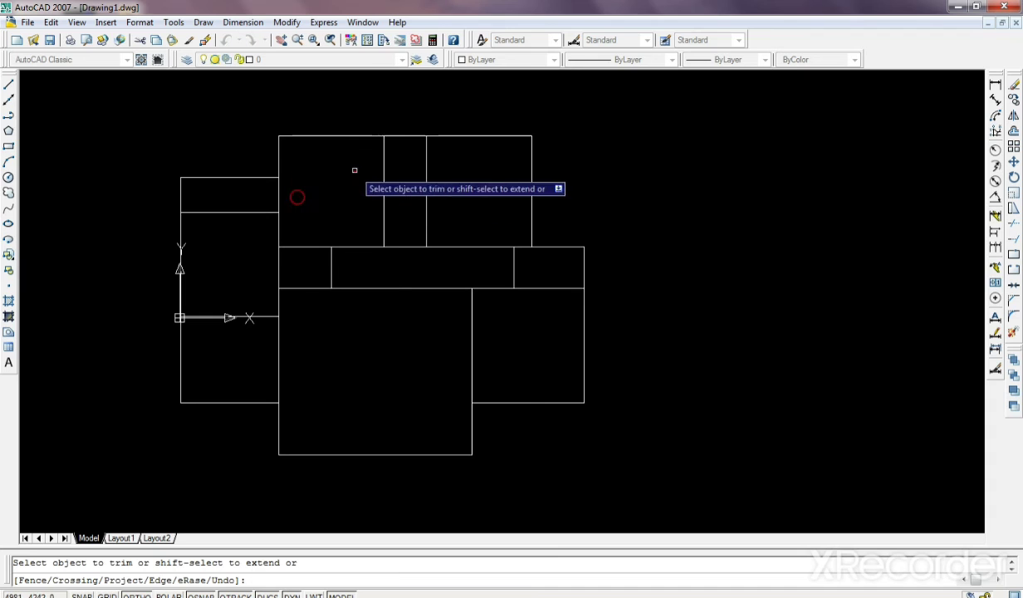
right_click(663, 187)
left_click(689, 195)
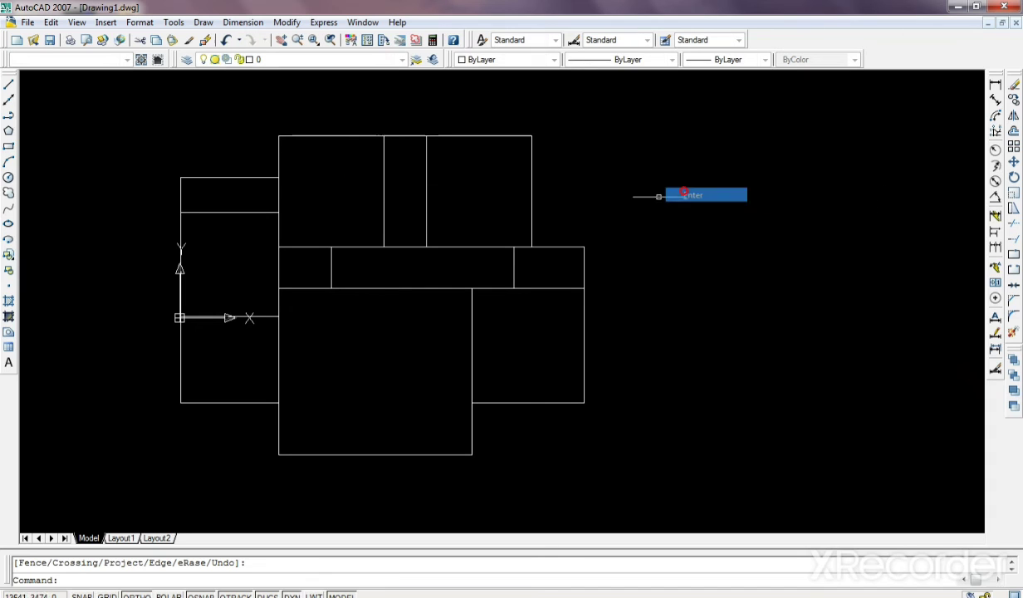
Trim the short left wall stub of the middle band with a crossing selection
left_click(1013, 224)
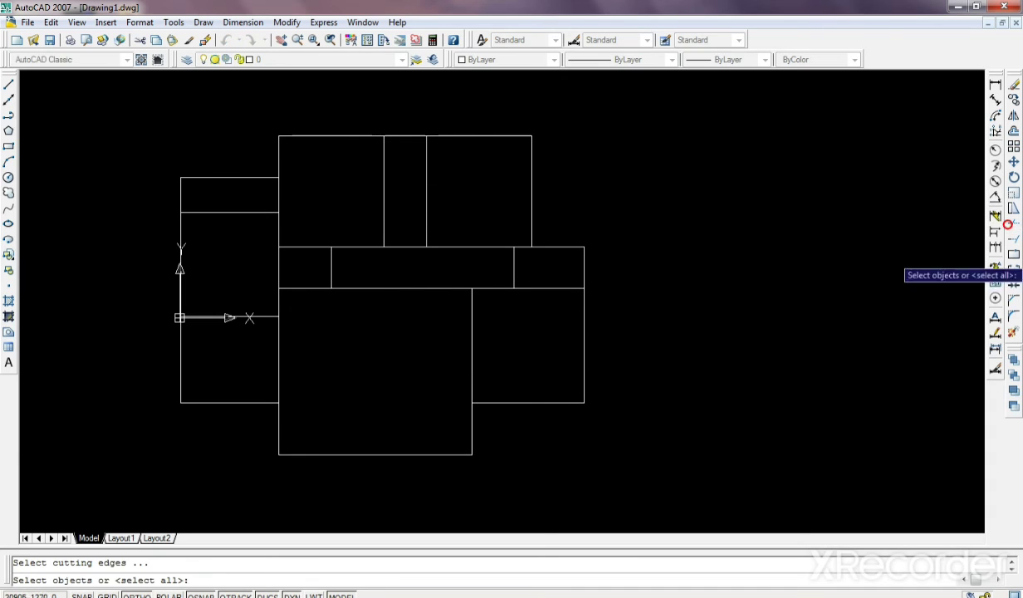
key("Return")
left_click(263, 266)
left_click(301, 271)
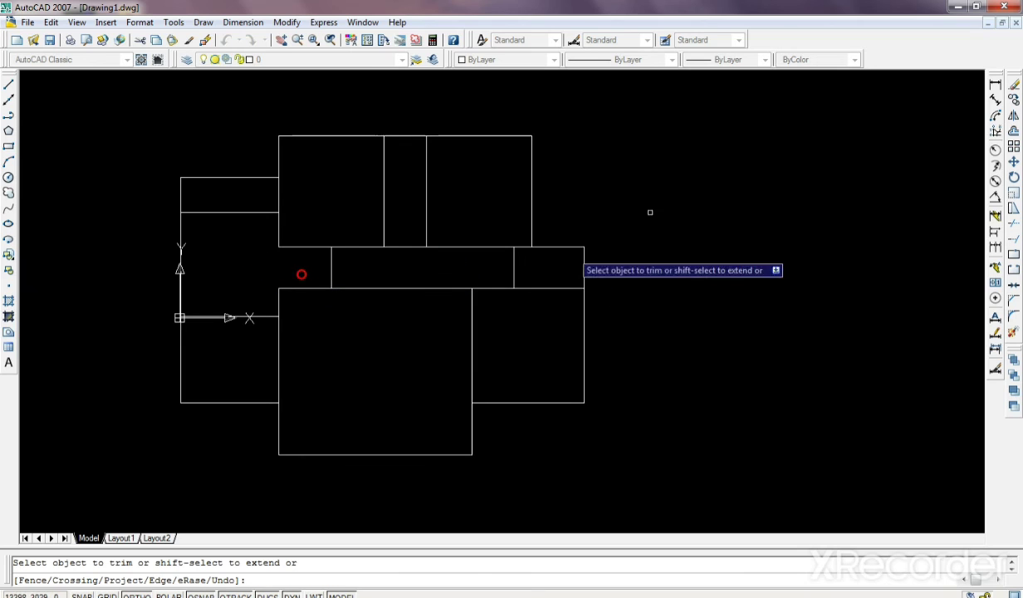
right_click(703, 174)
left_click(737, 187)
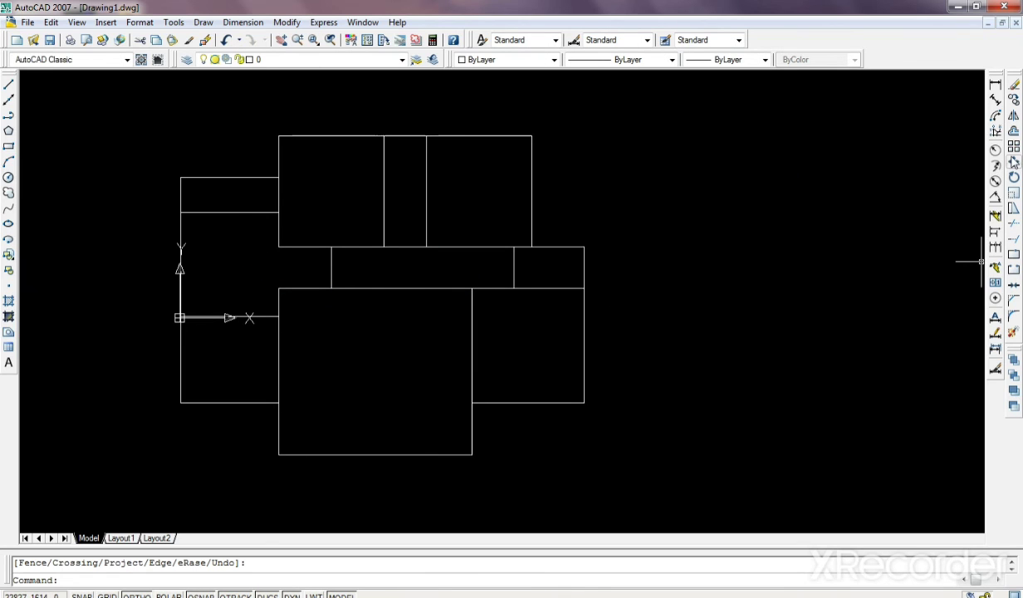
left_click(1014, 224)
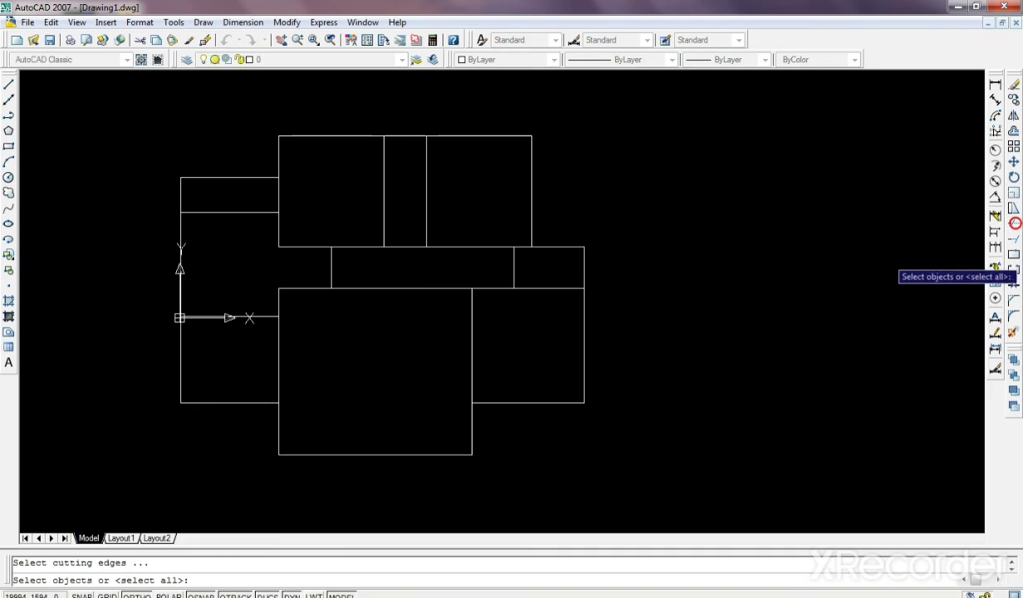
left_click(1013, 132)
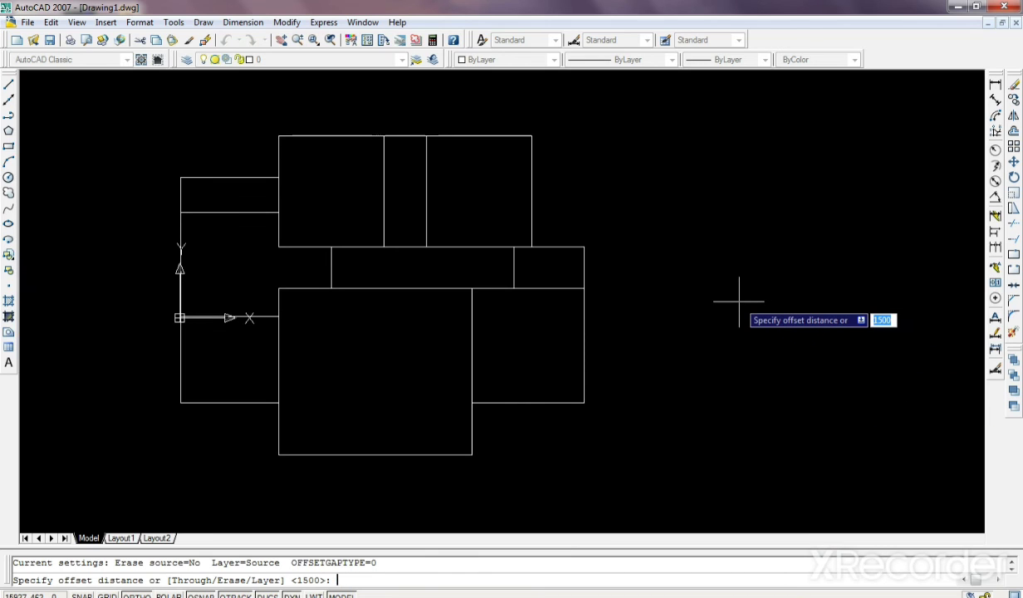
Offset the lower rectangle's bottom edge 1400 units downward
key("Escape")
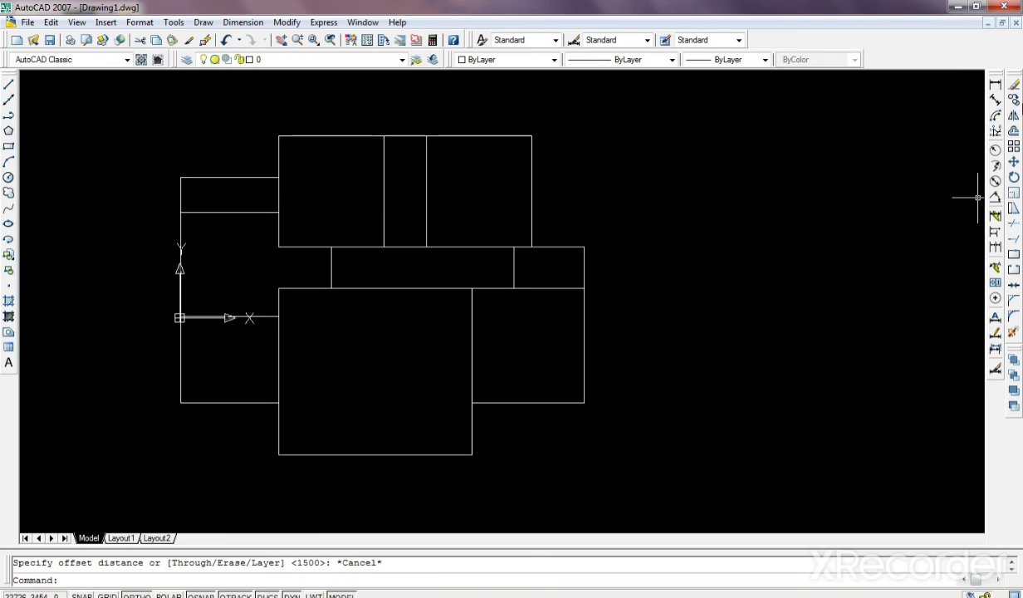
key("Return")
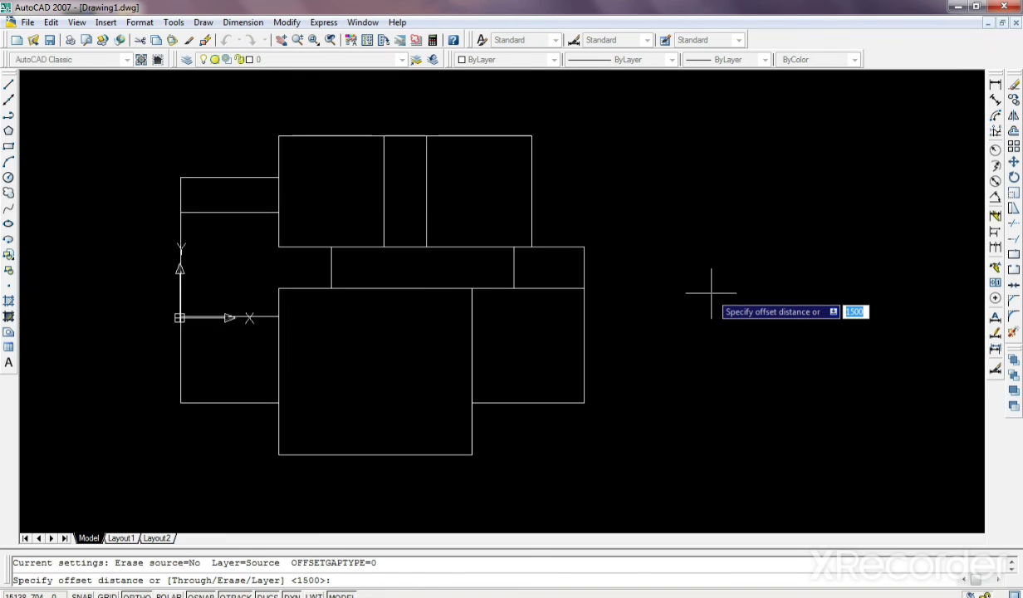
type("140")
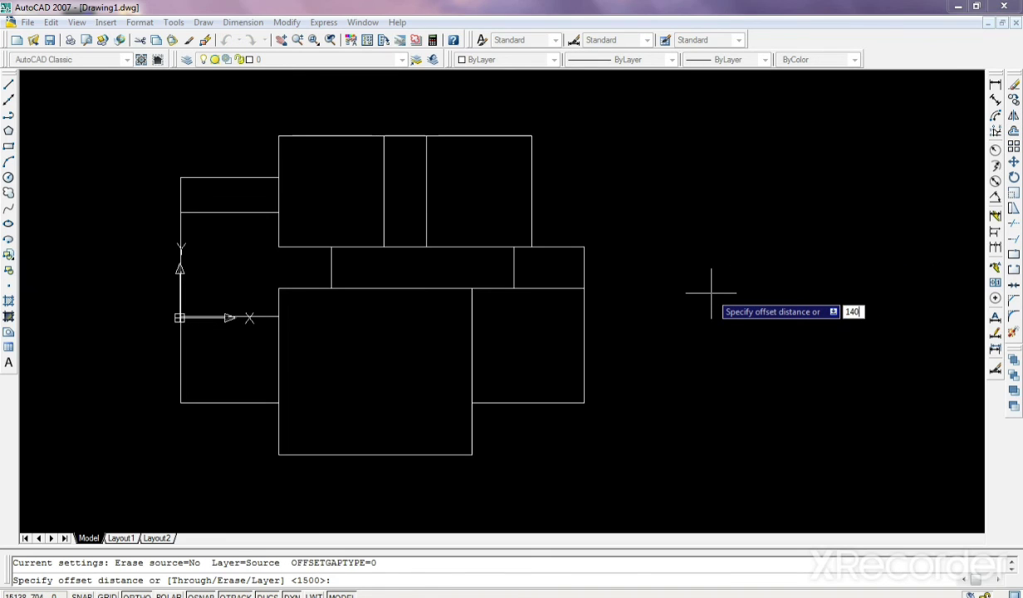
key("Return")
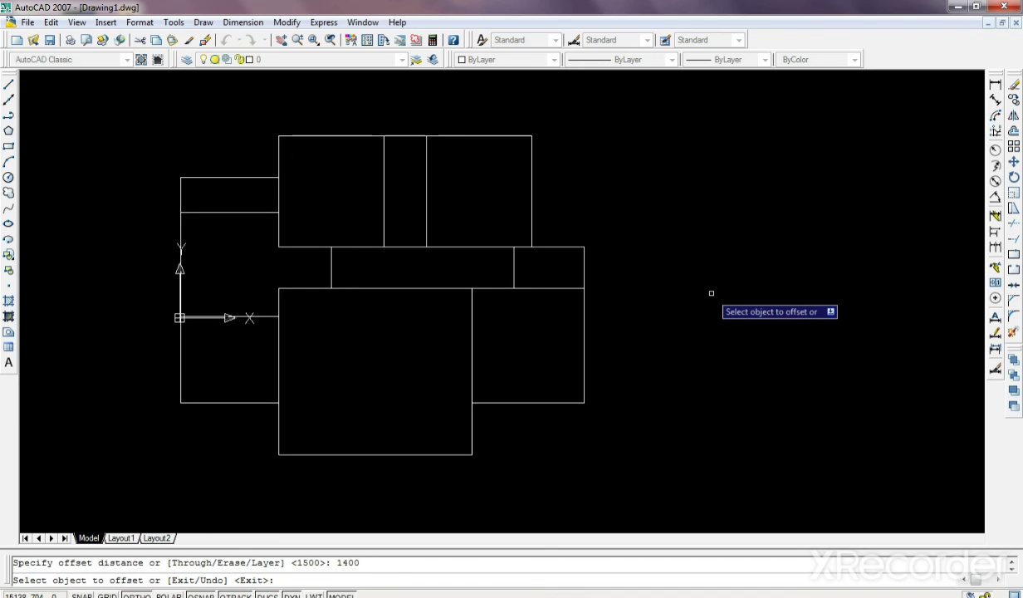
left_click(382, 456)
left_click(371, 484)
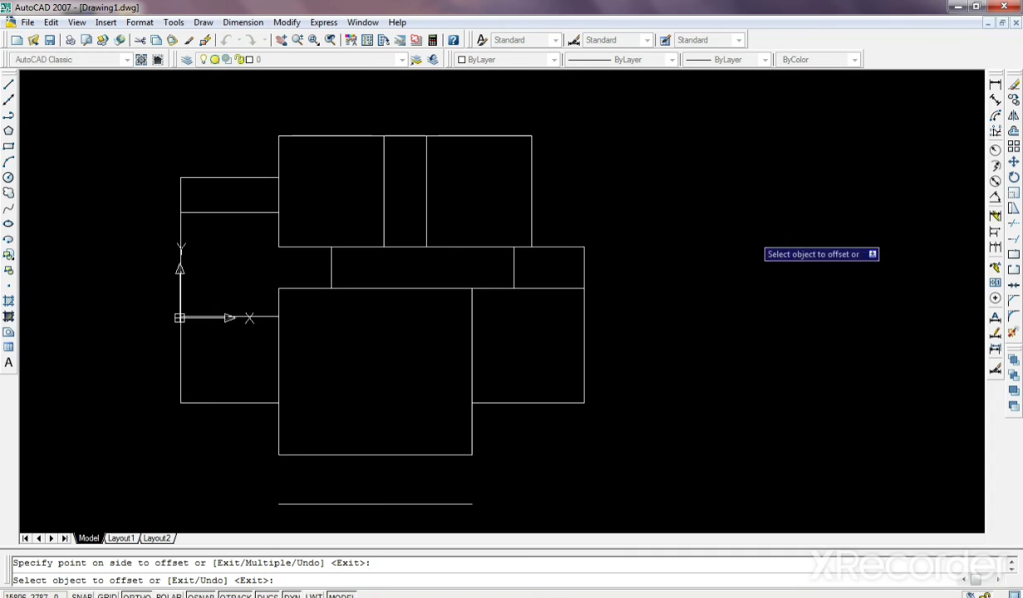
right_click(664, 227)
left_click(707, 237)
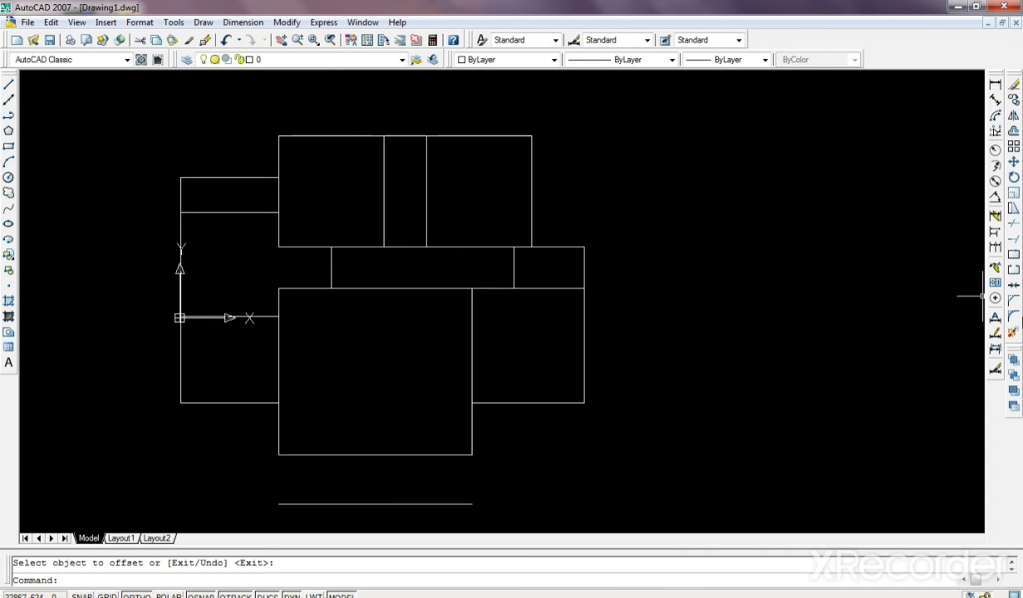
Chamfer the new bottom line into the lower rectangle's right edge to close that corner
left_click(1012, 301)
scroll(431, 378, "down", 2)
scroll(449, 452, "up", 3)
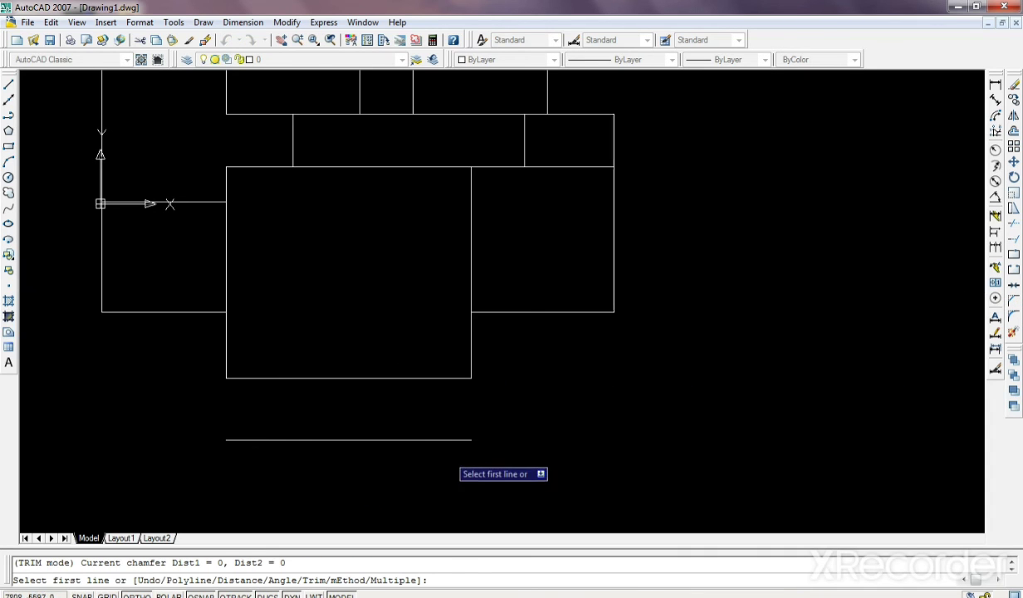
left_click(445, 439)
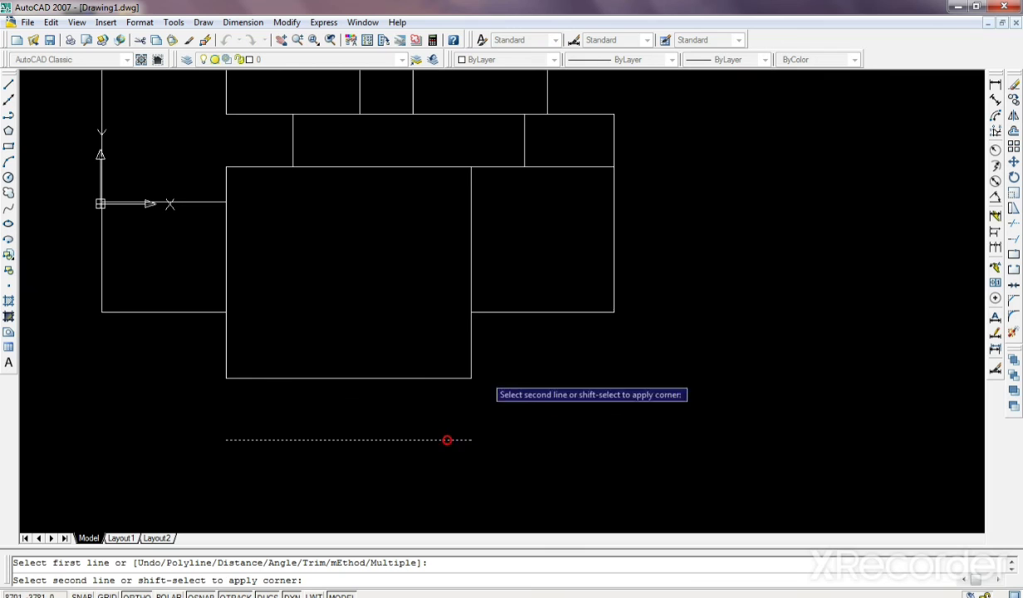
left_click(471, 366)
Repeat the chamfer to join the new bottom line with the left edge
right_click(532, 377)
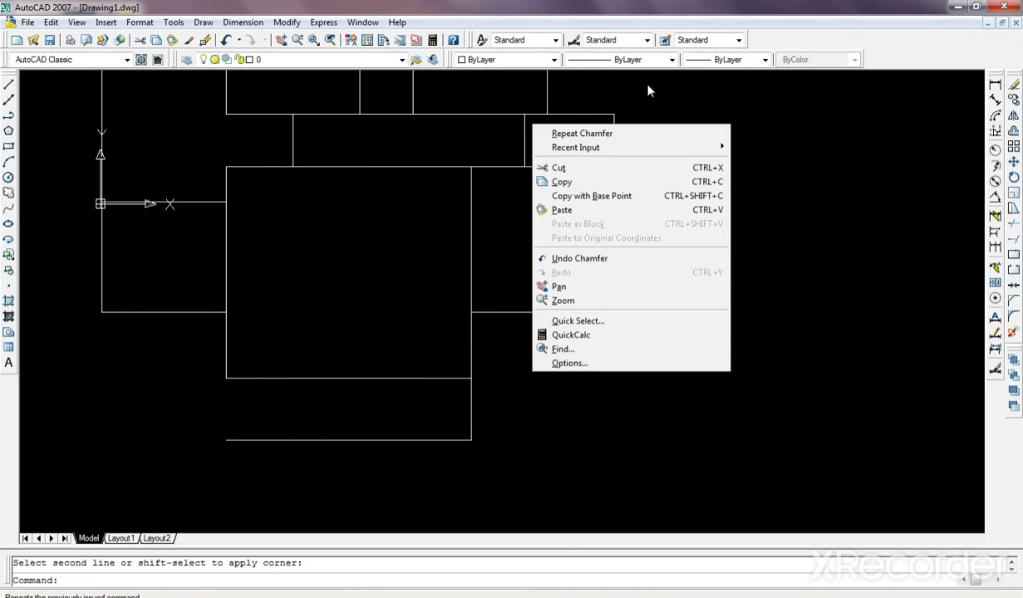
left_click(616, 126)
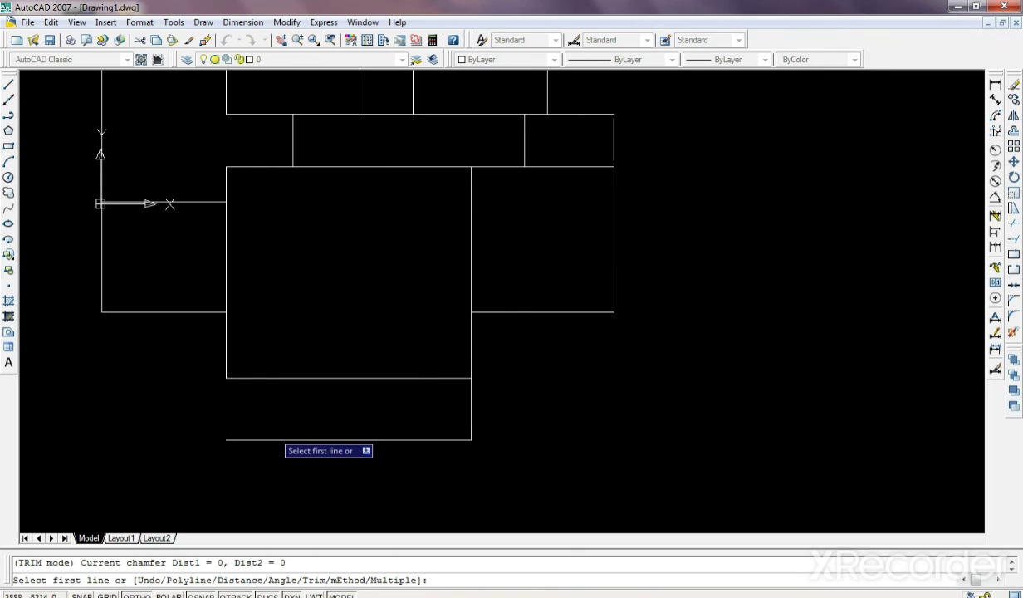
left_click(269, 439)
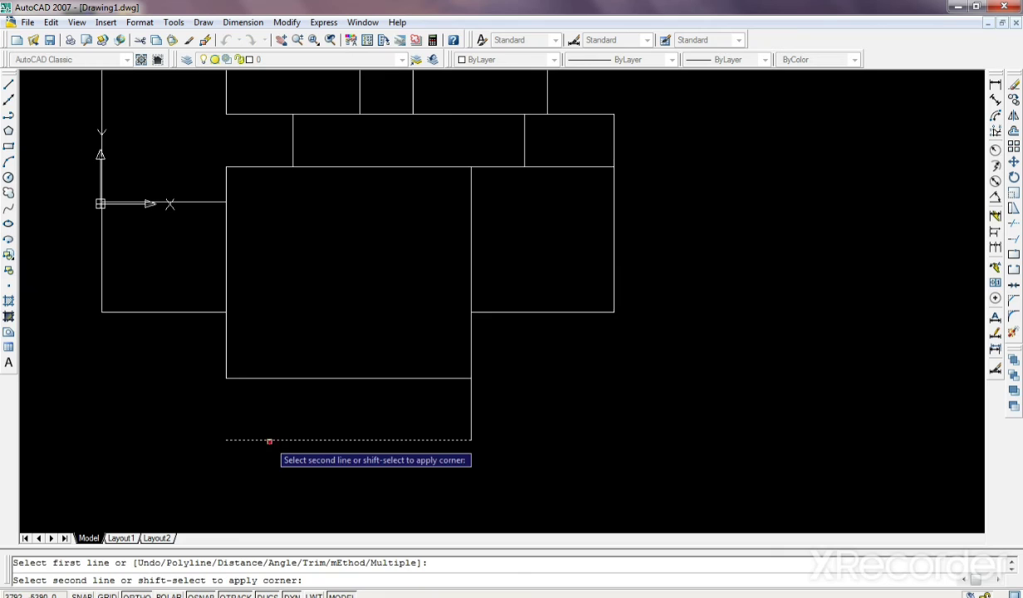
left_click(226, 345)
scroll(581, 340, "down", 2)
Zoom over the finished floor plan, then restore down and minimize the AutoCAD window
scroll(607, 327, "up", 2)
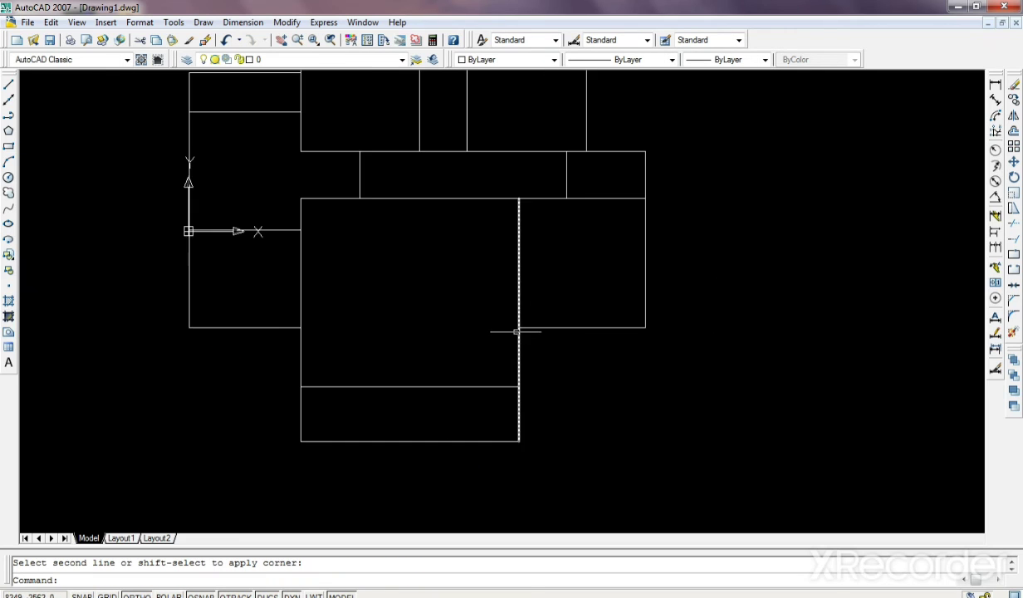
scroll(395, 322, "down", 3)
scroll(487, 298, "up", 1)
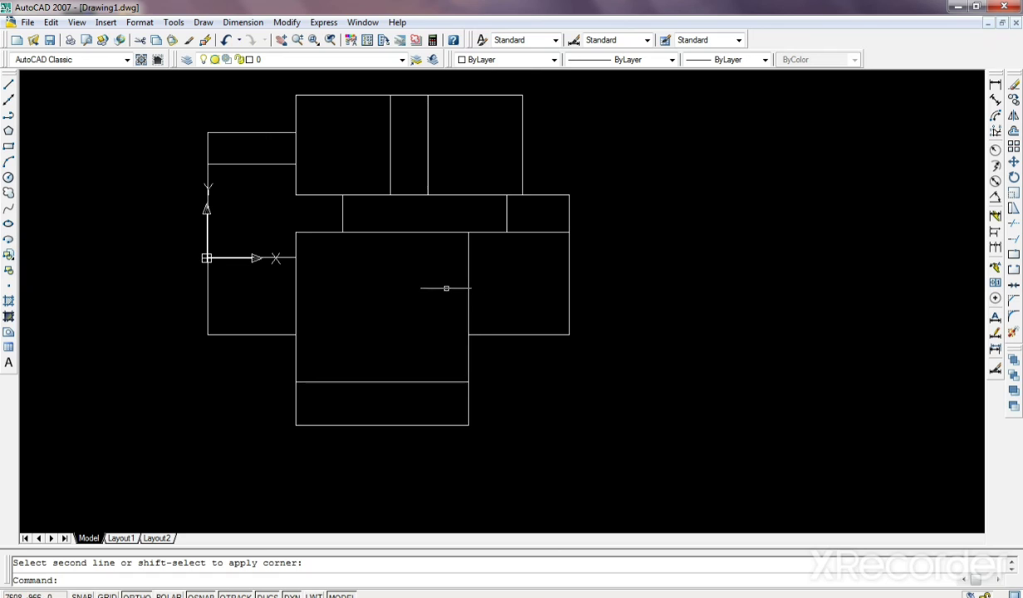
scroll(357, 249, "down", 2)
scroll(324, 249, "up", 2)
scroll(320, 247, "up", 2)
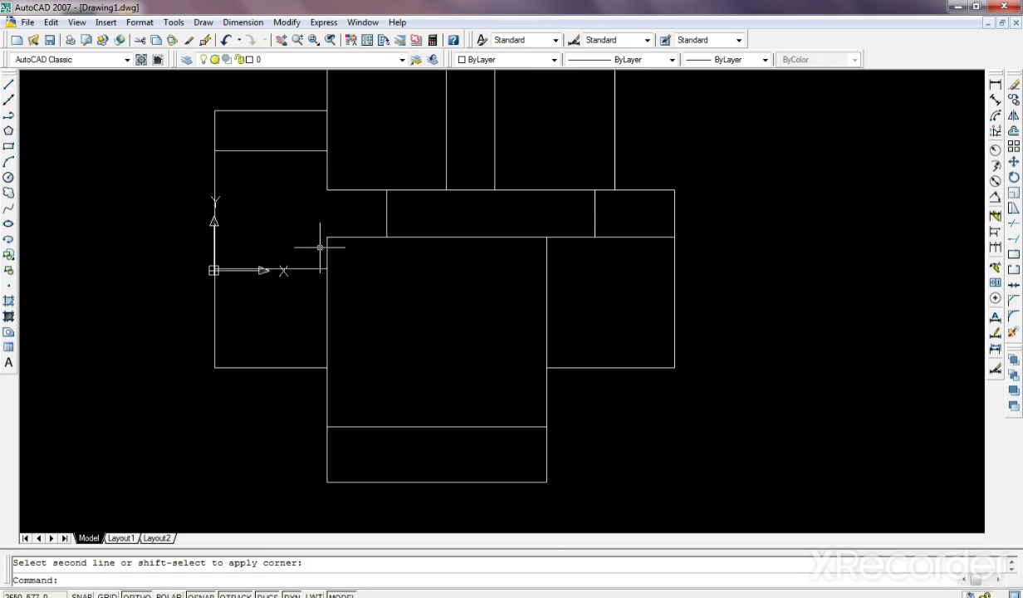
scroll(319, 247, "down", 2)
scroll(393, 232, "up", 2)
scroll(388, 235, "down", 2)
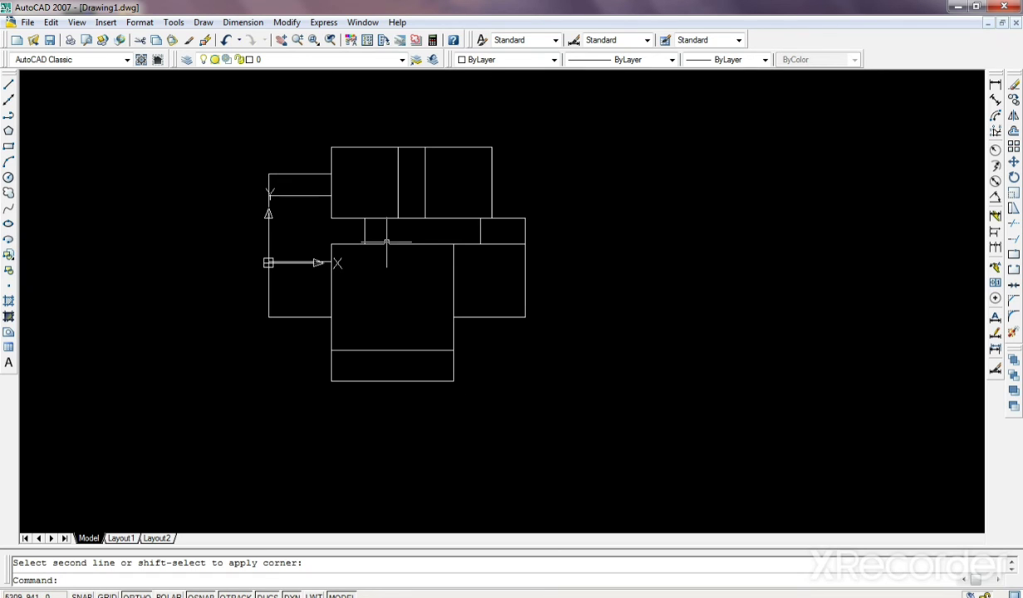
scroll(424, 178, "up", 2)
scroll(327, 192, "down", 2)
scroll(327, 193, "up", 2)
scroll(316, 176, "up", 1)
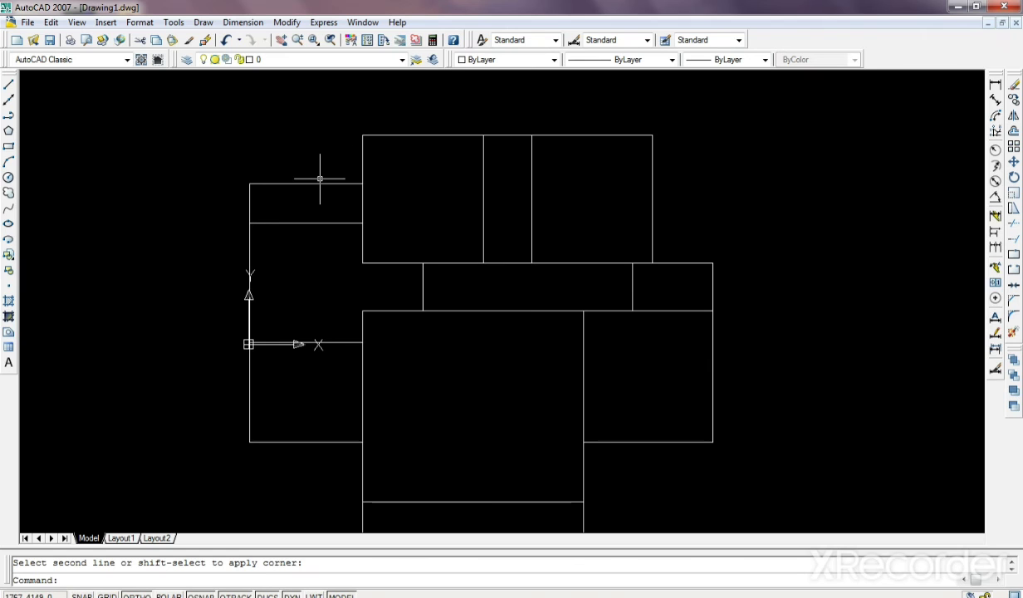
scroll(320, 176, "down", 1)
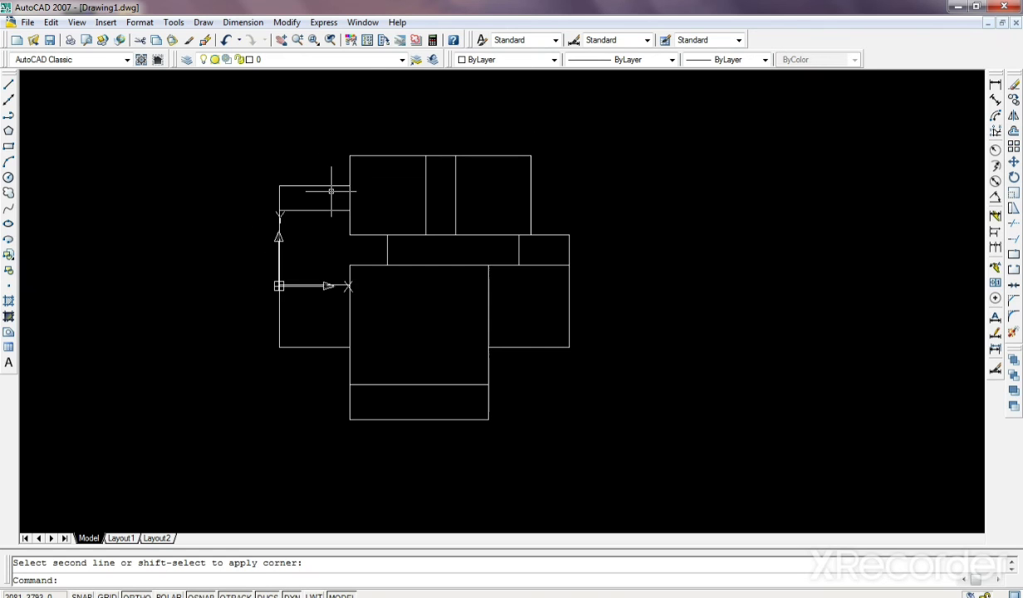
left_click(976, 8)
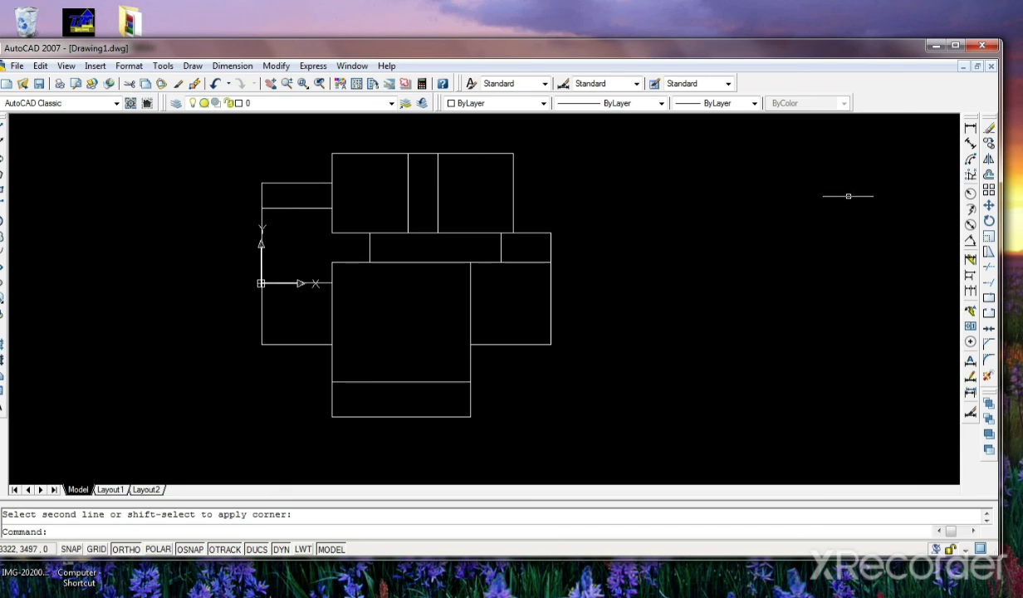
left_click(935, 45)
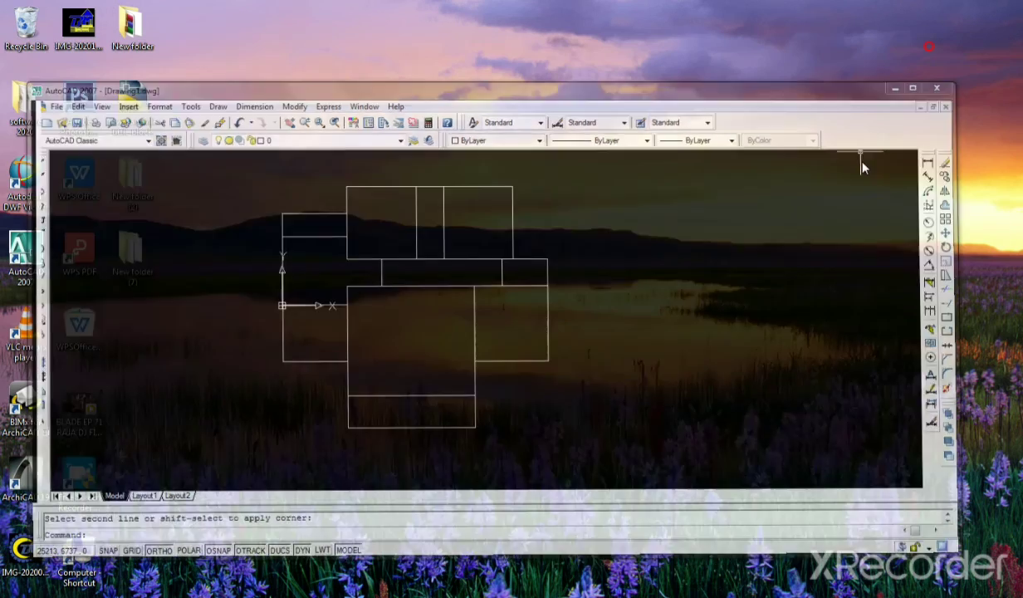